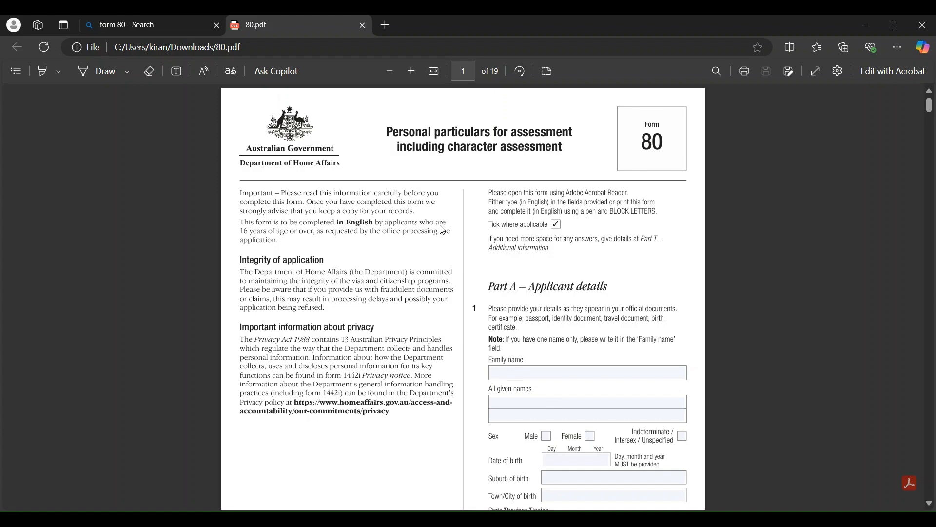
Switch from the 80.pdf viewer to the Bing 'form 80' search results tab
{"action": "left_click", "coordinate": [126, 20]}
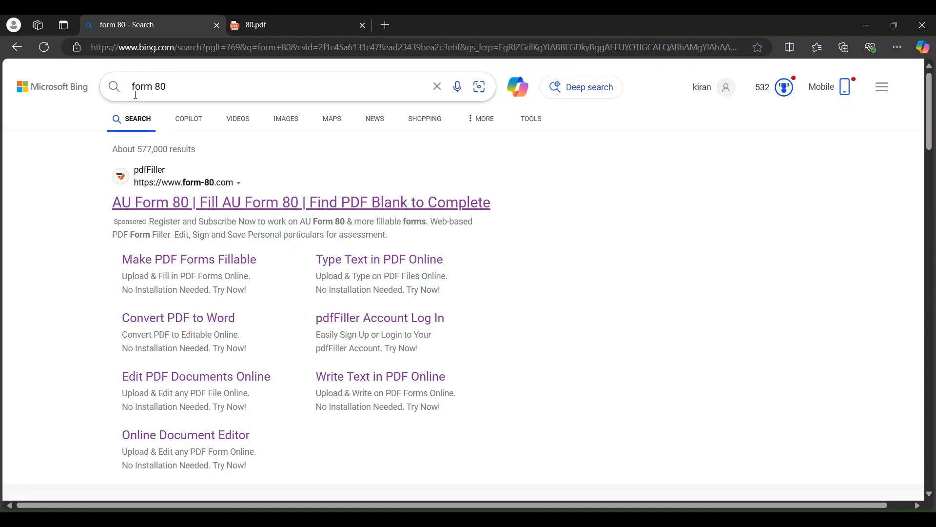
Skim the Bing form 80 results, then return to the 80.pdf tab
{"action": "scroll", "coordinate": [363, 182], "scroll_direction": "down", "scroll_amount": 6}
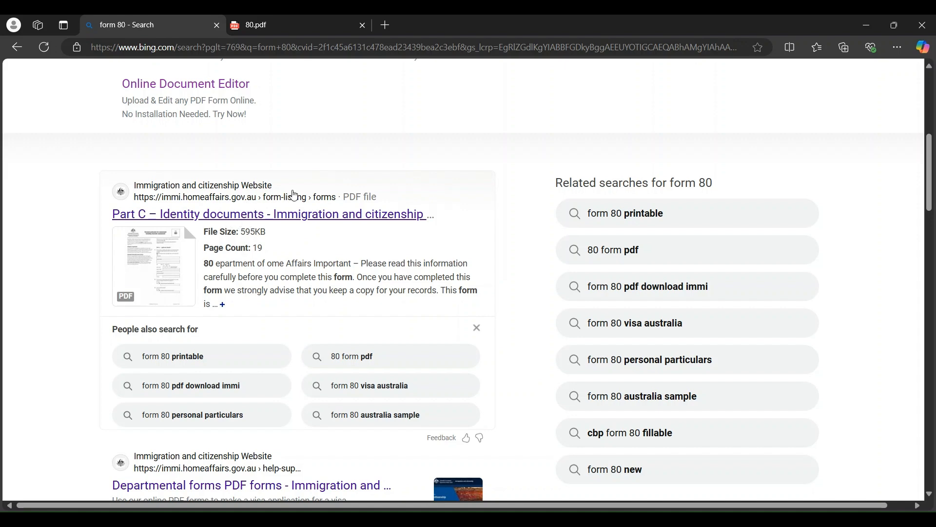
{"action": "left_click", "coordinate": [310, 20]}
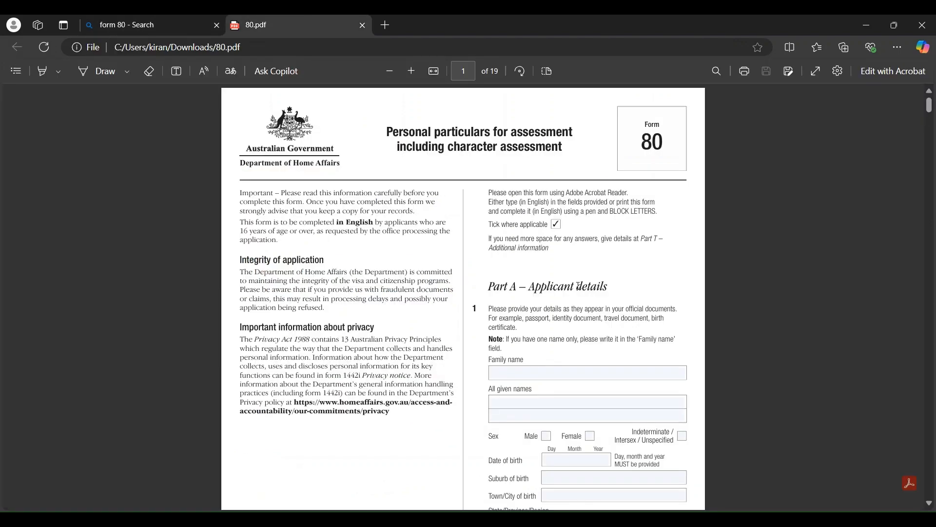
On page 1, select the name fields and tick Female for the applicant's sex
{"action": "scroll", "coordinate": [578, 286], "scroll_direction": "down", "scroll_amount": 1}
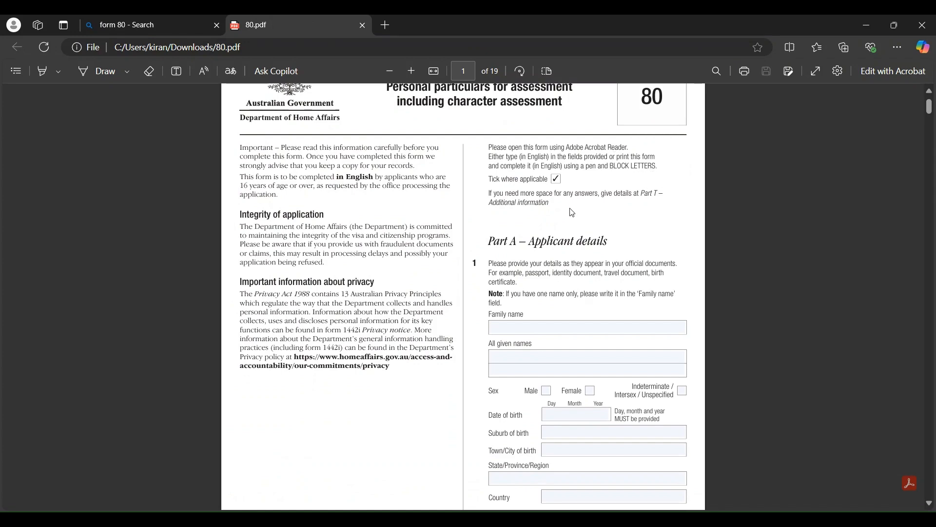
{"action": "scroll", "coordinate": [573, 213], "scroll_direction": "down", "scroll_amount": 1}
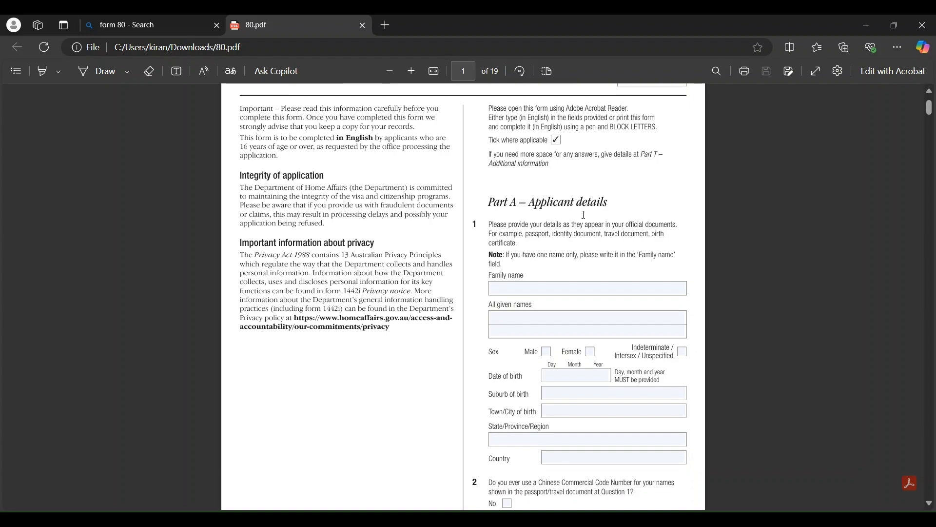
{"action": "left_click", "coordinate": [502, 288]}
{"action": "left_click", "coordinate": [505, 318]}
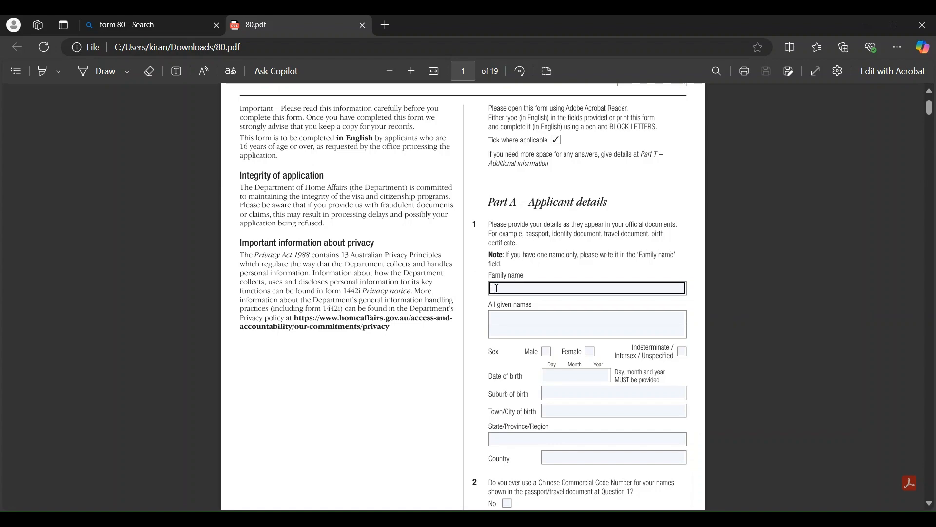
{"action": "scroll", "coordinate": [526, 284], "scroll_direction": "down", "scroll_amount": 2}
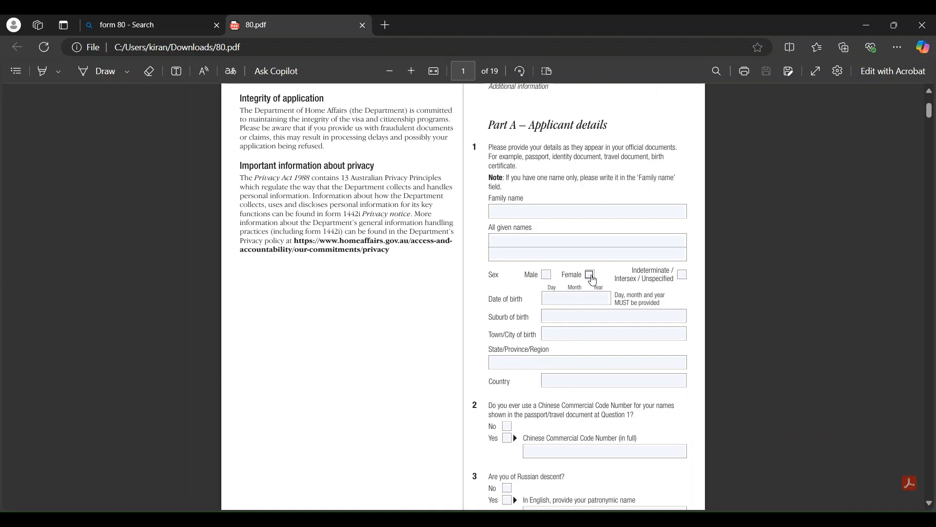
{"action": "left_click", "coordinate": [591, 276]}
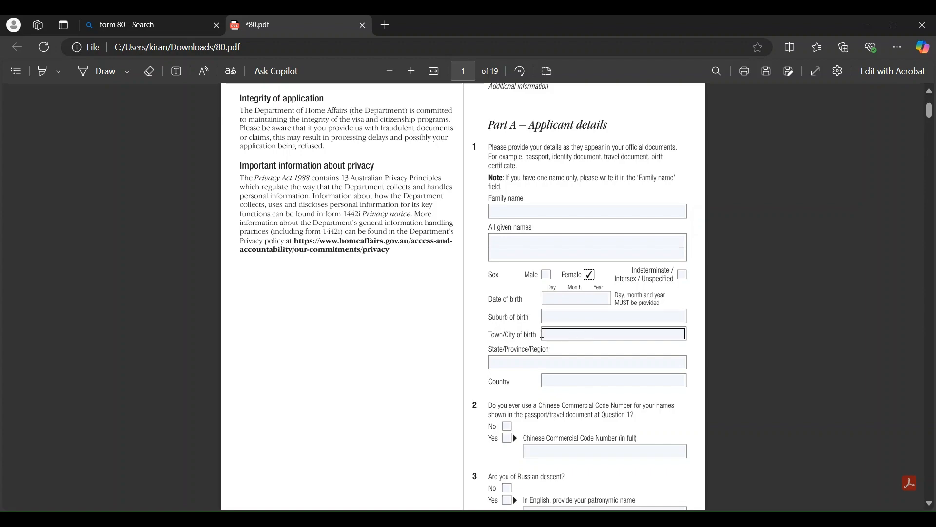
Answer No to question 2 (Chinese Commercial Code) and question 3 (Russian descent)
{"action": "scroll", "coordinate": [552, 378], "scroll_direction": "down", "scroll_amount": 2}
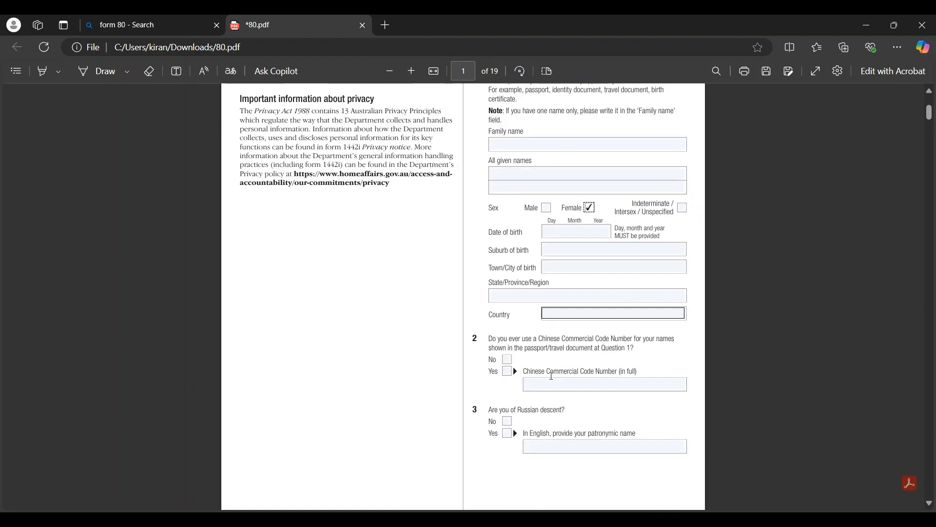
{"action": "scroll", "coordinate": [551, 376], "scroll_direction": "down", "scroll_amount": 2}
{"action": "left_click", "coordinate": [507, 296]}
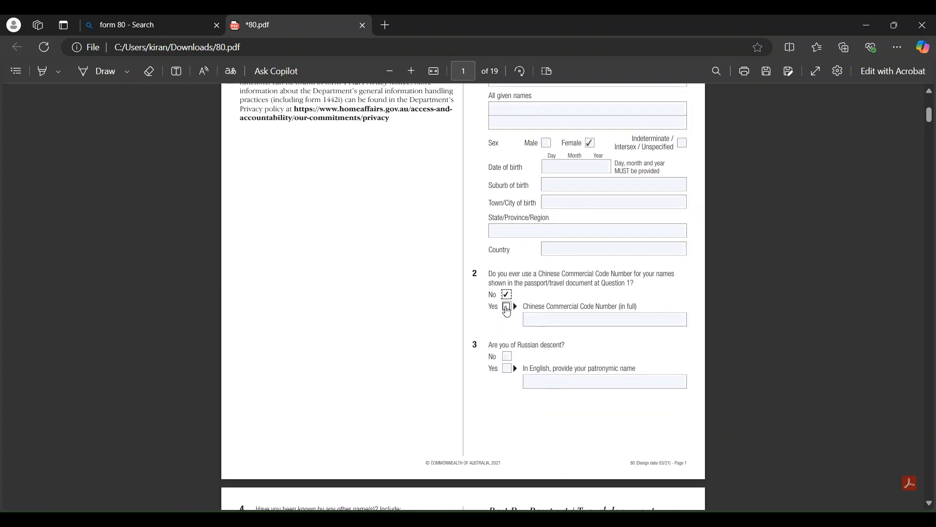
{"action": "left_click", "coordinate": [507, 358]}
{"action": "scroll", "coordinate": [506, 364], "scroll_direction": "down", "scroll_amount": 1}
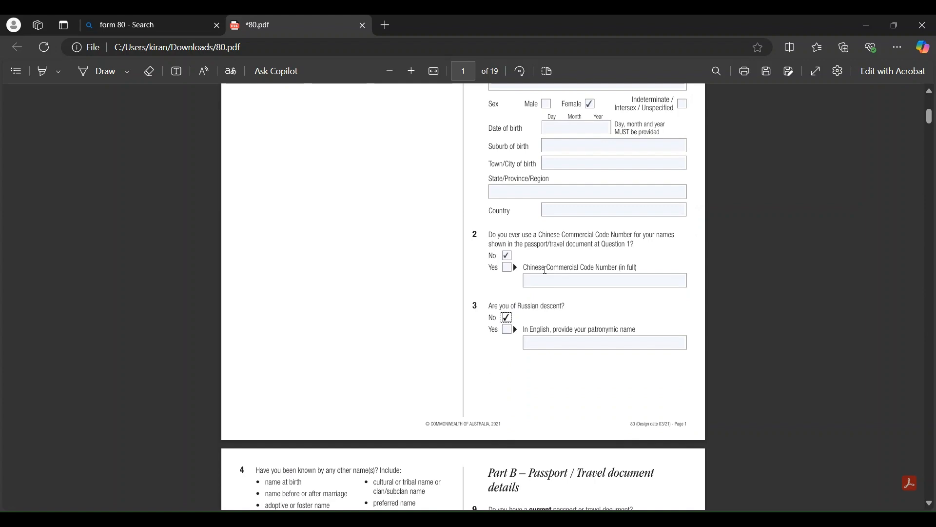
{"action": "scroll", "coordinate": [546, 270], "scroll_direction": "down", "scroll_amount": 5}
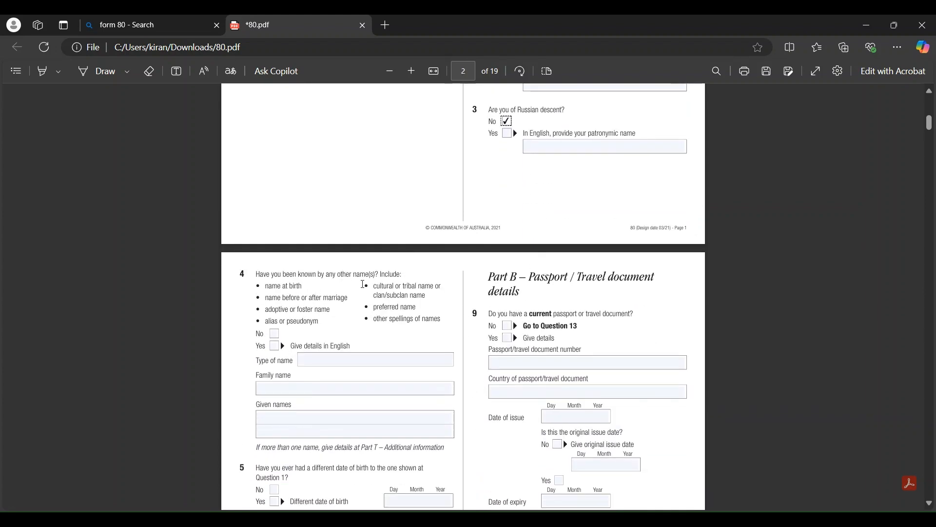
Answer No to a different date of birth, and Yes to citizenship with 'BY BIRTH'
{"action": "scroll", "coordinate": [363, 284], "scroll_direction": "down", "scroll_amount": 1}
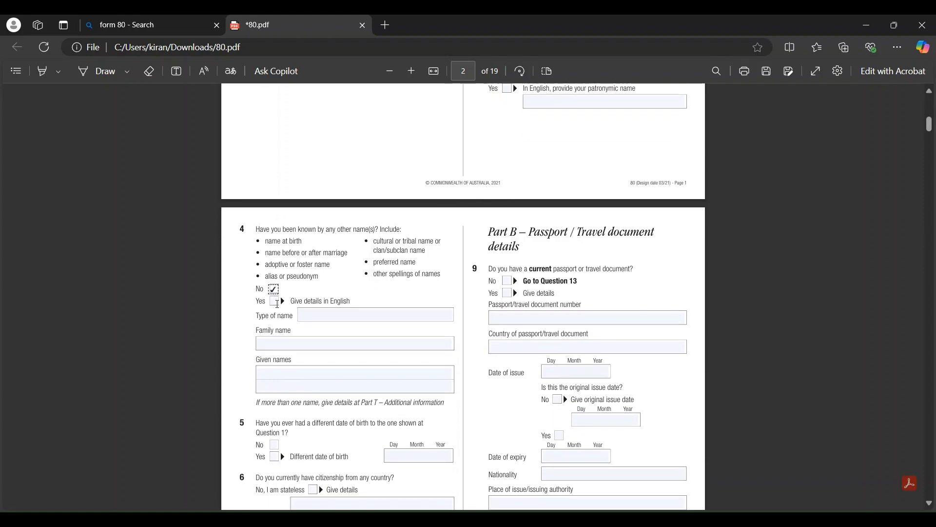
{"action": "scroll", "coordinate": [304, 372], "scroll_direction": "down", "scroll_amount": 3}
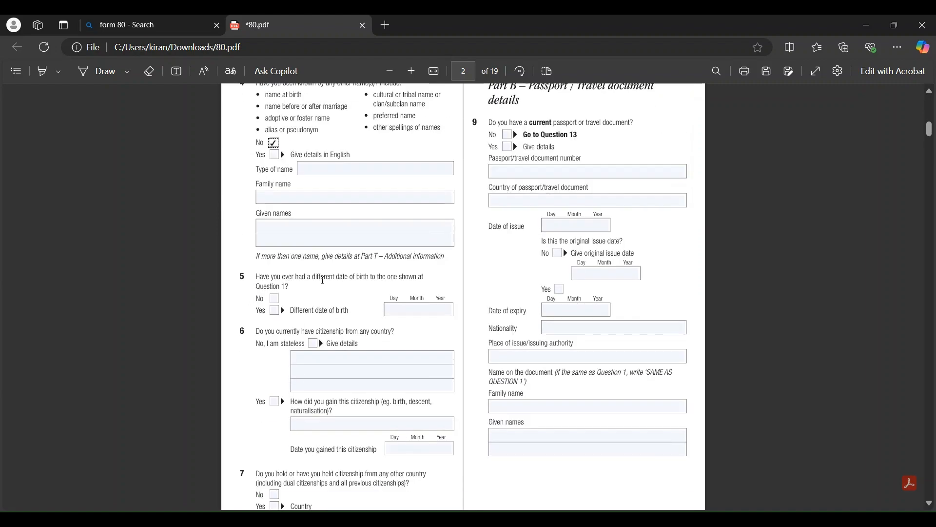
{"action": "left_click", "coordinate": [276, 303]}
{"action": "scroll", "coordinate": [277, 302], "scroll_direction": "down", "scroll_amount": 2}
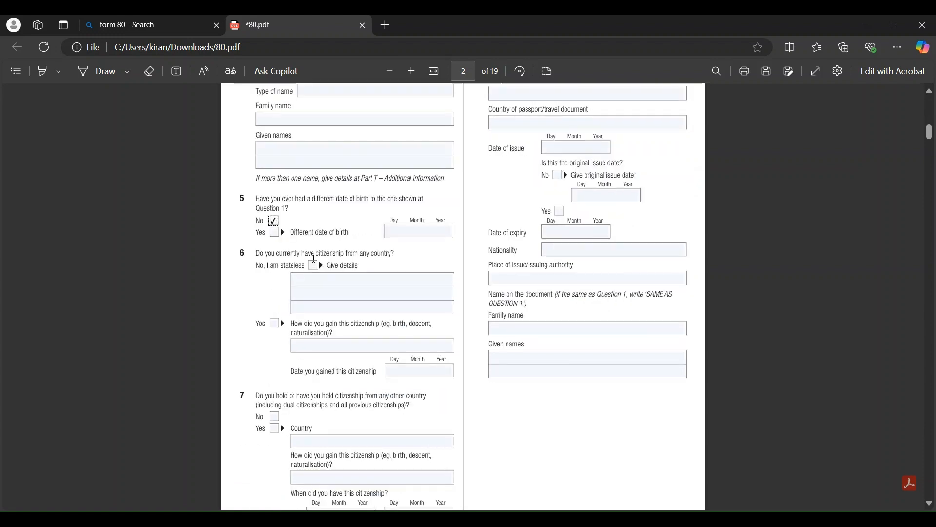
{"action": "left_click", "coordinate": [274, 327]}
{"action": "left_click", "coordinate": [316, 345]}
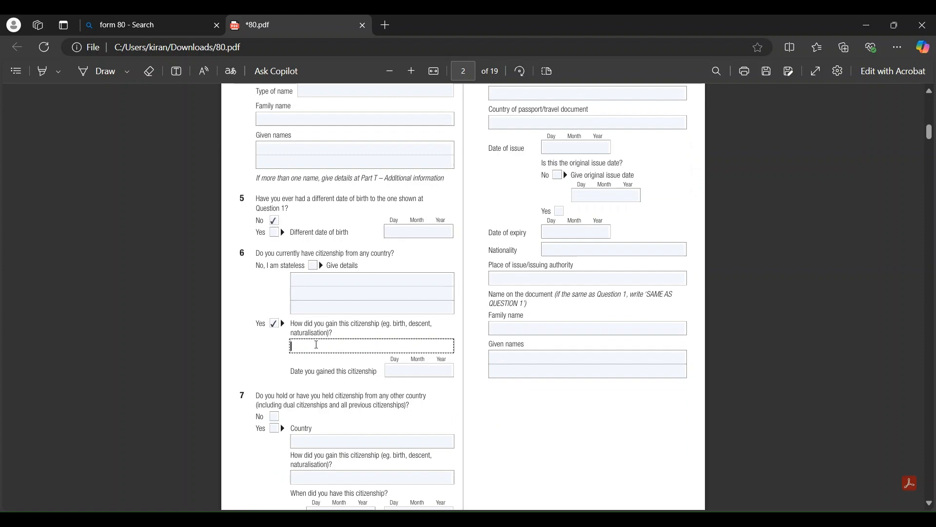
{"action": "type", "text": "BY BIRTH"}
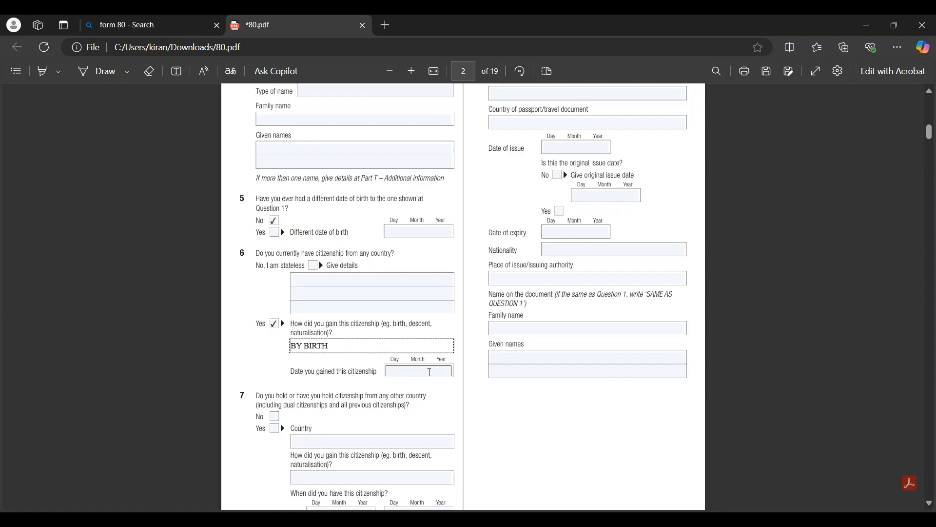
Answer No to holding other citizenships and to other permanent residency rights
{"action": "scroll", "coordinate": [287, 341], "scroll_direction": "down", "scroll_amount": 1}
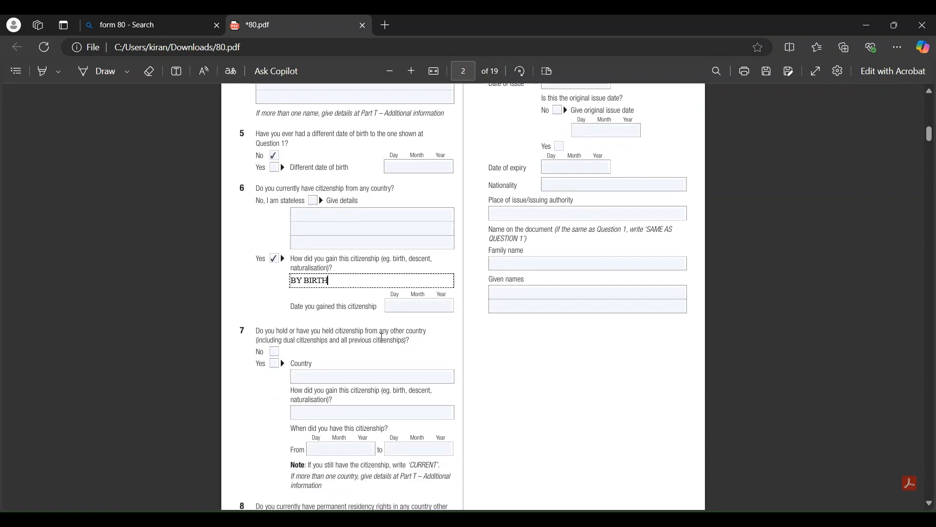
{"action": "left_click", "coordinate": [274, 351]}
{"action": "scroll", "coordinate": [276, 351], "scroll_direction": "down", "scroll_amount": 2}
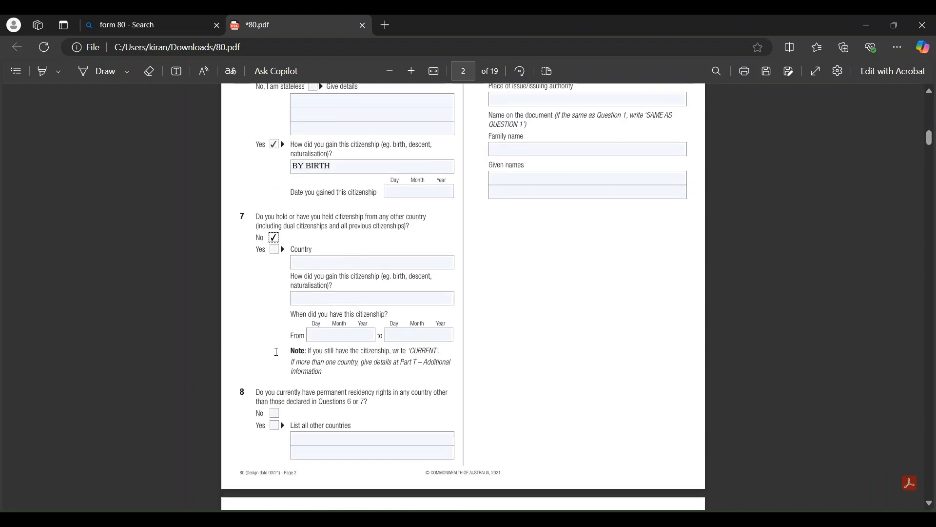
{"action": "scroll", "coordinate": [293, 361], "scroll_direction": "down", "scroll_amount": 1}
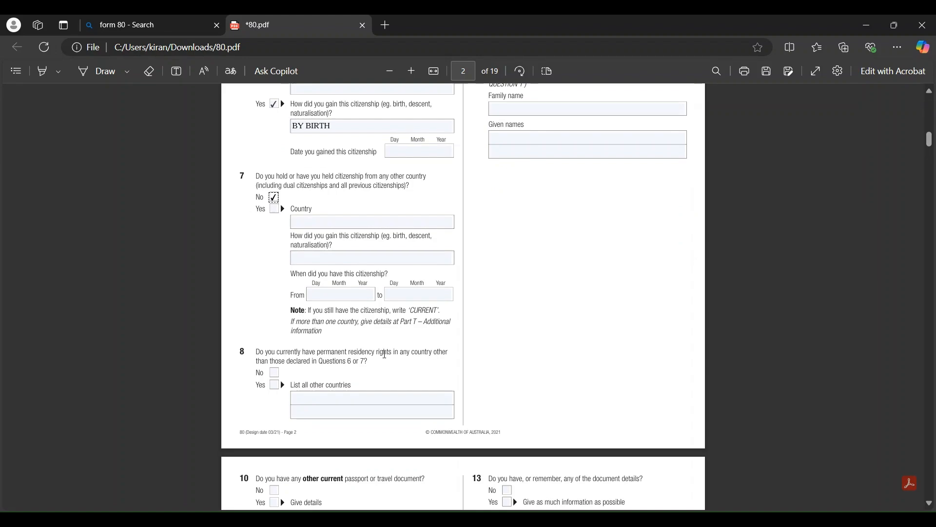
{"action": "left_click", "coordinate": [274, 373]}
{"action": "scroll", "coordinate": [520, 303], "scroll_direction": "up", "scroll_amount": 8}
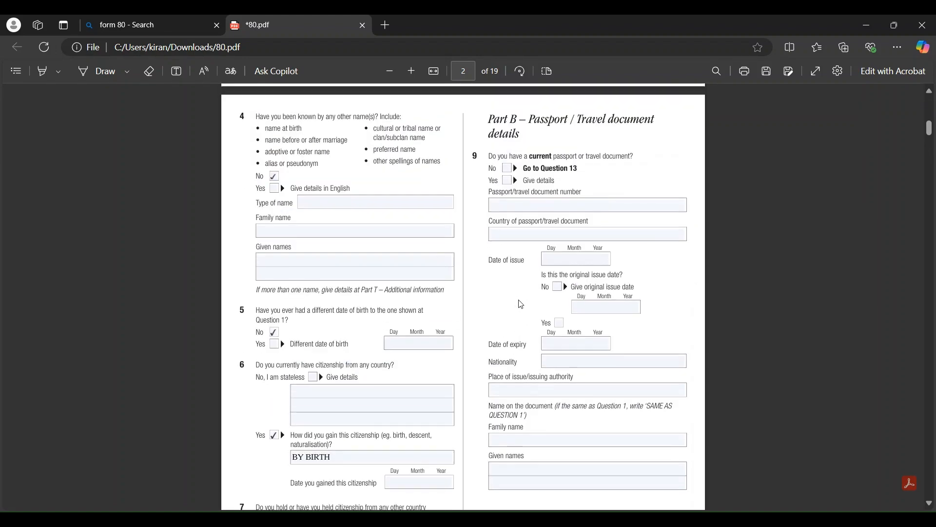
{"action": "scroll", "coordinate": [521, 304], "scroll_direction": "up", "scroll_amount": 1}
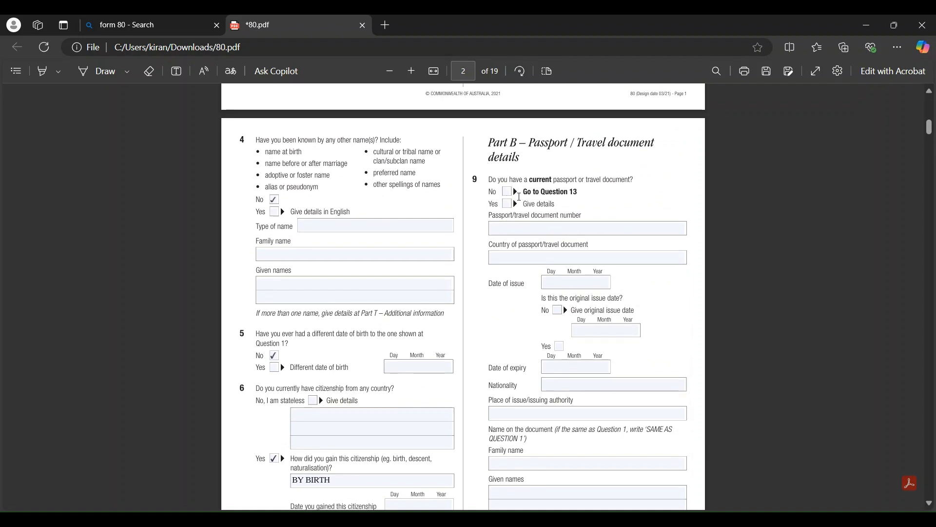
Answer Yes to question 9, enter the passport number and country INDIA, and mark the issue date original
{"action": "left_click", "coordinate": [506, 204]}
{"action": "left_click", "coordinate": [502, 228]}
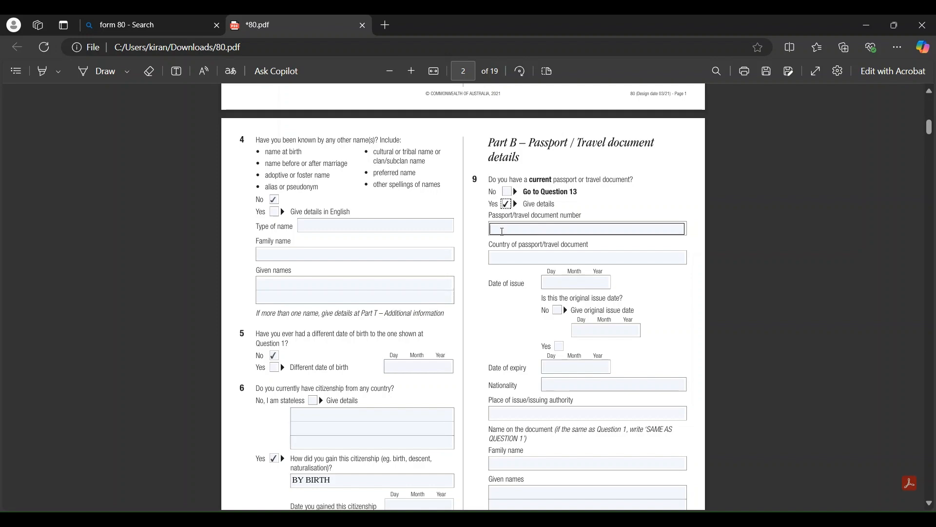
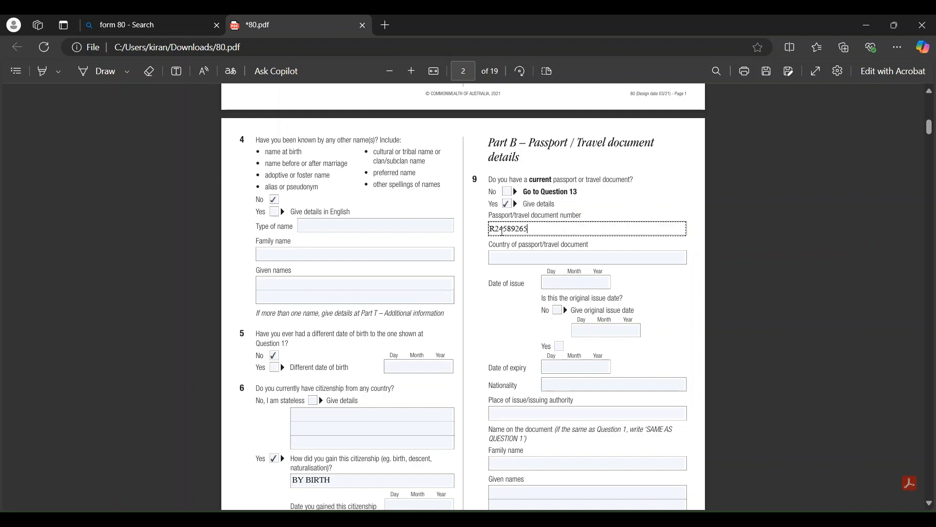
{"action": "left_click", "coordinate": [545, 260]}
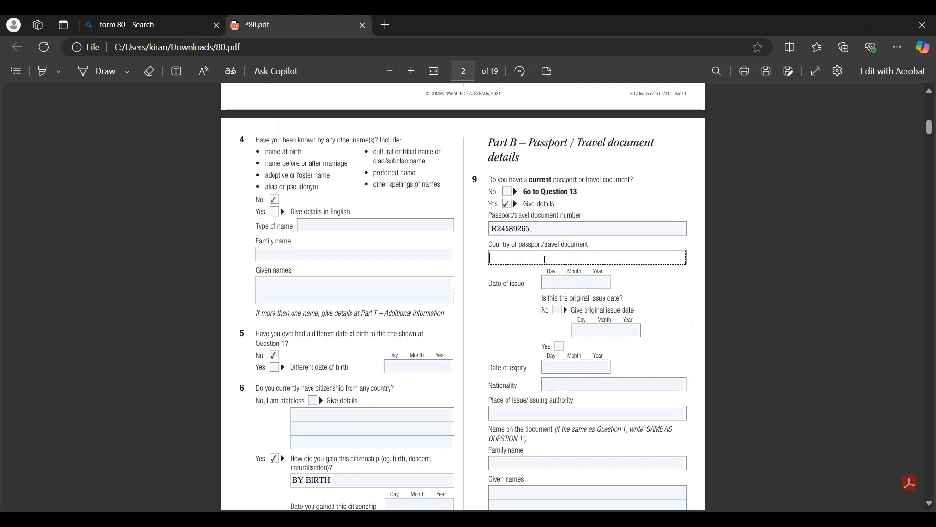
{"action": "type", "text": "INDIA"}
{"action": "left_click", "coordinate": [573, 282]}
{"action": "left_click", "coordinate": [559, 346]}
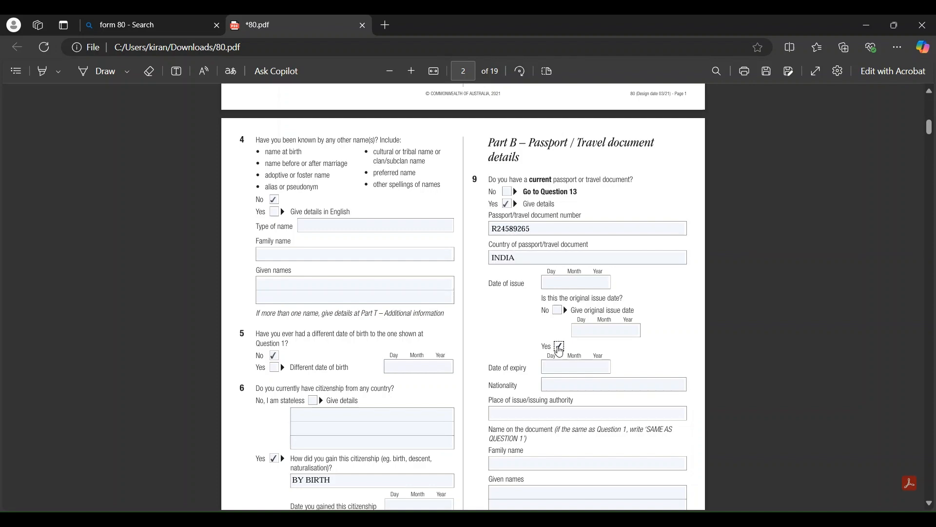
{"action": "scroll", "coordinate": [556, 348], "scroll_direction": "down", "scroll_amount": 3}
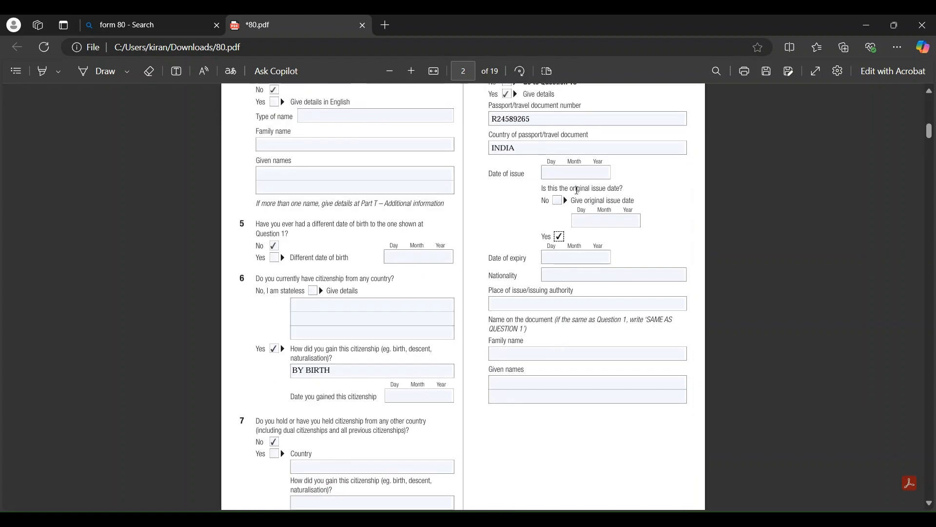
{"action": "scroll", "coordinate": [592, 291], "scroll_direction": "down", "scroll_amount": 2}
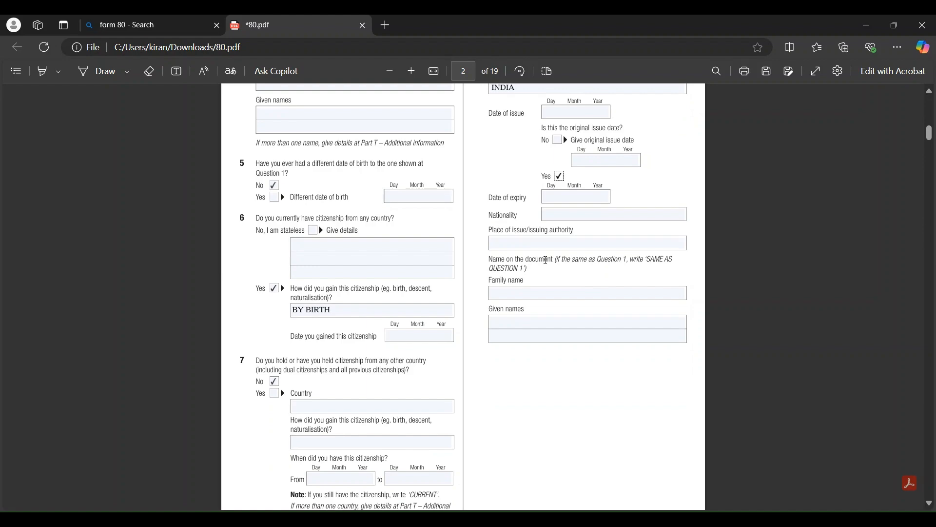
{"action": "scroll", "coordinate": [546, 260], "scroll_direction": "up", "scroll_amount": 20}
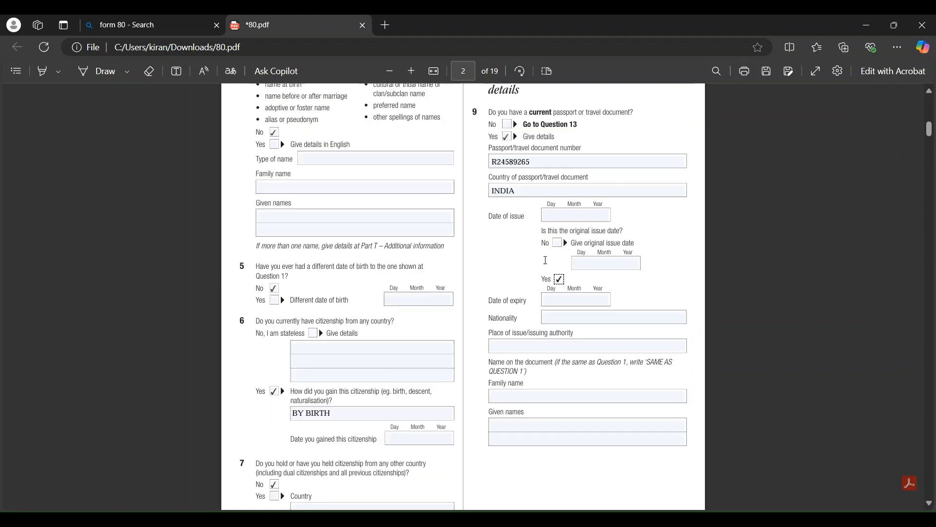
Type 'SAME AS QUESTION 1' as the family name on the passport document
{"action": "scroll", "coordinate": [545, 260], "scroll_direction": "down", "scroll_amount": 20}
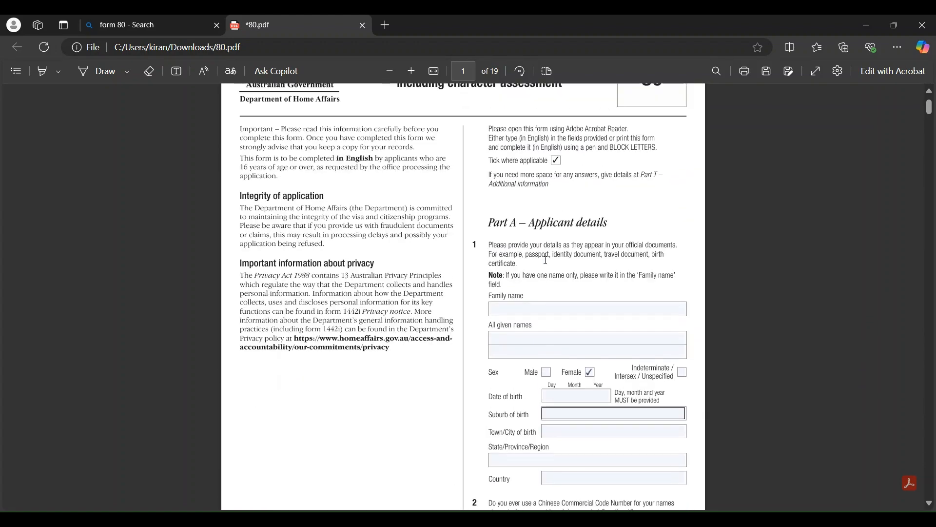
{"action": "left_click", "coordinate": [522, 253]}
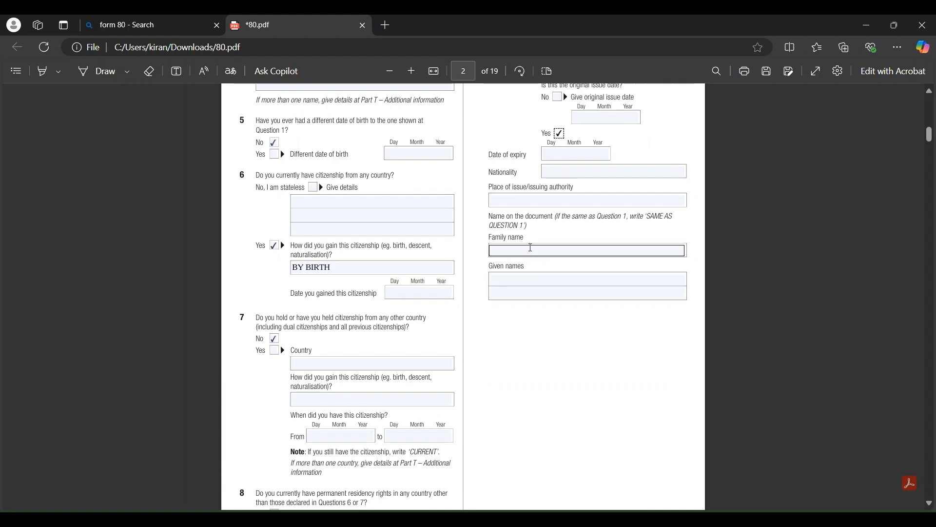
{"action": "left_click", "coordinate": [531, 248]}
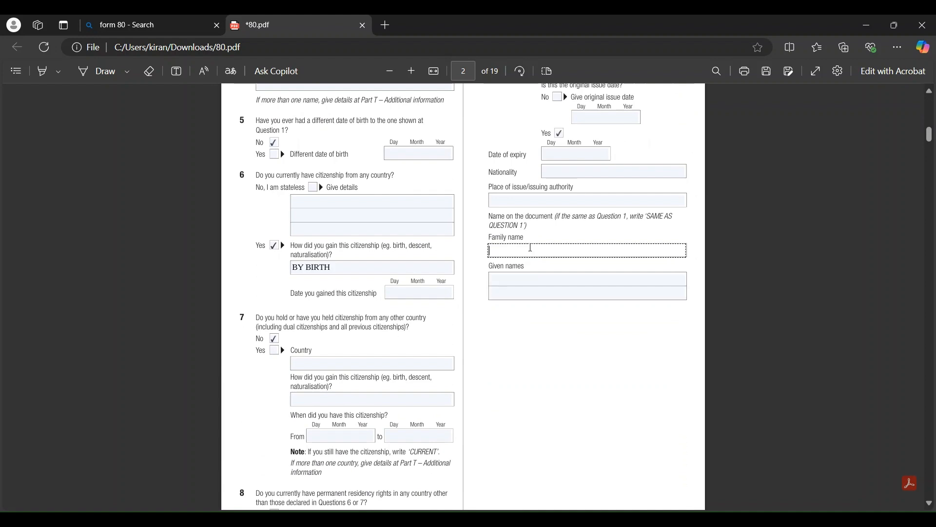
{"action": "type", "text": "SAME AS QUESTIO"}
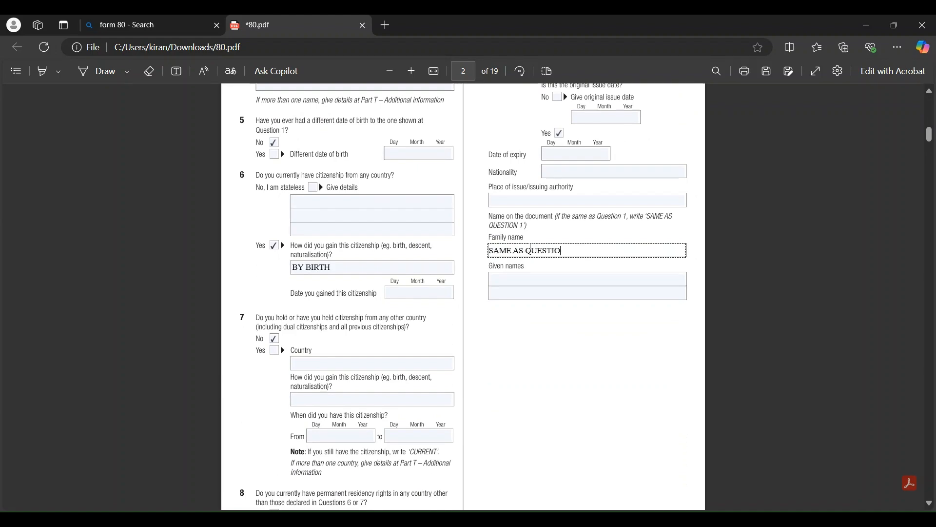
{"action": "type", "text": "N 1"}
{"action": "scroll", "coordinate": [530, 247], "scroll_direction": "down", "scroll_amount": 10}
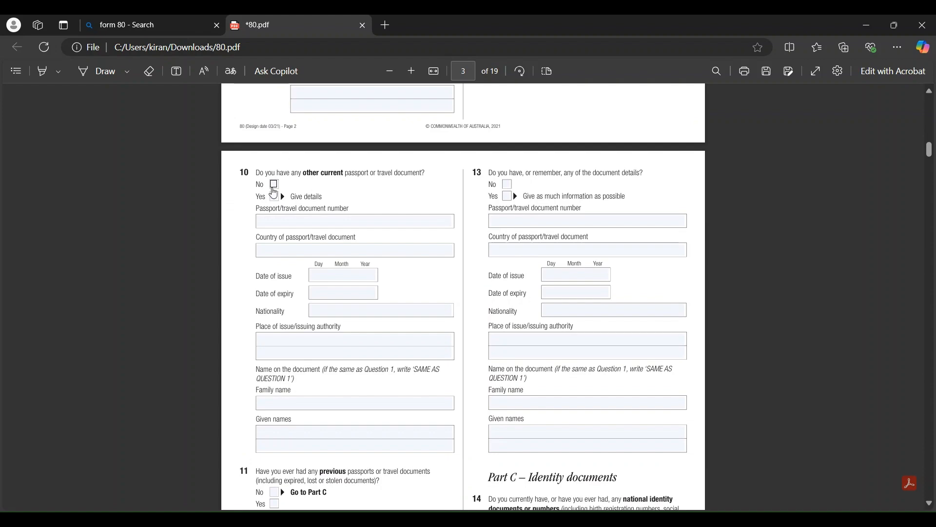
Answer No to question 10 on other current passports
{"action": "left_click", "coordinate": [274, 184]}
{"action": "scroll", "coordinate": [274, 188], "scroll_direction": "down", "scroll_amount": 3}
{"action": "scroll", "coordinate": [274, 194], "scroll_direction": "down", "scroll_amount": 2}
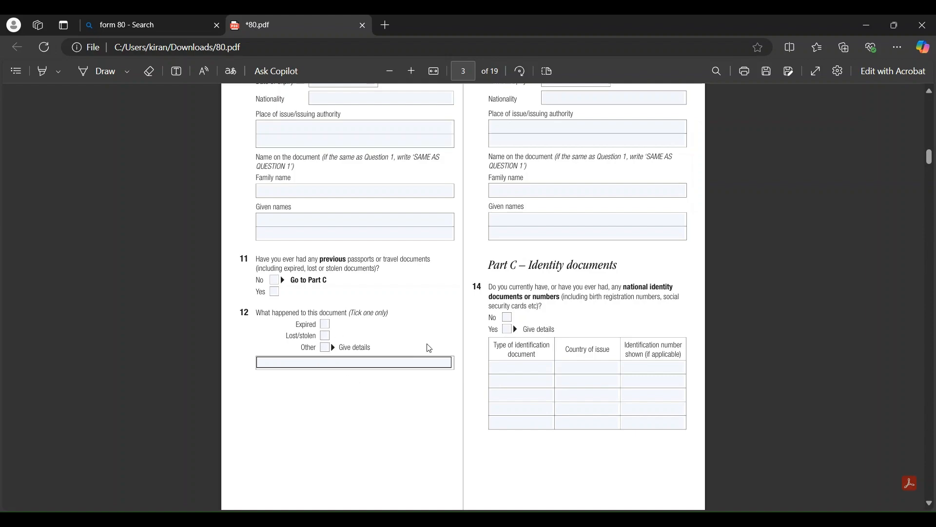
{"action": "scroll", "coordinate": [442, 341], "scroll_direction": "up", "scroll_amount": 1}
{"action": "scroll", "coordinate": [444, 339], "scroll_direction": "up", "scroll_amount": 4}
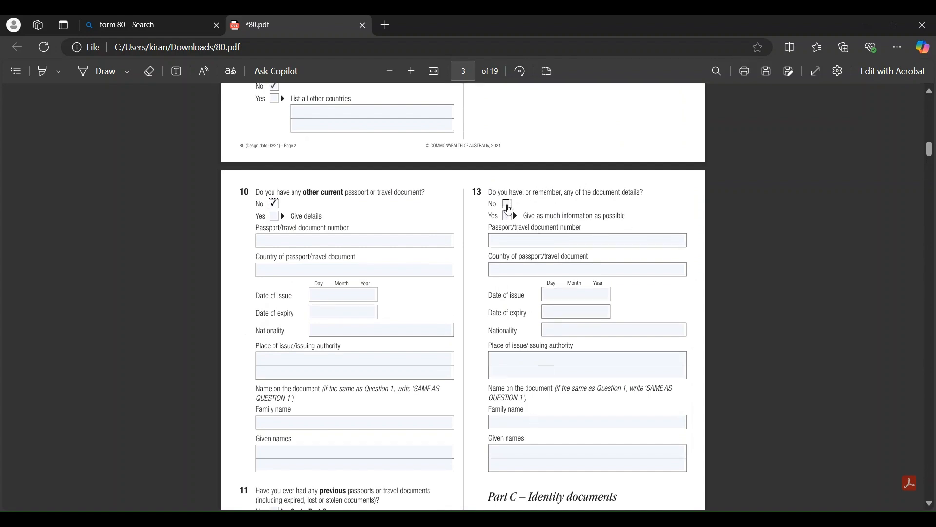
Answer No to question 11 on previous passports
{"action": "left_click", "coordinate": [447, 241]}
{"action": "scroll", "coordinate": [447, 241], "scroll_direction": "down", "scroll_amount": 3}
{"action": "scroll", "coordinate": [432, 241], "scroll_direction": "down", "scroll_amount": 1}
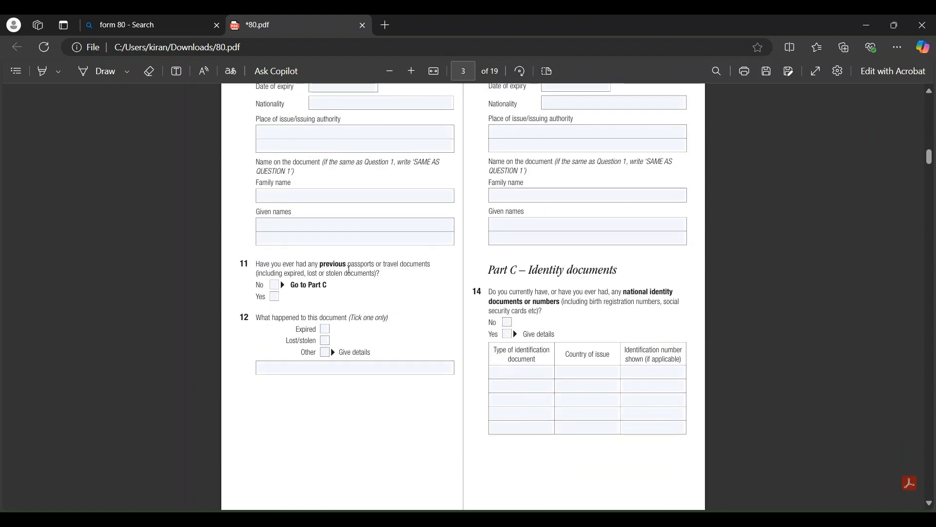
{"action": "left_click", "coordinate": [274, 286]}
{"action": "scroll", "coordinate": [541, 321], "scroll_direction": "down", "scroll_amount": 2}
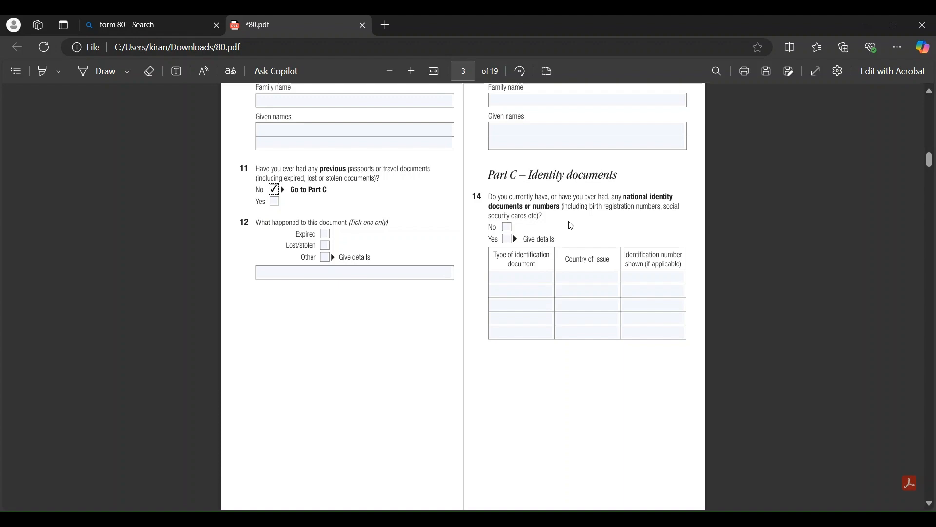
Tick Yes for question 14 and add a row: ADHAAR CARD, INDIA, and the card's identification number
{"action": "left_click", "coordinate": [509, 243]}
{"action": "left_click", "coordinate": [507, 279]}
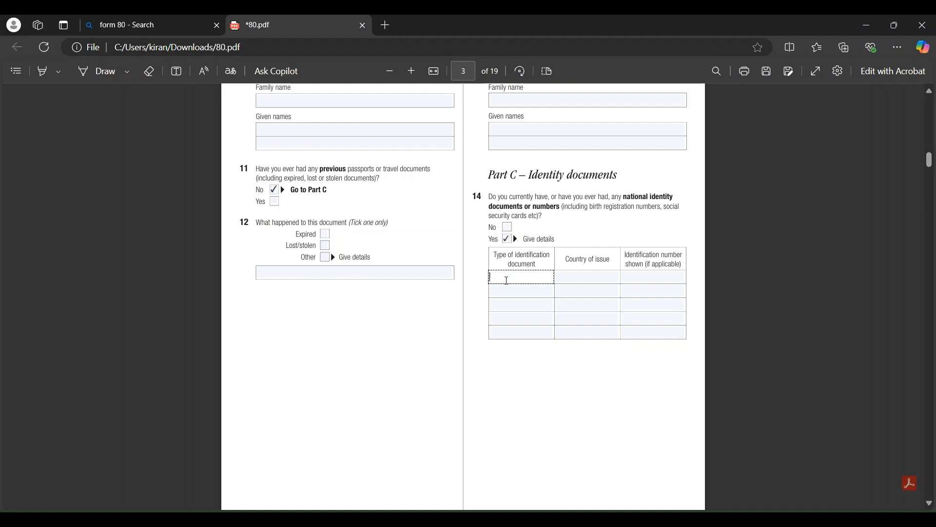
{"action": "type", "text": "ADHAAR CARD"}
{"action": "left_click", "coordinate": [605, 280]}
{"action": "type", "text": "INDI"}
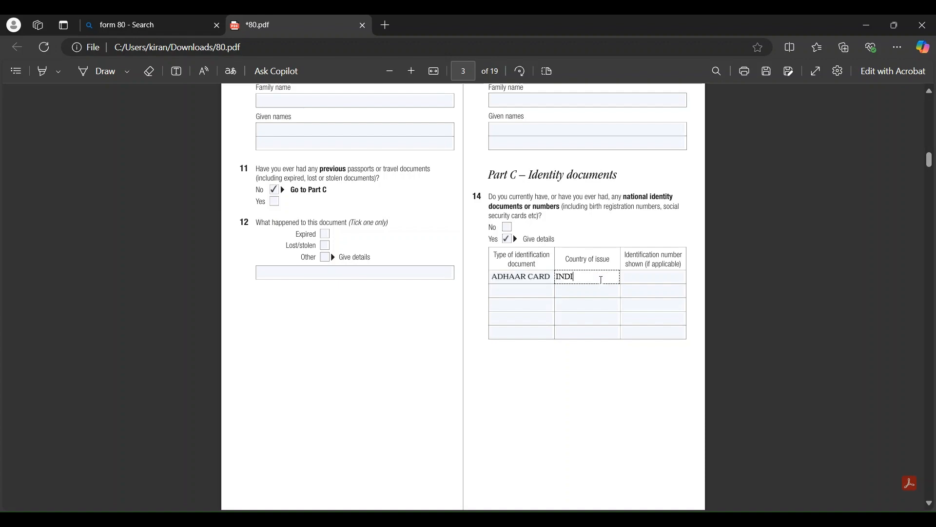
{"action": "type", "text": "A"}
{"action": "left_click", "coordinate": [633, 280]}
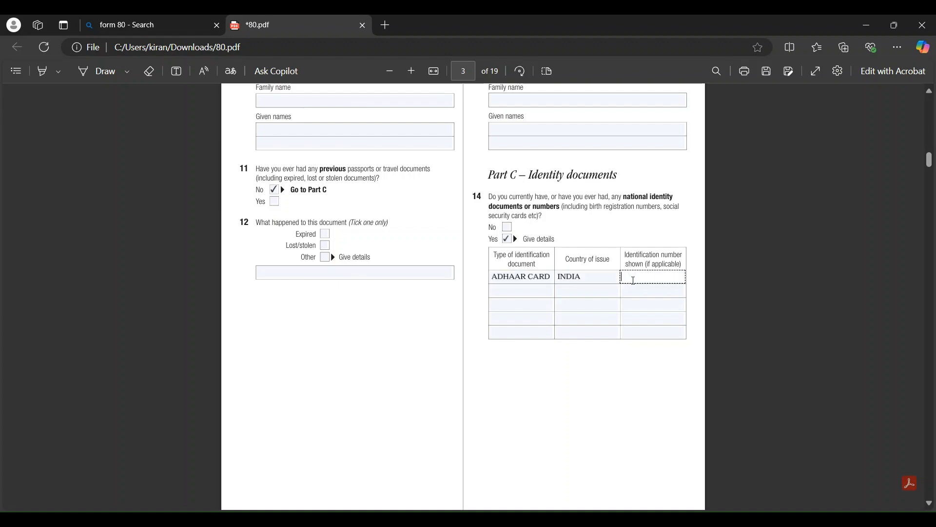
{"action": "left_click", "coordinate": [536, 291]}
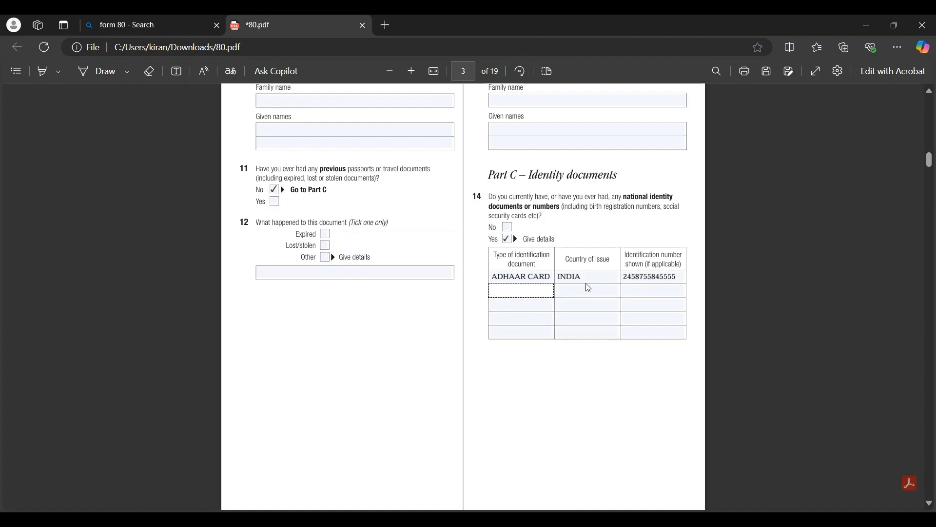
{"action": "scroll", "coordinate": [581, 307], "scroll_direction": "down", "scroll_amount": 10}
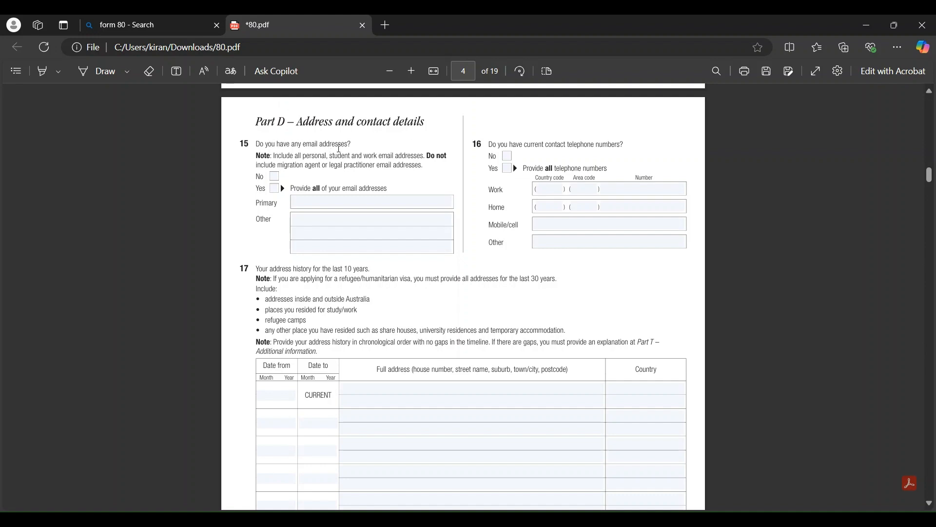
Answer Yes to questions 15 (email addresses) and 16 (telephone numbers), then jump to page 19
{"action": "left_click", "coordinate": [305, 203]}
{"action": "left_click", "coordinate": [508, 168]}
{"action": "left_click", "coordinate": [549, 229]}
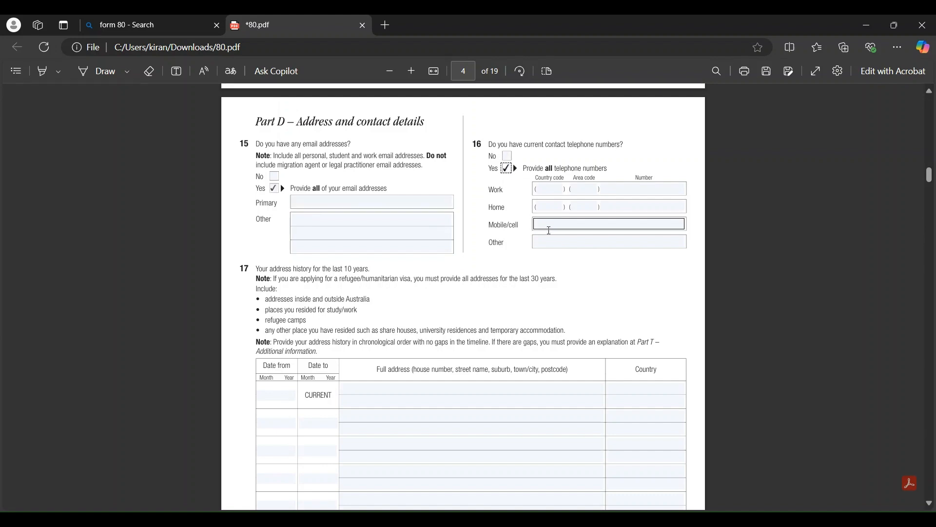
{"action": "scroll", "coordinate": [554, 228], "scroll_direction": "down", "scroll_amount": 3}
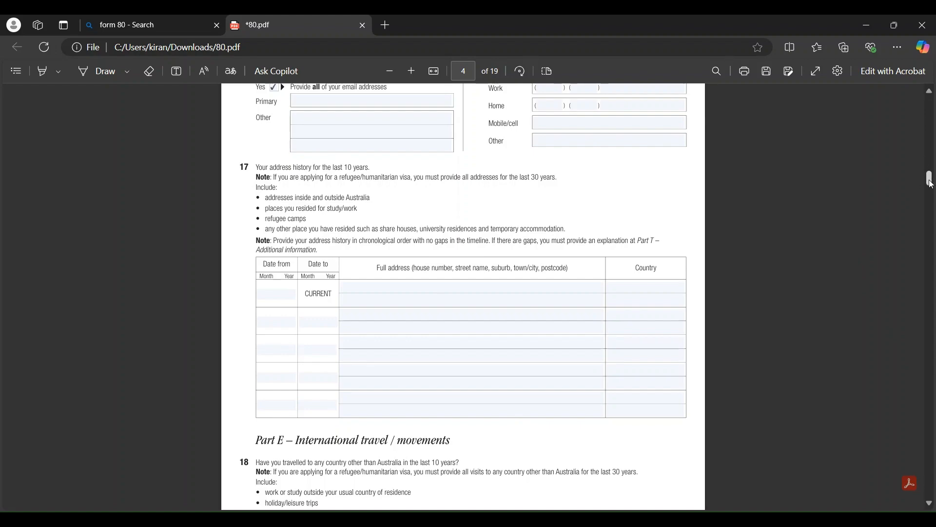
{"action": "left_click_drag", "start_coordinate": [932, 185], "coordinate": [918, 500]}
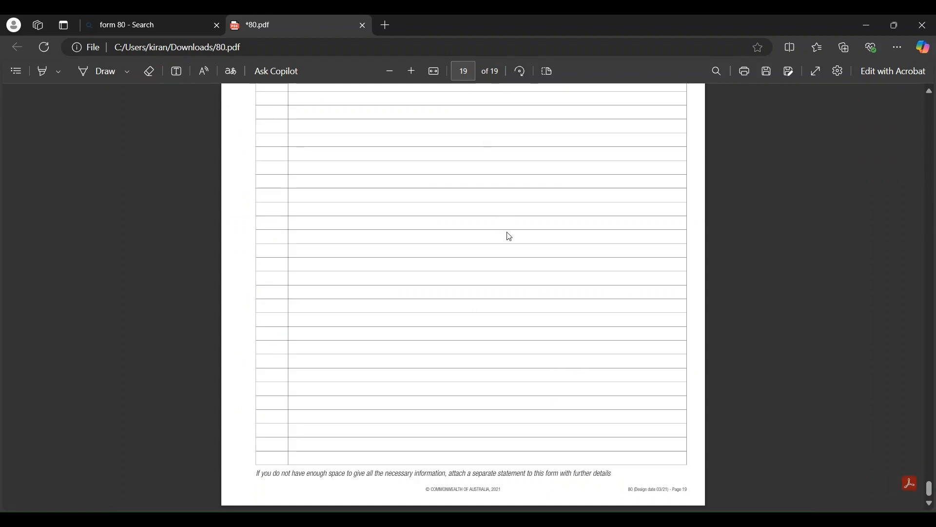
{"action": "scroll", "coordinate": [506, 234], "scroll_direction": "up", "scroll_amount": 5}
Enter question number 17 in Part T's additional information table, then scroll back to page 4
{"action": "scroll", "coordinate": [488, 229], "scroll_direction": "up", "scroll_amount": 2}
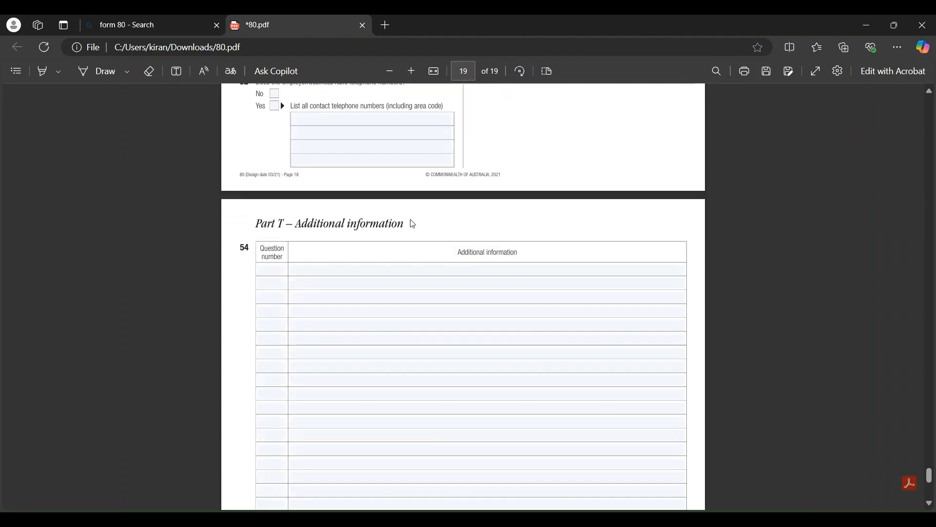
{"action": "left_click", "coordinate": [275, 270]}
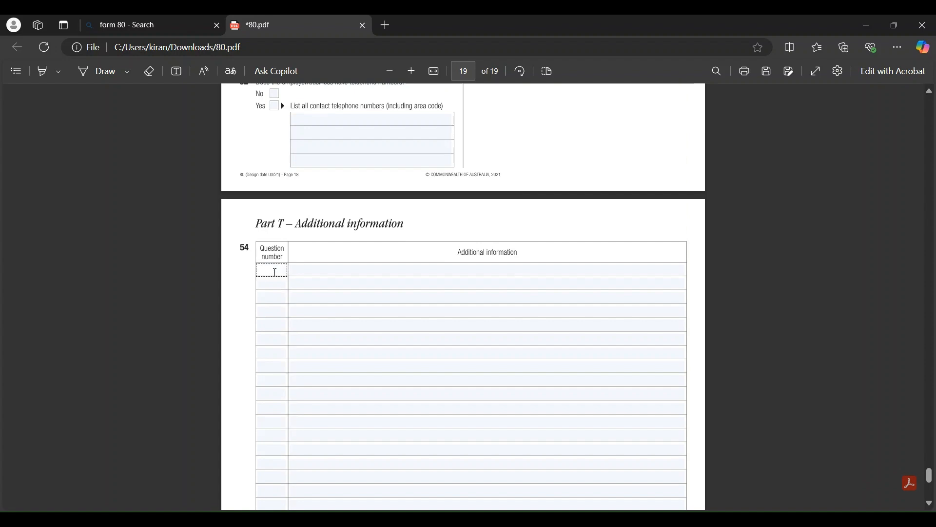
{"action": "type", "text": "17"}
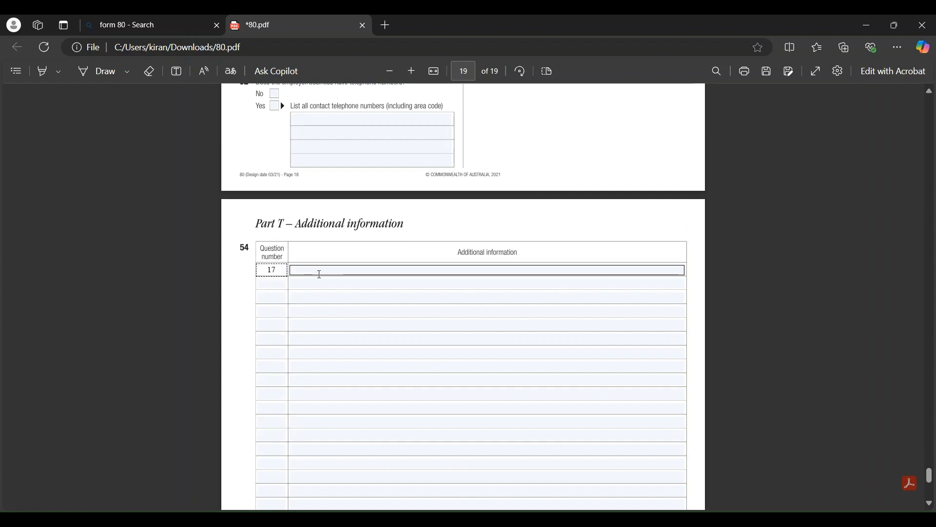
{"action": "left_click", "coordinate": [320, 274]}
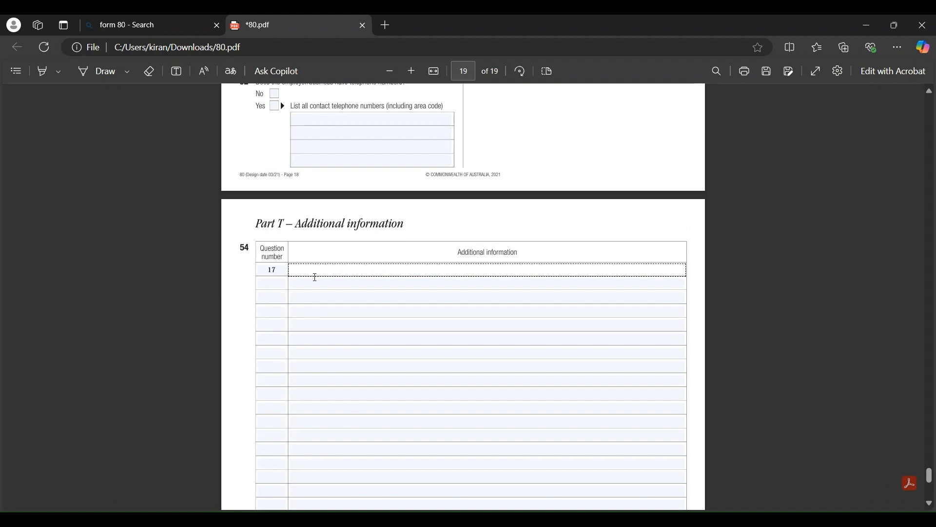
{"action": "scroll", "coordinate": [468, 335], "scroll_direction": "up", "scroll_amount": 2}
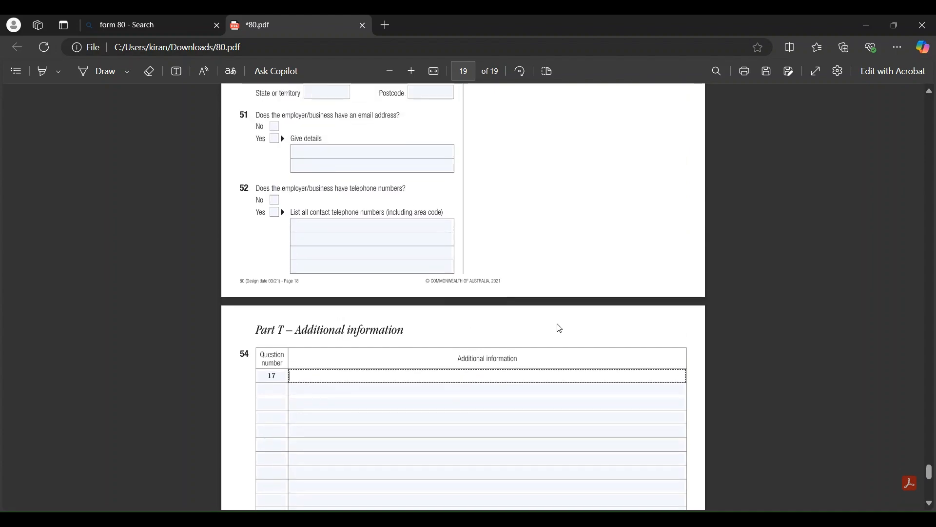
{"action": "scroll", "coordinate": [560, 328], "scroll_direction": "up", "scroll_amount": 15}
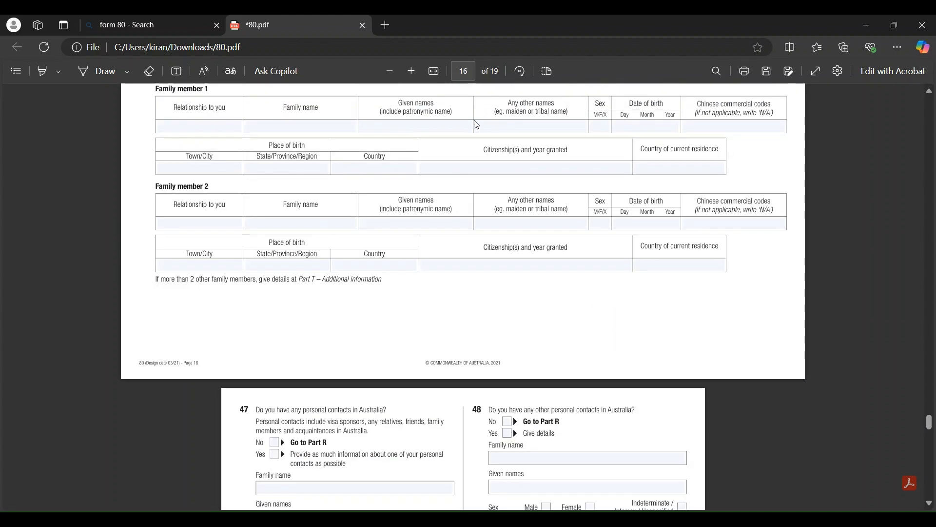
{"action": "scroll", "coordinate": [477, 125], "scroll_direction": "up", "scroll_amount": 20}
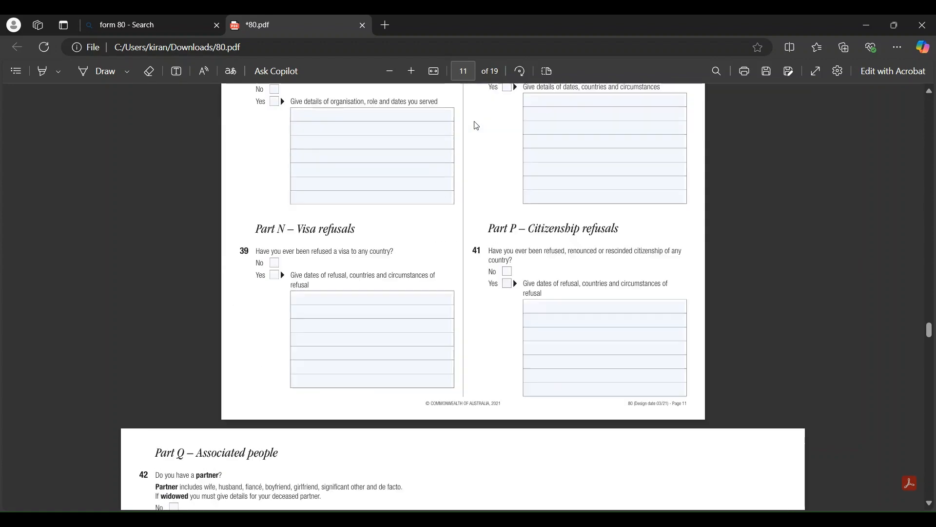
{"action": "scroll", "coordinate": [476, 126], "scroll_direction": "up", "scroll_amount": 10}
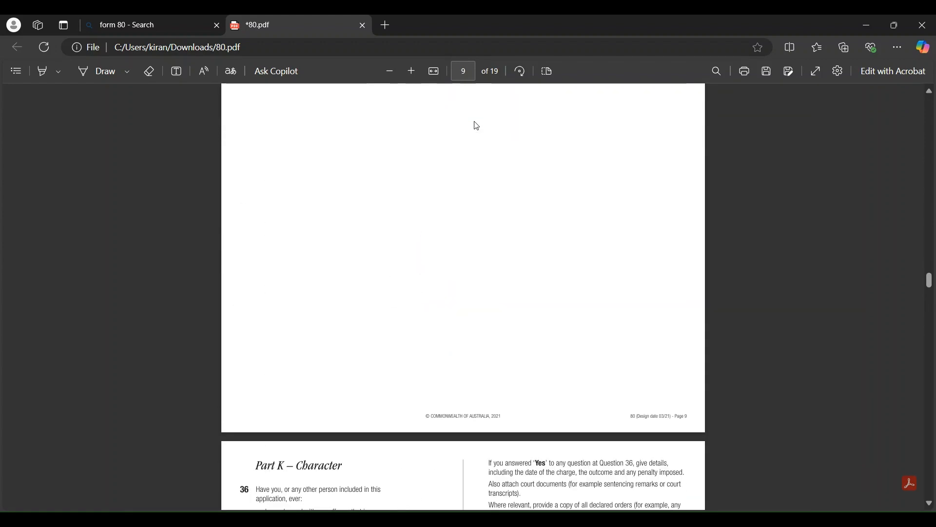
{"action": "scroll", "coordinate": [477, 125], "scroll_direction": "up", "scroll_amount": 8}
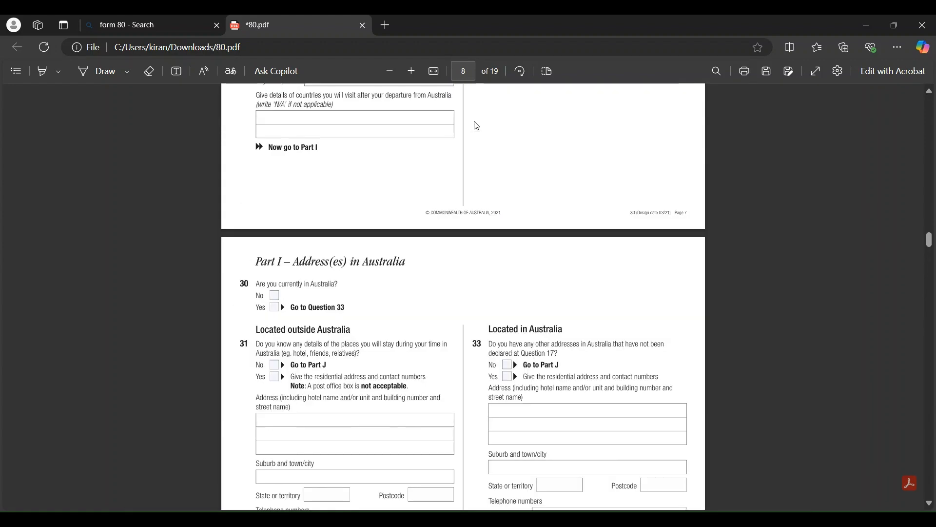
{"action": "scroll", "coordinate": [477, 125], "scroll_direction": "up", "scroll_amount": 20}
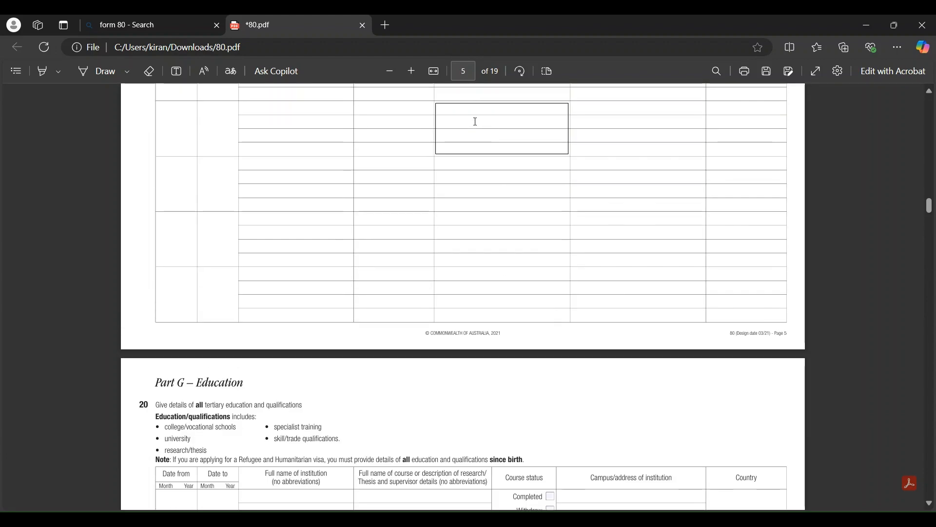
{"action": "scroll", "coordinate": [476, 124], "scroll_direction": "up", "scroll_amount": 15}
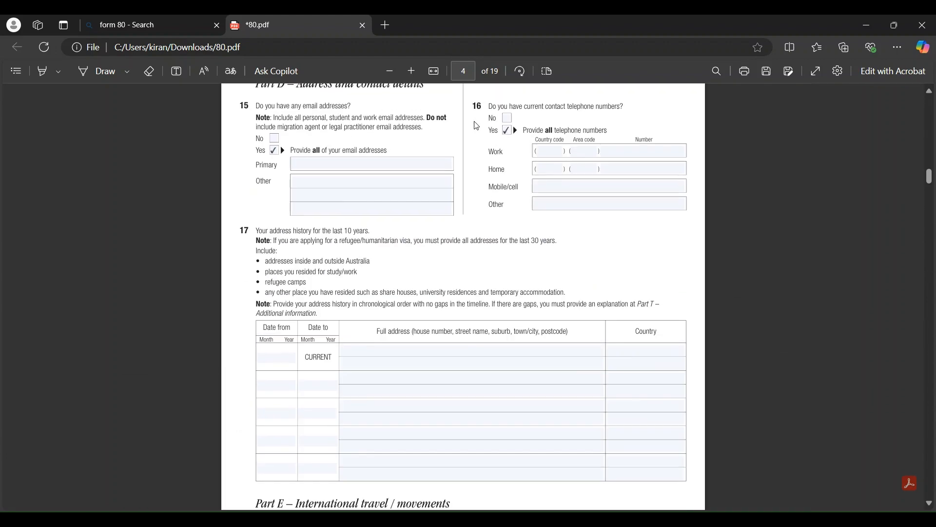
{"action": "scroll", "coordinate": [473, 126], "scroll_direction": "down", "scroll_amount": 2}
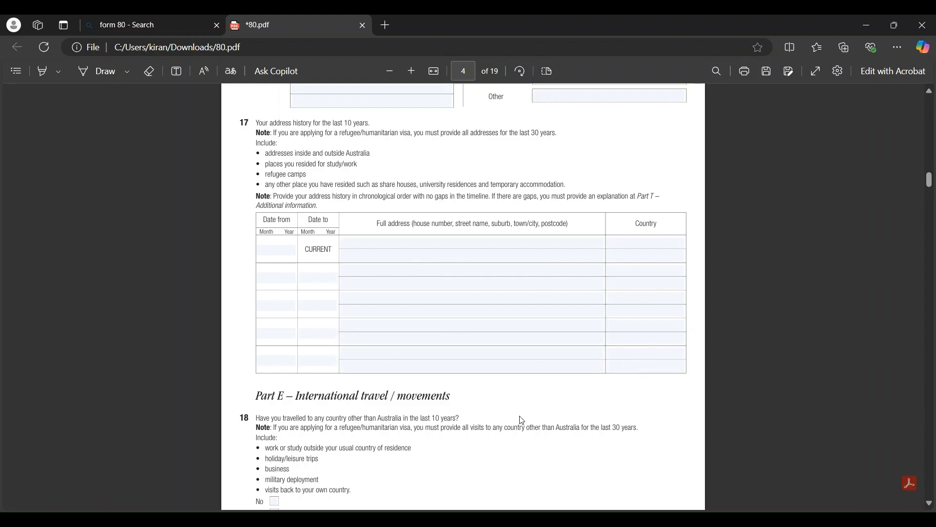
{"action": "scroll", "coordinate": [515, 421], "scroll_direction": "down", "scroll_amount": 5}
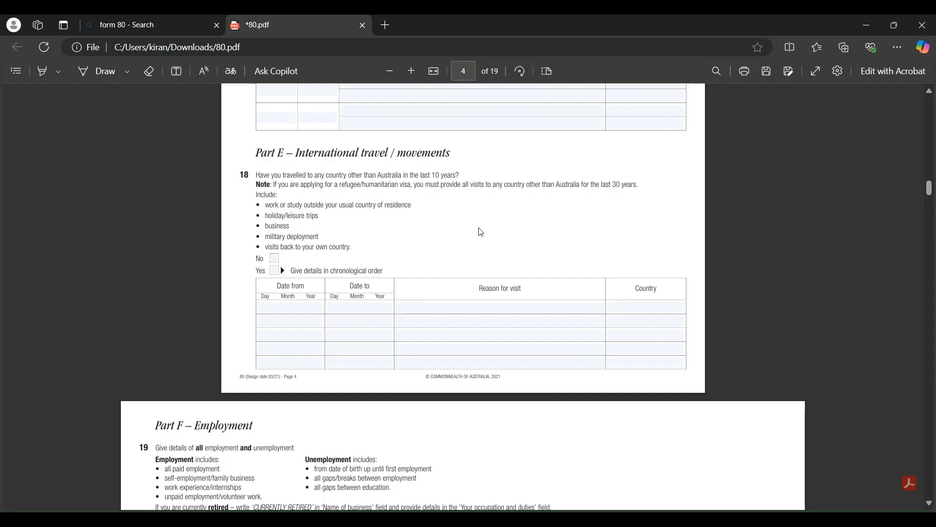
{"action": "scroll", "coordinate": [481, 232], "scroll_direction": "down", "scroll_amount": 2}
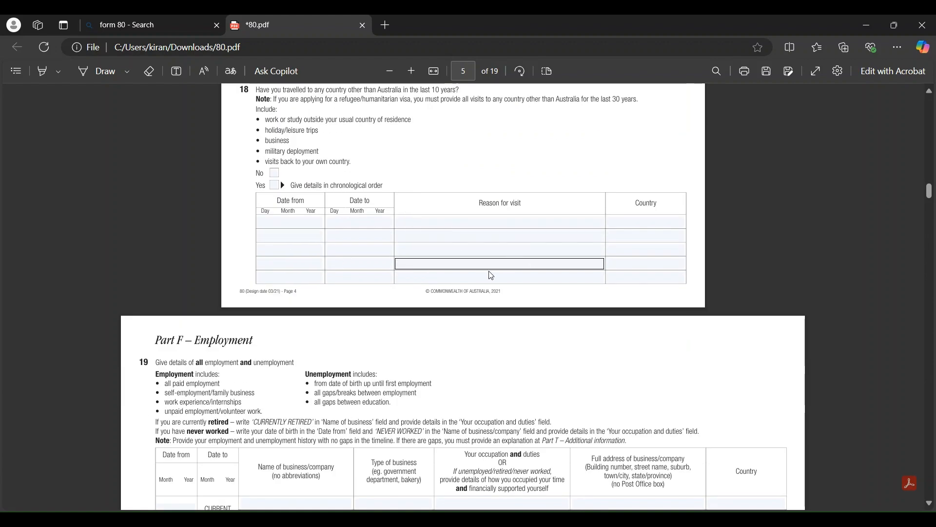
{"action": "scroll", "coordinate": [503, 203], "scroll_direction": "up", "scroll_amount": 1}
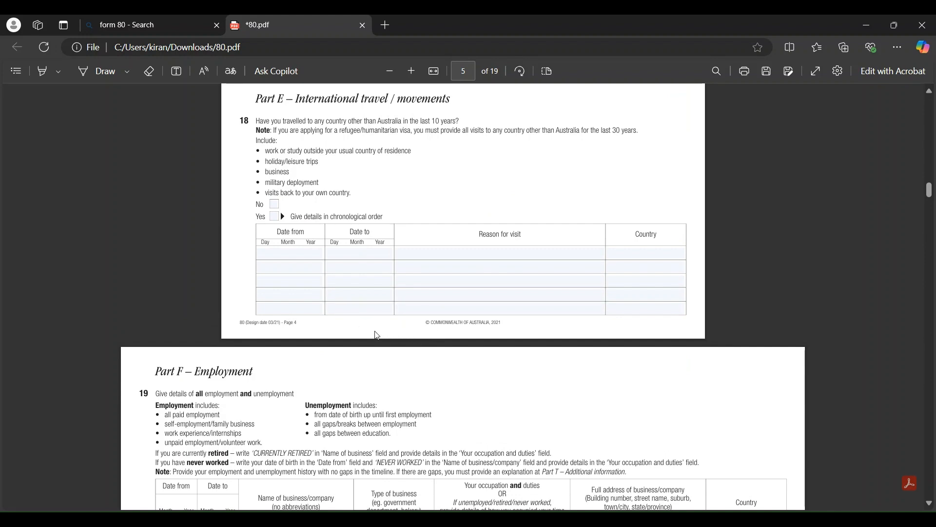
{"action": "scroll", "coordinate": [415, 328], "scroll_direction": "up", "scroll_amount": 1}
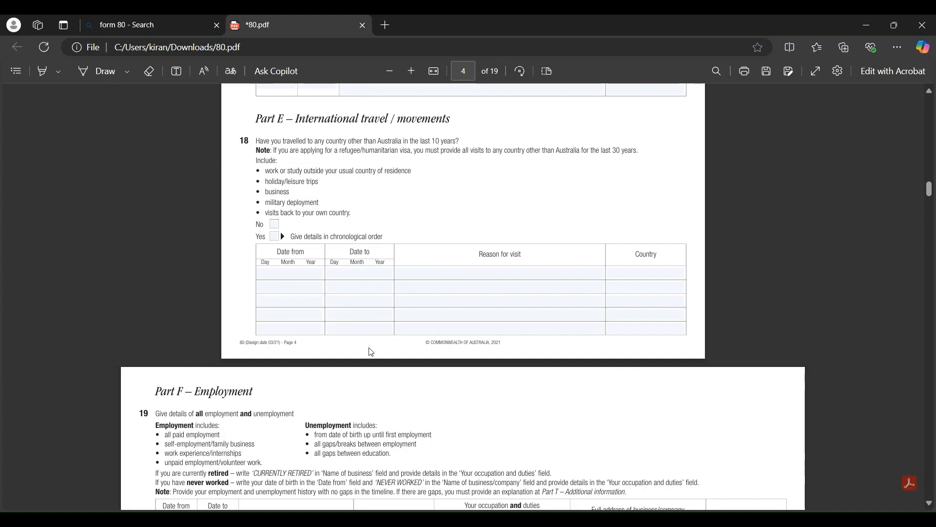
Scroll past page 5's empty question 19 employment table down to the Part G – Education heading
{"action": "scroll", "coordinate": [510, 199], "scroll_direction": "down", "scroll_amount": 5}
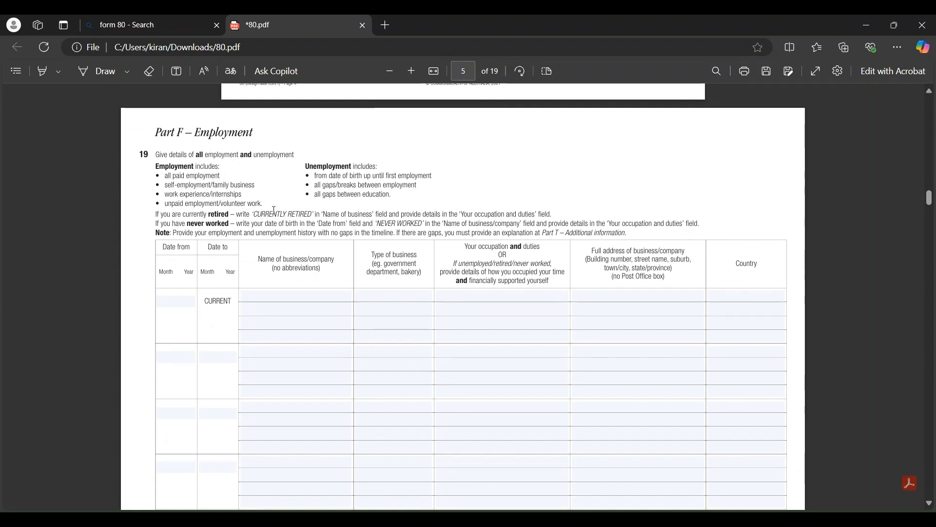
{"action": "scroll", "coordinate": [203, 285], "scroll_direction": "down", "scroll_amount": 1}
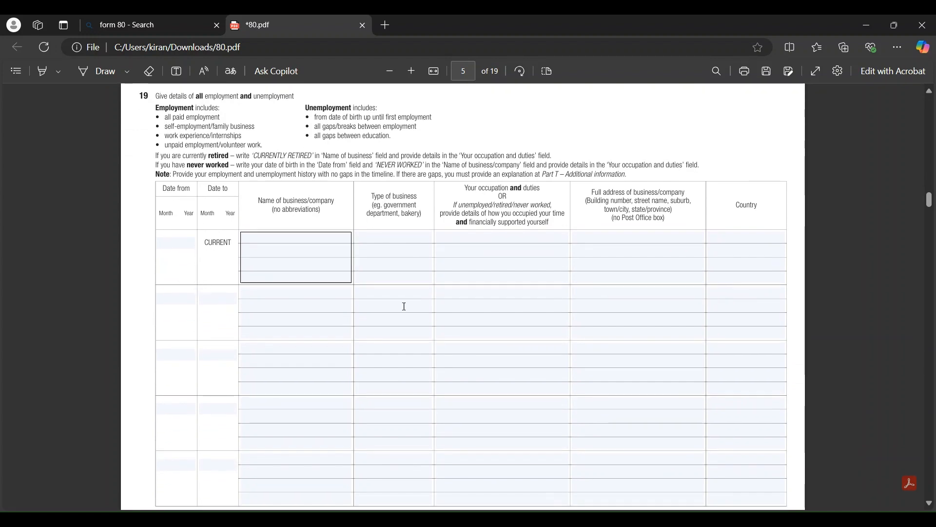
{"action": "left_click", "coordinate": [181, 243]}
{"action": "scroll", "coordinate": [276, 264], "scroll_direction": "up", "scroll_amount": 1}
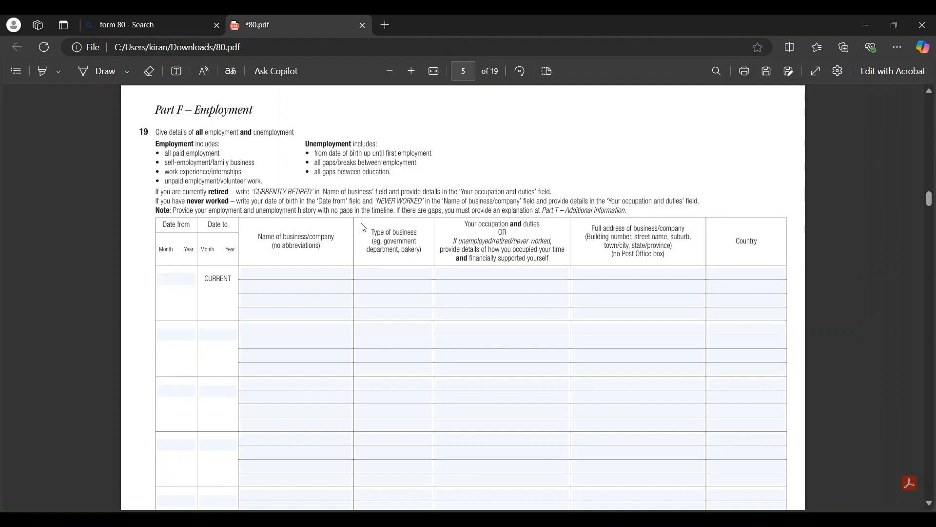
{"action": "scroll", "coordinate": [364, 228], "scroll_direction": "down", "scroll_amount": 5}
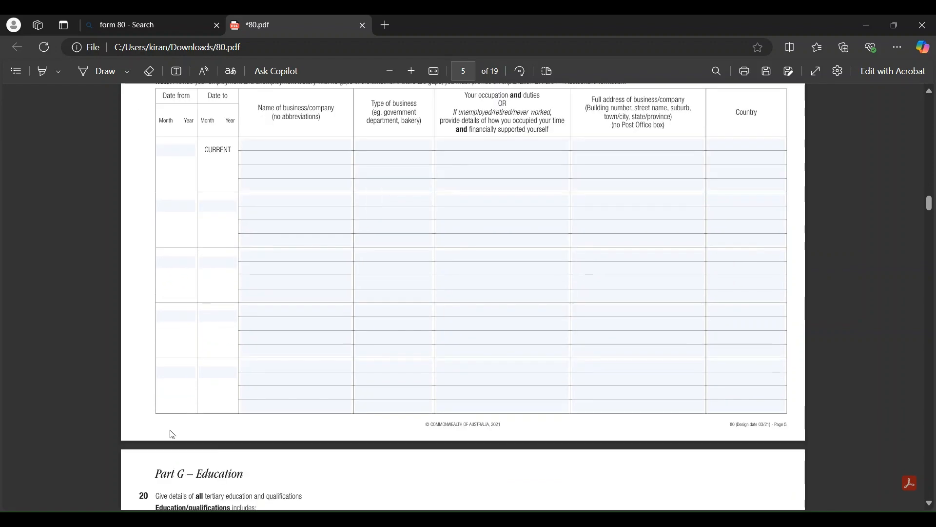
{"action": "scroll", "coordinate": [292, 425], "scroll_direction": "up", "scroll_amount": 3}
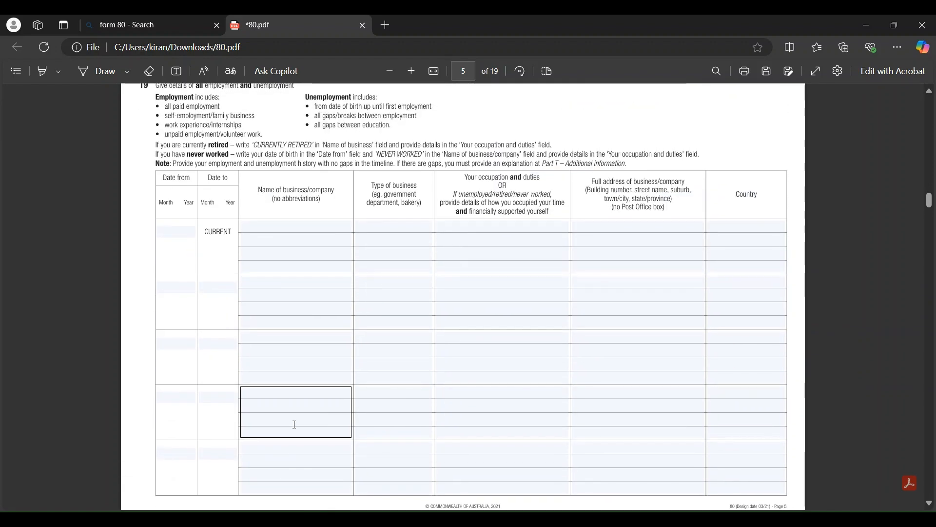
{"action": "scroll", "coordinate": [295, 424], "scroll_direction": "up", "scroll_amount": 2}
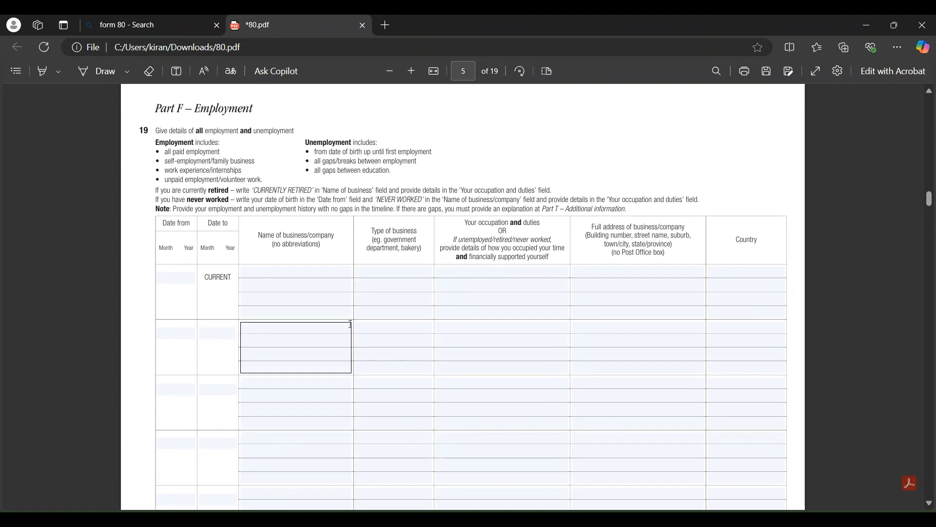
{"action": "scroll", "coordinate": [388, 351], "scroll_direction": "down", "scroll_amount": 13}
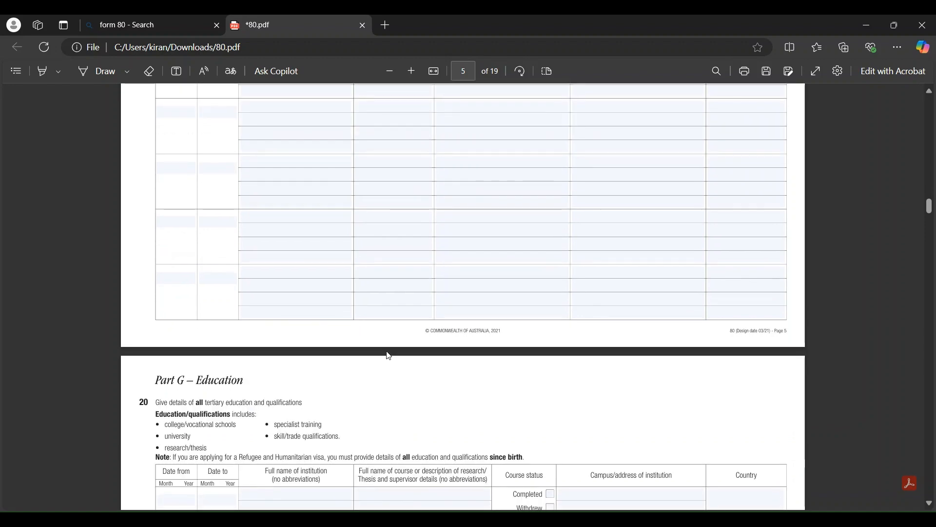
Scroll past the blank Part G education table on page 6 to Part H on page 7
{"action": "scroll", "coordinate": [389, 355], "scroll_direction": "down", "scroll_amount": 6}
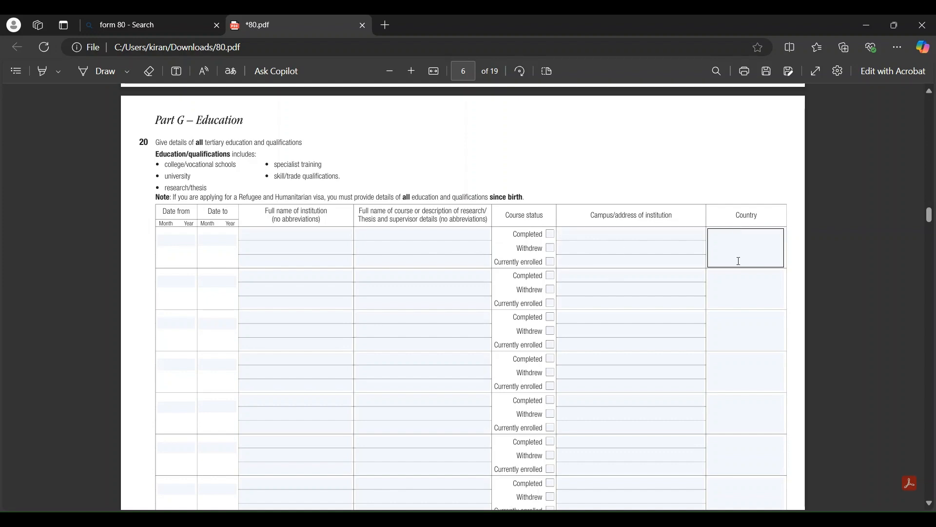
{"action": "scroll", "coordinate": [738, 261], "scroll_direction": "down", "scroll_amount": 4}
{"action": "scroll", "coordinate": [739, 261], "scroll_direction": "up", "scroll_amount": 1}
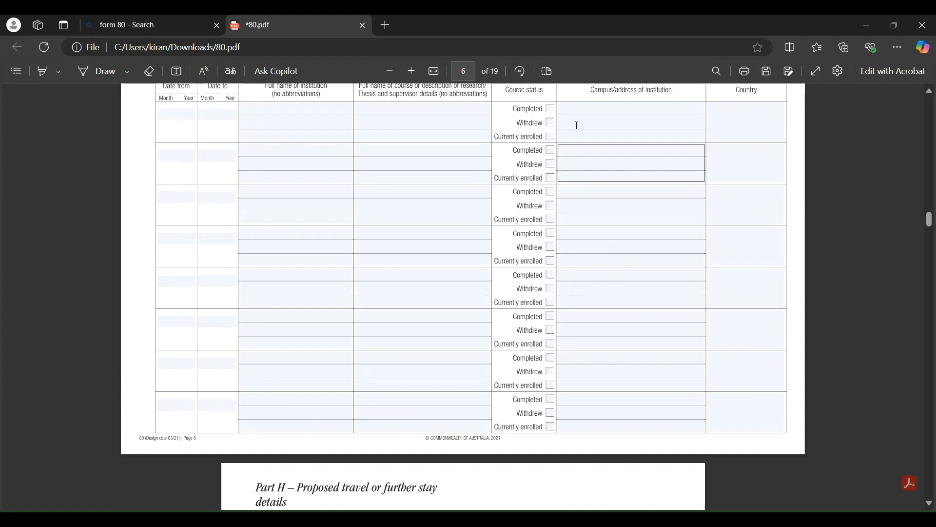
{"action": "scroll", "coordinate": [634, 292], "scroll_direction": "up", "scroll_amount": 3}
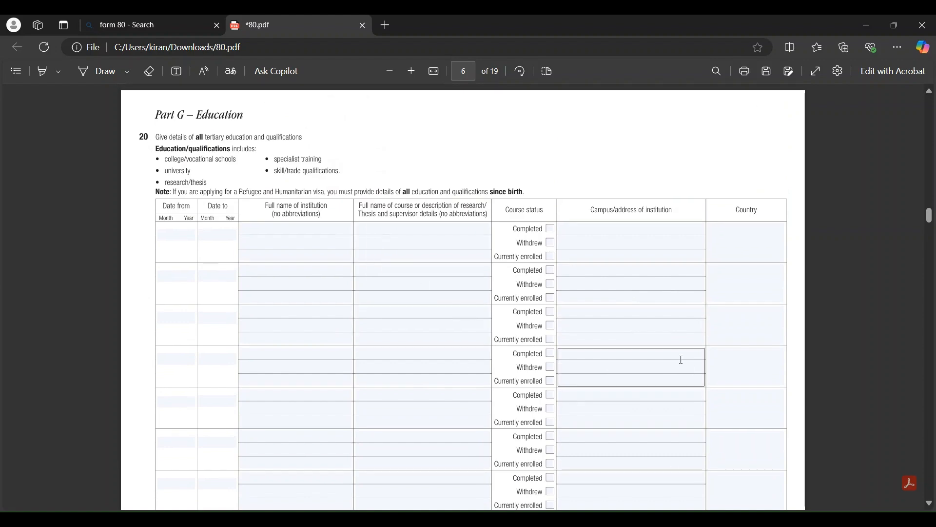
{"action": "scroll", "coordinate": [671, 359], "scroll_direction": "down", "scroll_amount": 10}
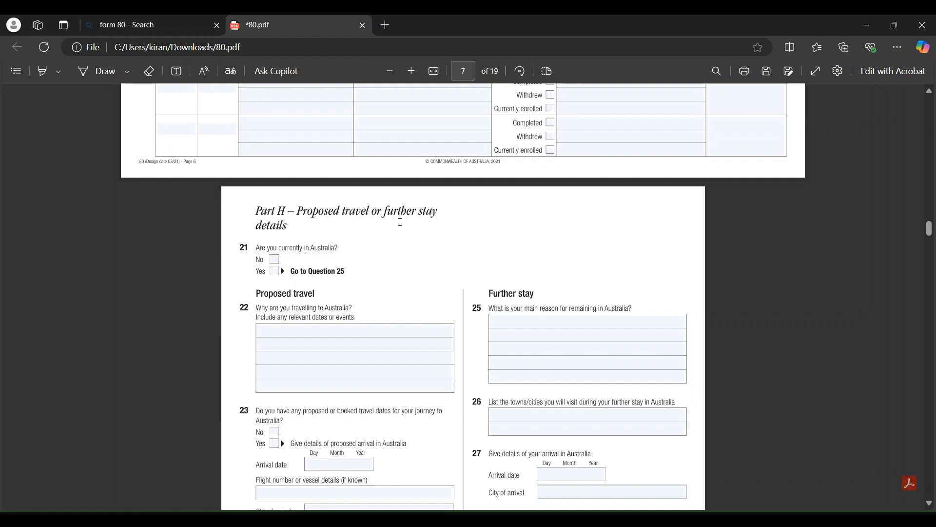
Tick Yes for question 21 and enter 'CAREER OPPORTUNITIES.' as question 25's main reason
{"action": "scroll", "coordinate": [323, 197], "scroll_direction": "down", "scroll_amount": 1}
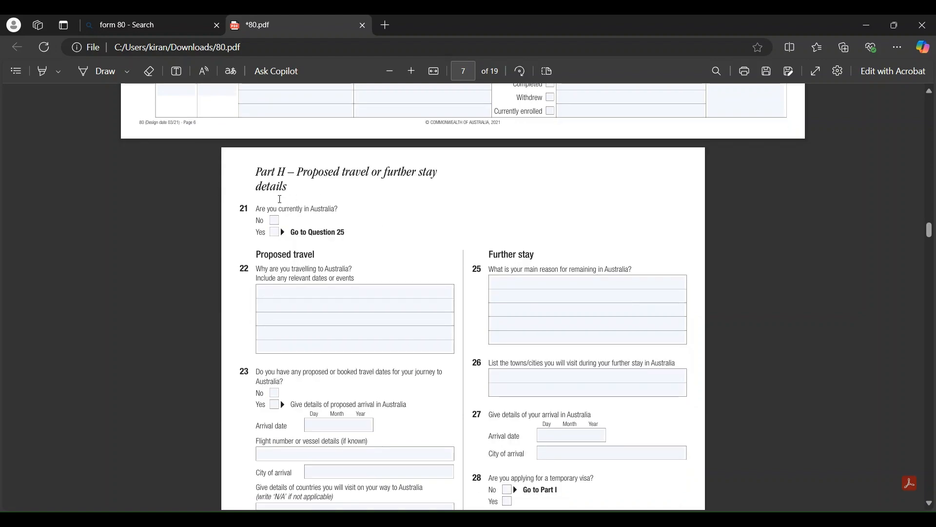
{"action": "left_click", "coordinate": [274, 232]}
{"action": "left_click", "coordinate": [513, 286]}
{"action": "left_click", "coordinate": [559, 303]}
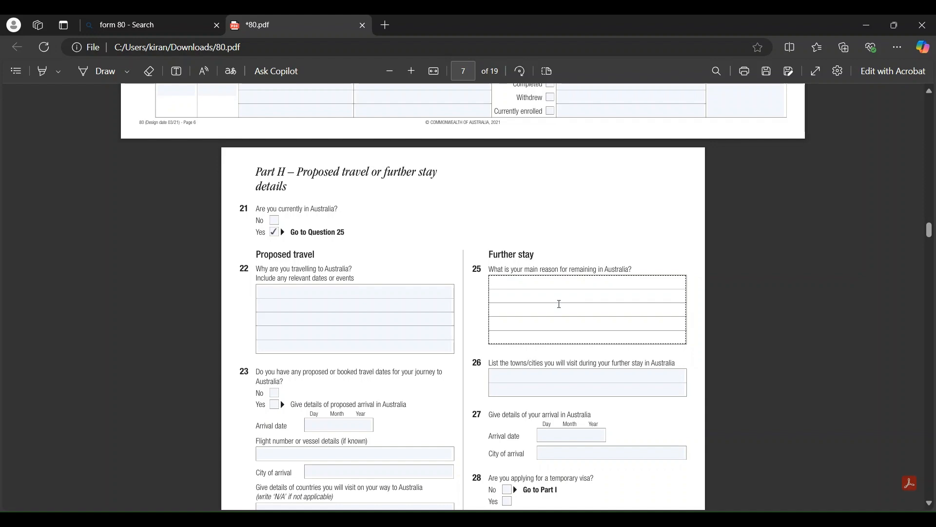
{"action": "type", "text": "CAREER O"}
{"action": "type", "text": "PPORTUNITI"}
{"action": "type", "text": "ES."}
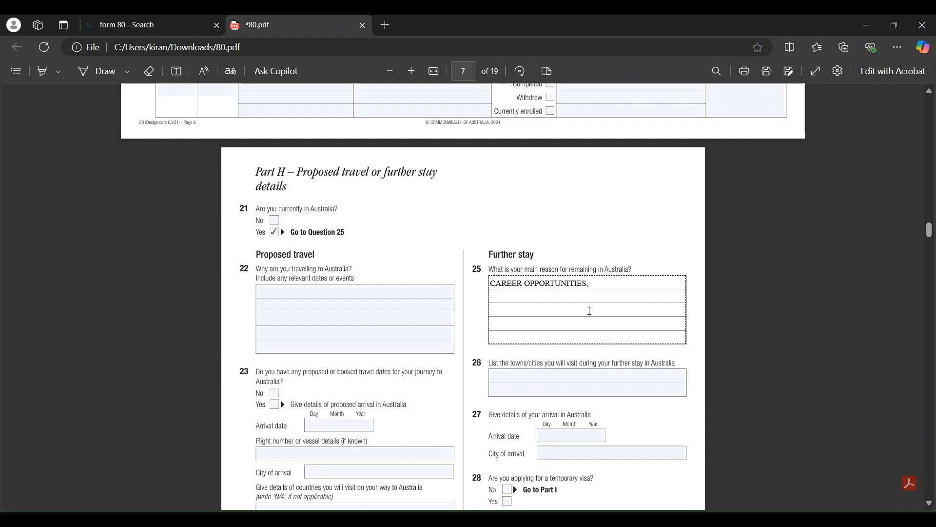
Place the caret in question 26's towns and cities field
{"action": "scroll", "coordinate": [590, 311], "scroll_direction": "down", "scroll_amount": 2}
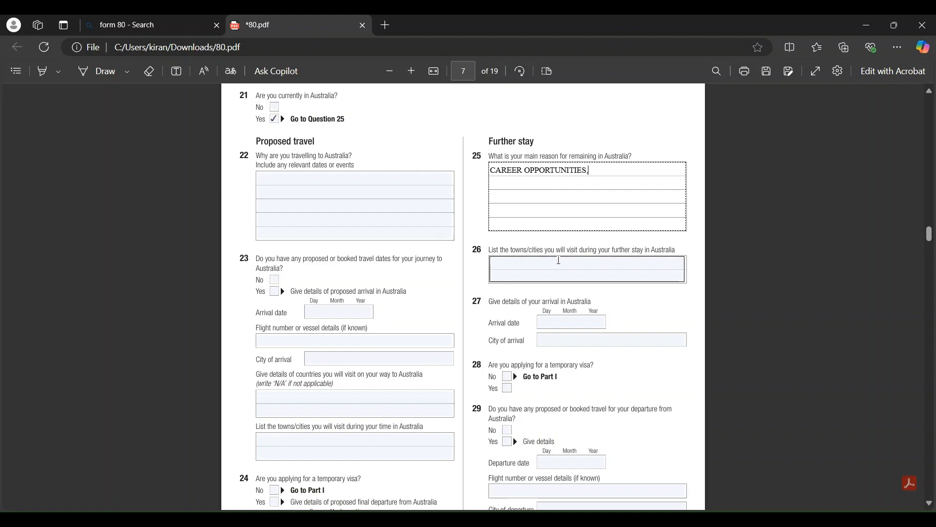
{"action": "left_click", "coordinate": [558, 260]}
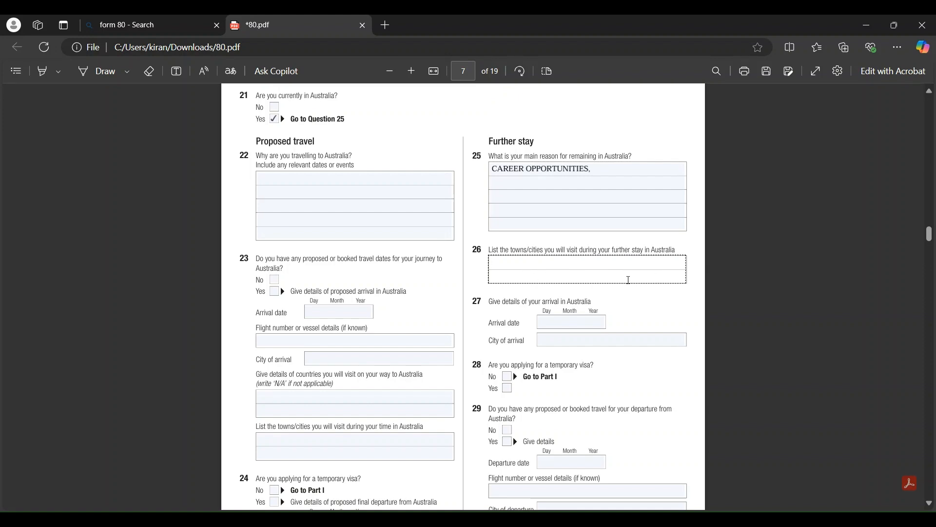
{"action": "scroll", "coordinate": [628, 280], "scroll_direction": "down", "scroll_amount": 1}
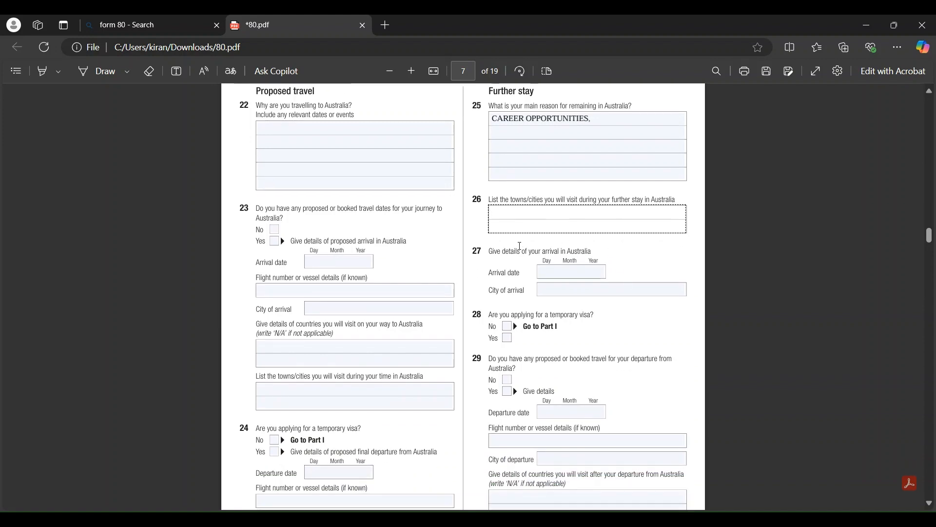
{"action": "left_click", "coordinate": [570, 221]}
Answer No to question 28 on a temporary visa, then scroll to Part I on page 8
{"action": "scroll", "coordinate": [510, 298], "scroll_direction": "down", "scroll_amount": 1}
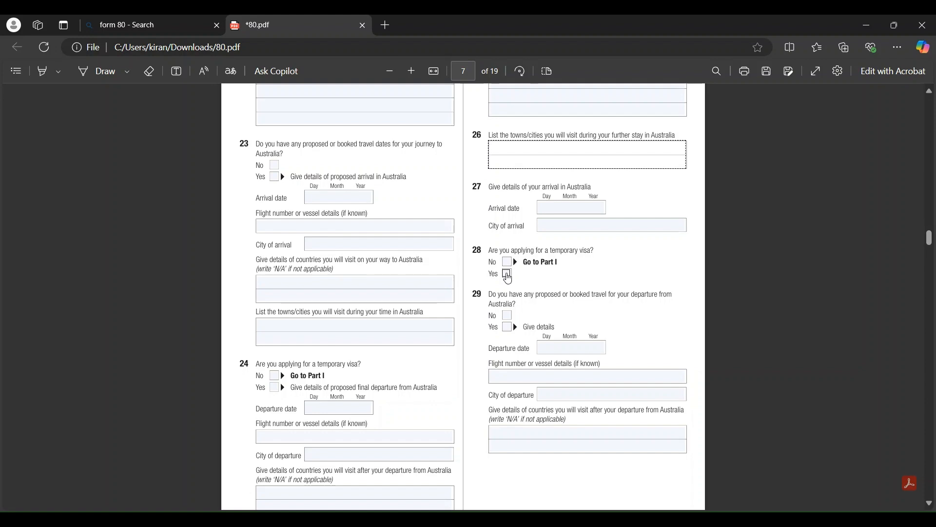
{"action": "left_click", "coordinate": [508, 278]}
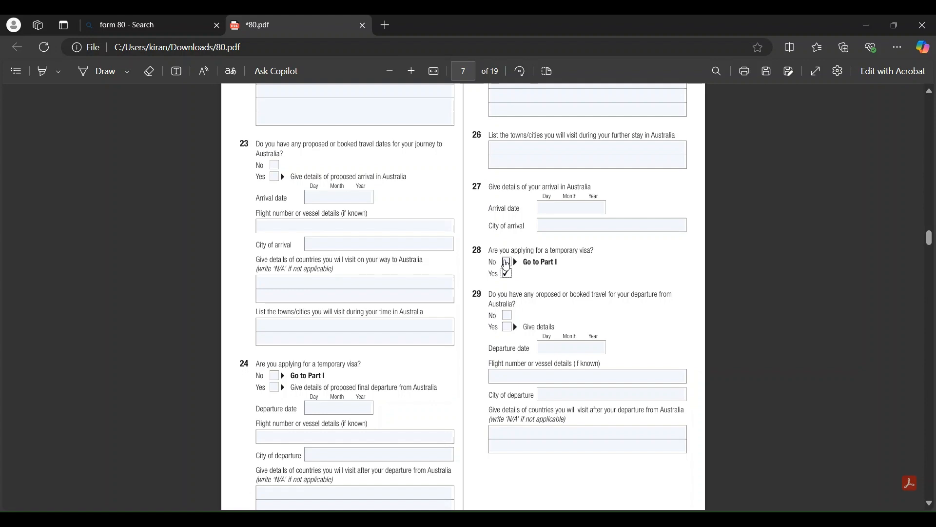
{"action": "left_click", "coordinate": [507, 265]}
{"action": "scroll", "coordinate": [577, 210], "scroll_direction": "down", "scroll_amount": 2}
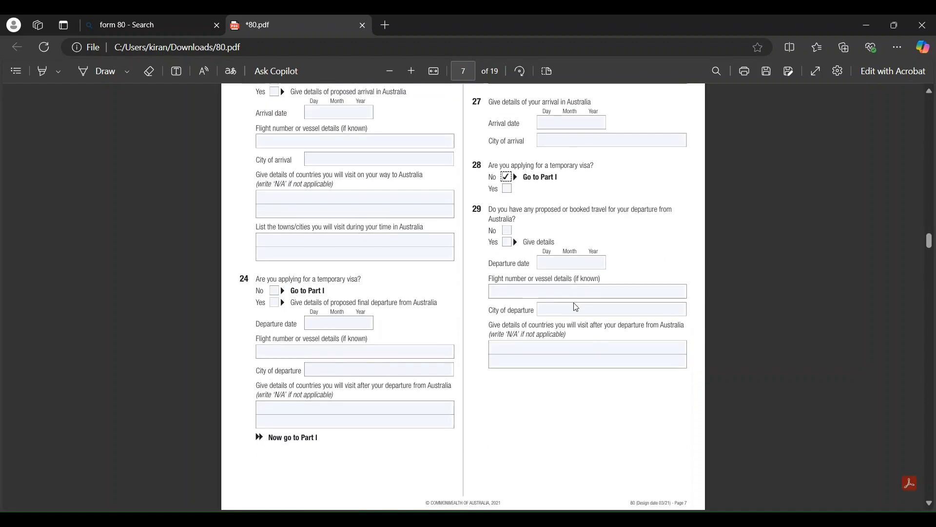
{"action": "scroll", "coordinate": [575, 307], "scroll_direction": "down", "scroll_amount": 8}
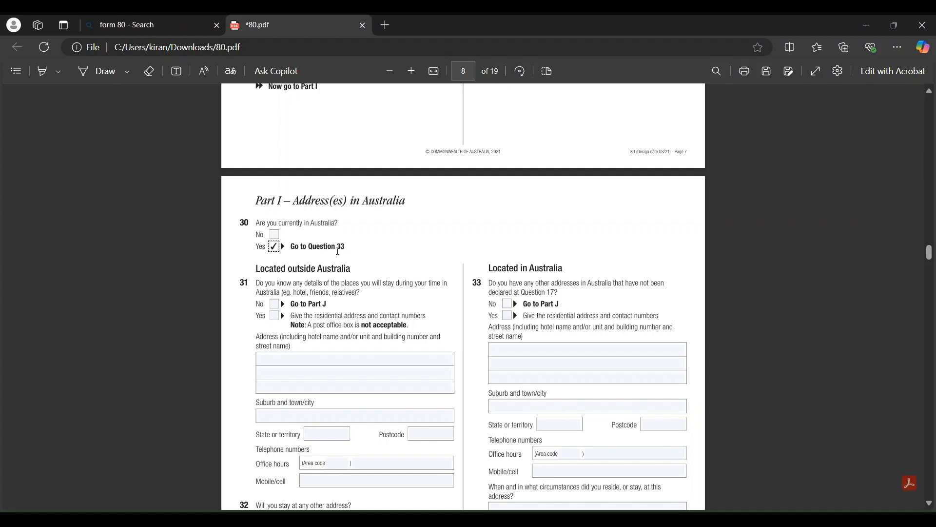
Tick No for question 33 on other Australian addresses, then scroll to Part J on page 9
{"action": "scroll", "coordinate": [397, 251], "scroll_direction": "down", "scroll_amount": 3}
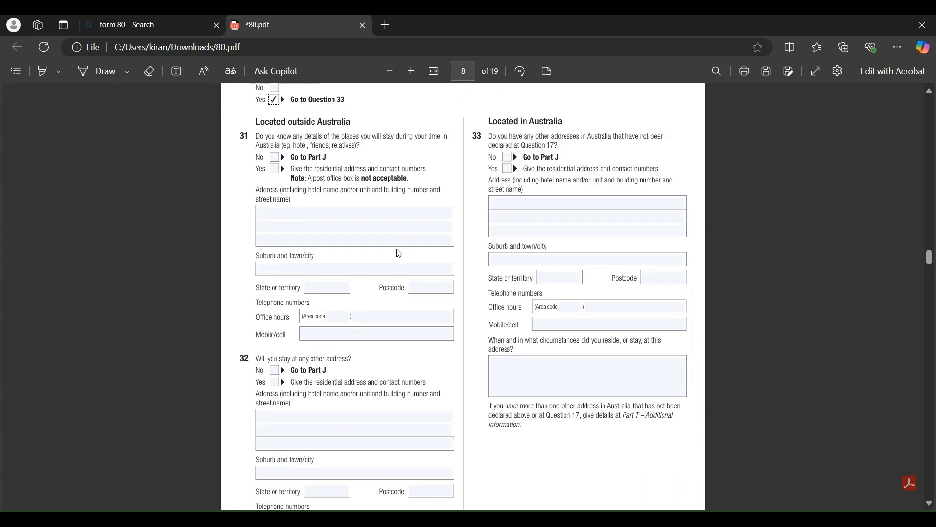
{"action": "scroll", "coordinate": [434, 235], "scroll_direction": "up", "scroll_amount": 1}
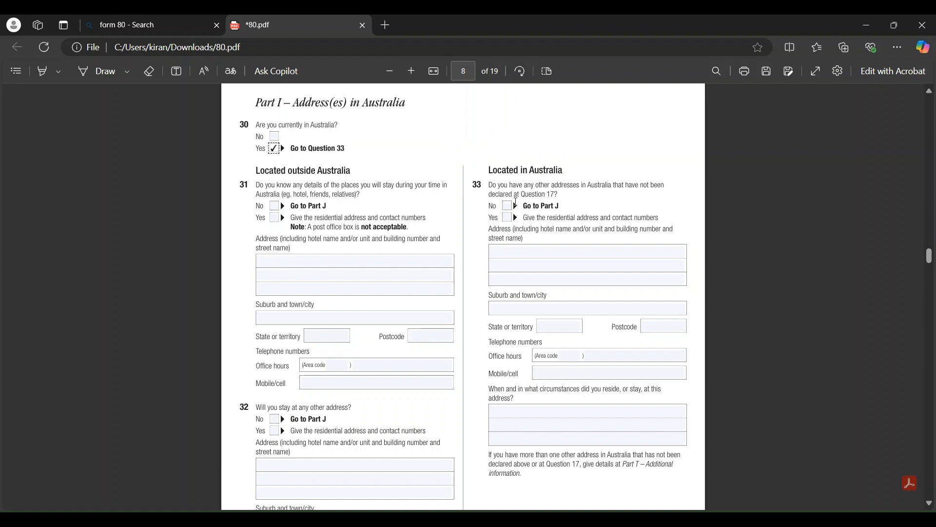
{"action": "left_click", "coordinate": [508, 206]}
{"action": "scroll", "coordinate": [524, 213], "scroll_direction": "down", "scroll_amount": 10}
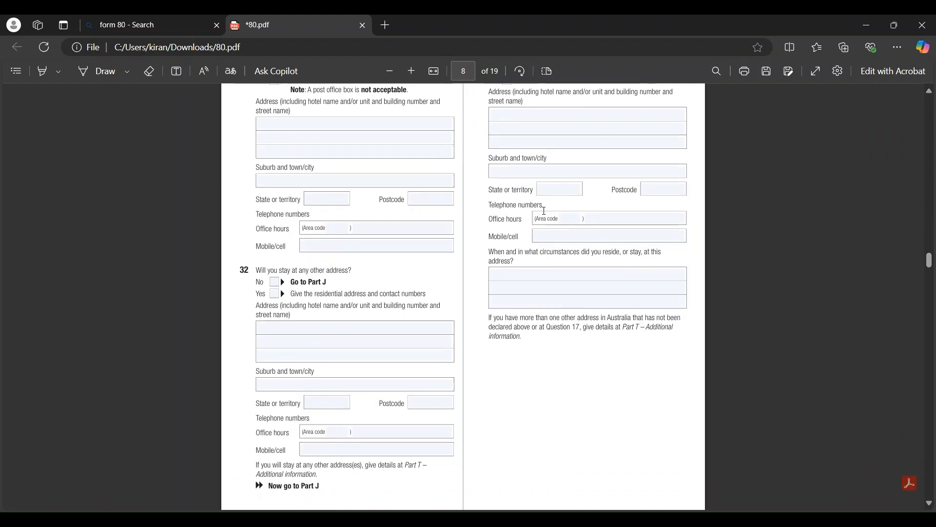
{"action": "scroll", "coordinate": [544, 211], "scroll_direction": "down", "scroll_amount": 4}
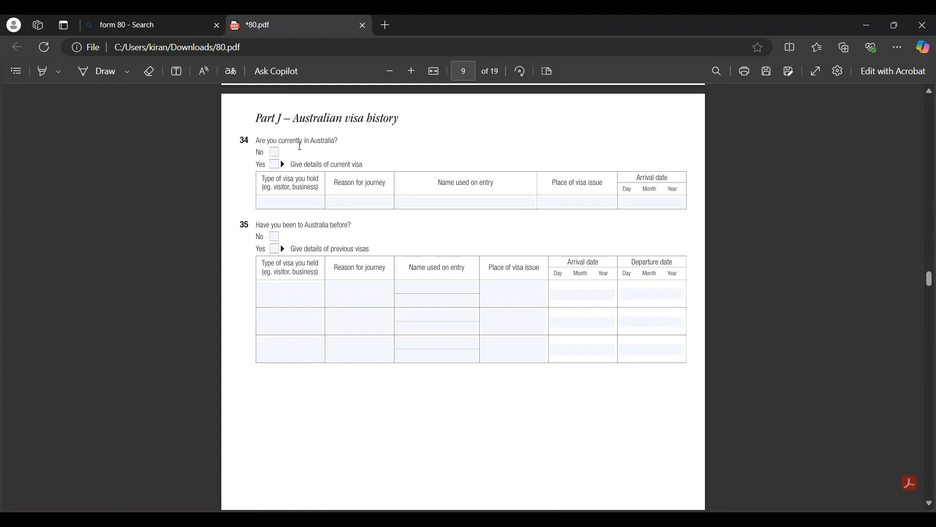
Tick Yes for question 34 and try each field in the current visa row
{"action": "left_click", "coordinate": [274, 164]}
{"action": "left_click", "coordinate": [282, 207]}
{"action": "left_click", "coordinate": [353, 202]}
{"action": "left_click", "coordinate": [428, 203]}
{"action": "left_click", "coordinate": [574, 206]}
{"action": "left_click", "coordinate": [626, 203]}
Enter TEMPORARY VISA, WORKING, the name used on entry and ONLINE in the current visa row
{"action": "left_click", "coordinate": [296, 201]}
{"action": "type", "text": "TEMPORAR"}
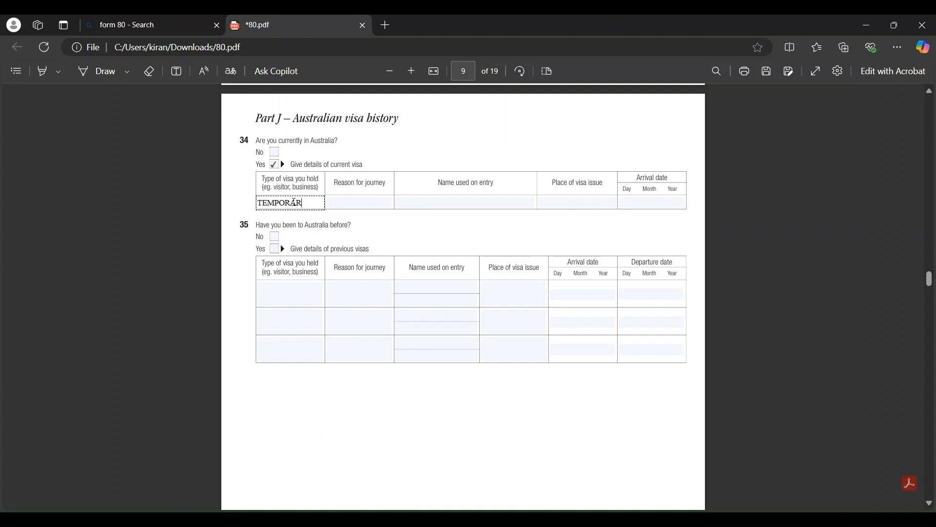
{"action": "type", "text": "Y VIS"}
{"action": "left_click", "coordinate": [356, 205]}
{"action": "type", "text": "WORKING"}
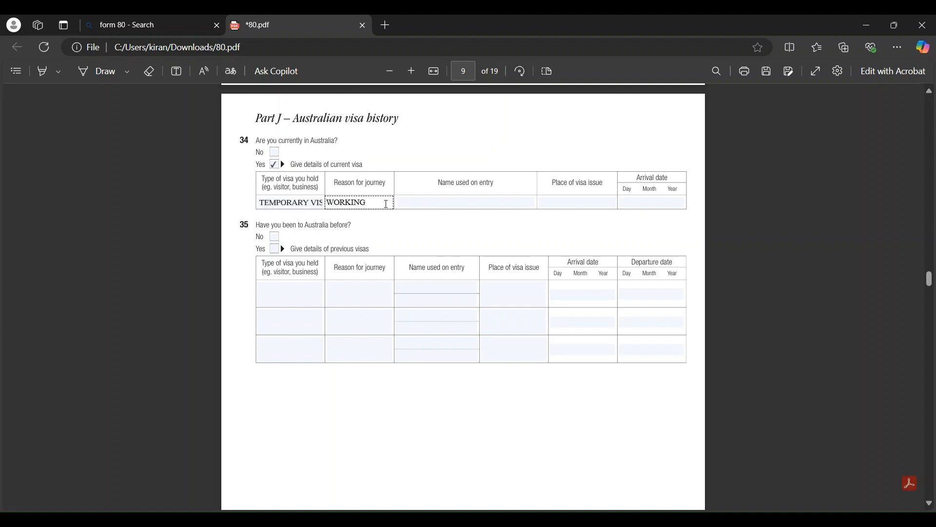
{"action": "left_click", "coordinate": [418, 202]}
{"action": "type", "text": "HSHSJ"}
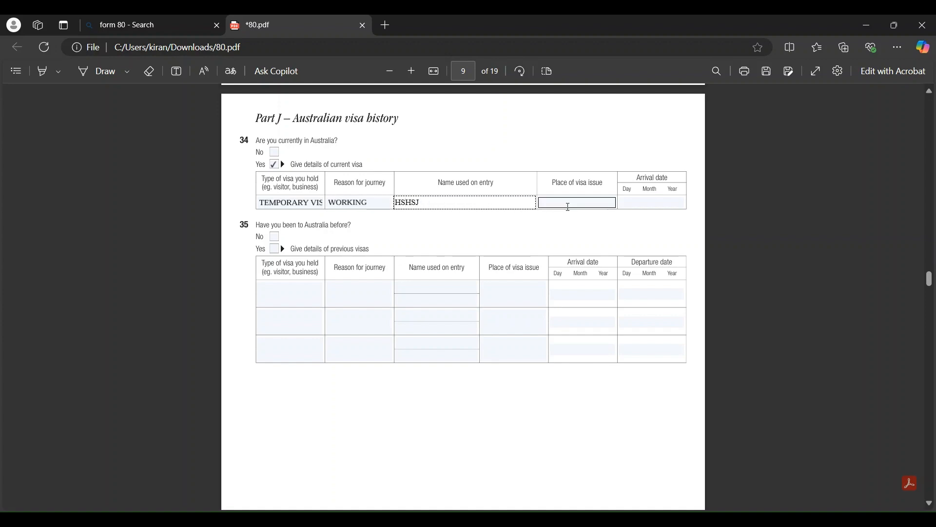
{"action": "left_click", "coordinate": [568, 207]}
{"action": "type", "text": "ONLINE"}
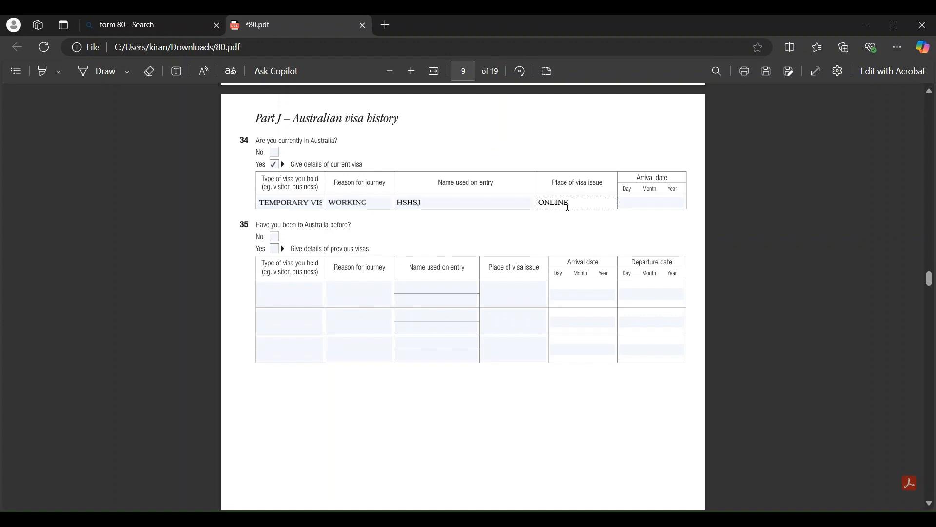
{"action": "left_click", "coordinate": [628, 204]}
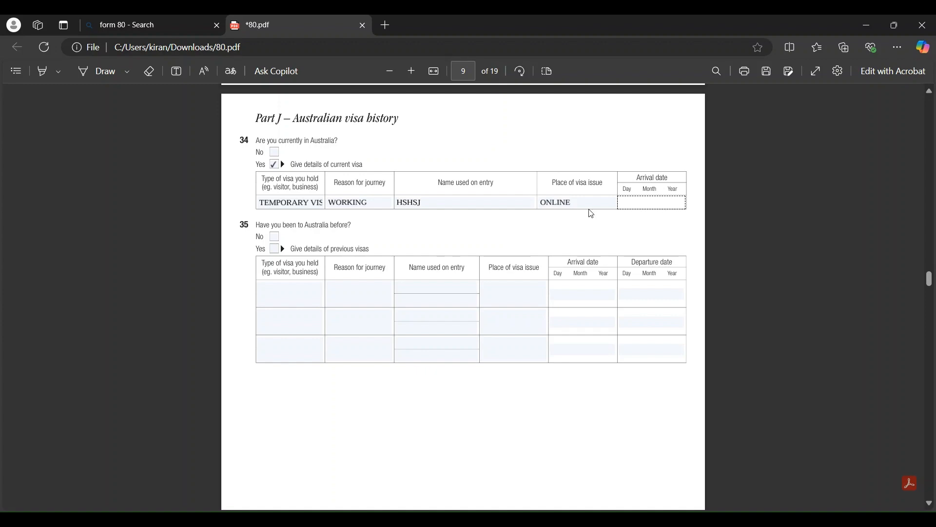
Answer question 35 Yes, listing STUDENT VISA, STUDY, the name used on entry and ONLINE
{"action": "scroll", "coordinate": [616, 213], "scroll_direction": "down", "scroll_amount": 1}
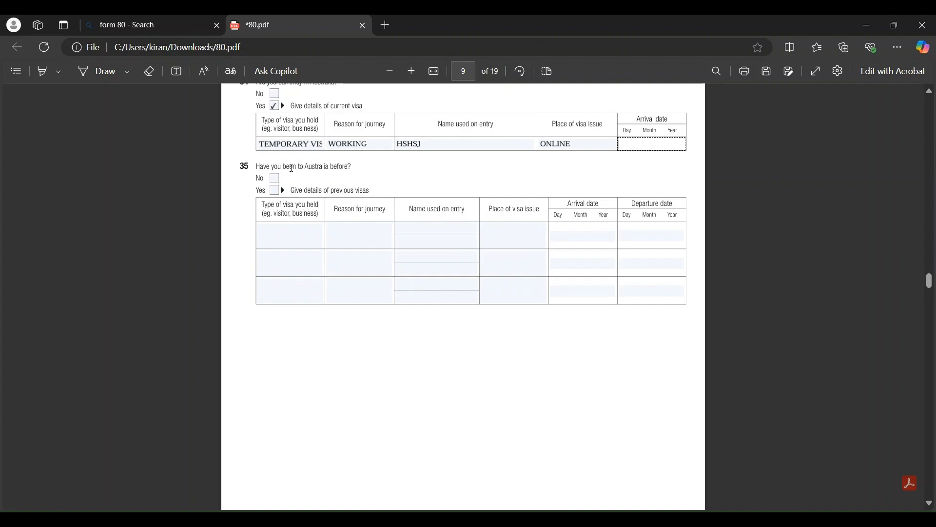
{"action": "left_click", "coordinate": [274, 190]}
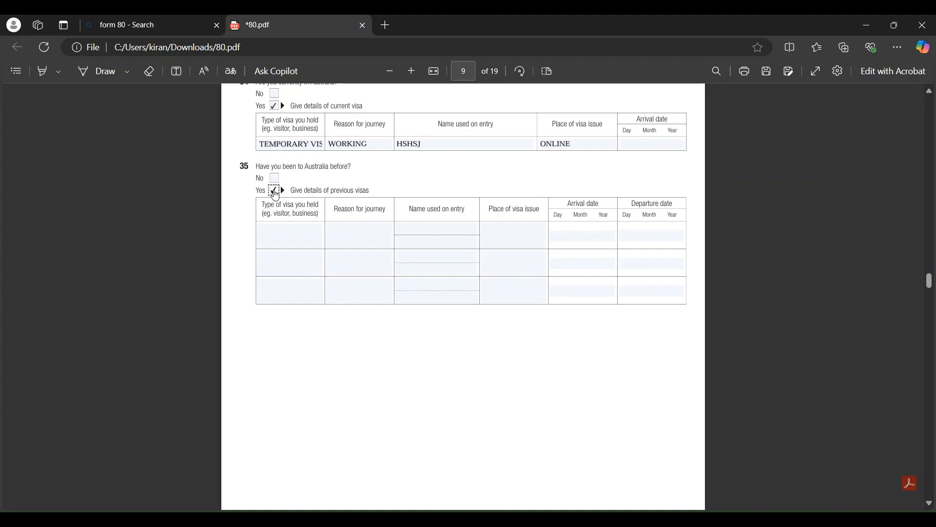
{"action": "left_click", "coordinate": [278, 233]}
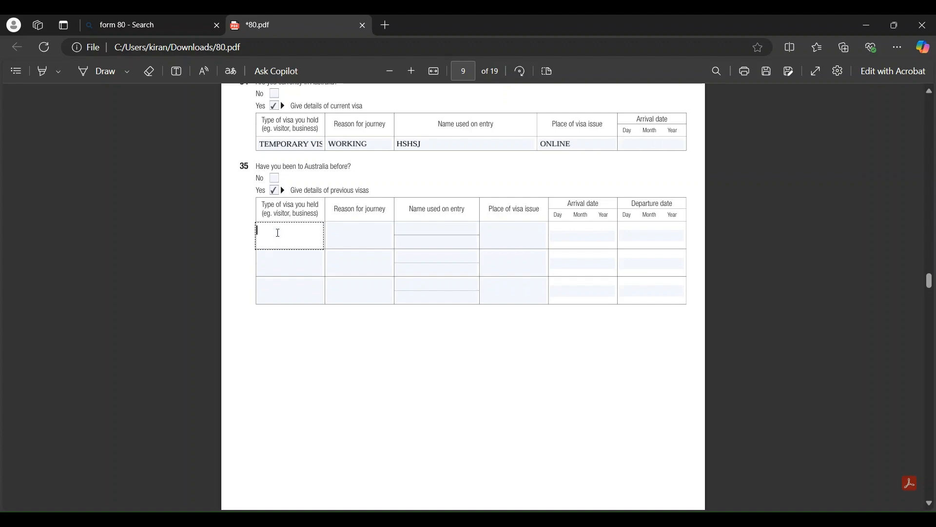
{"action": "type", "text": "STUDENT VISA"}
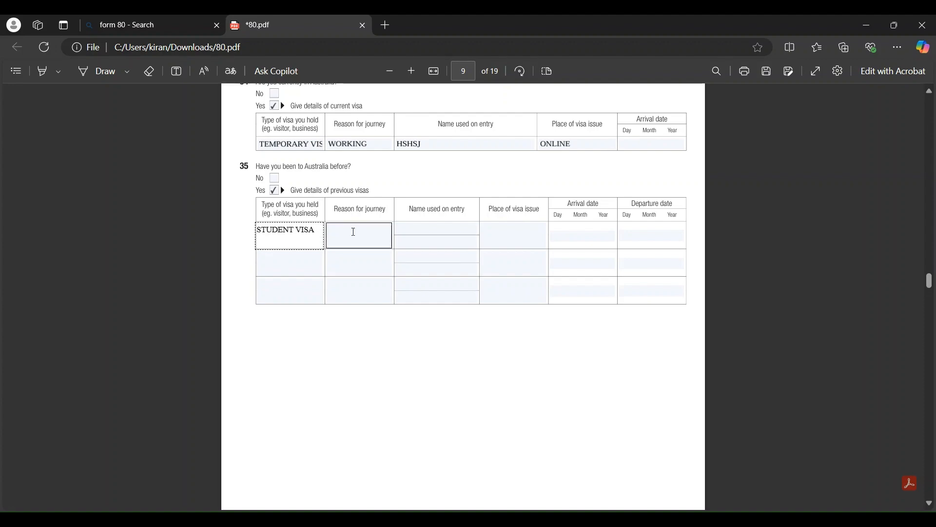
{"action": "left_click", "coordinate": [356, 232]}
{"action": "type", "text": "STUDY"}
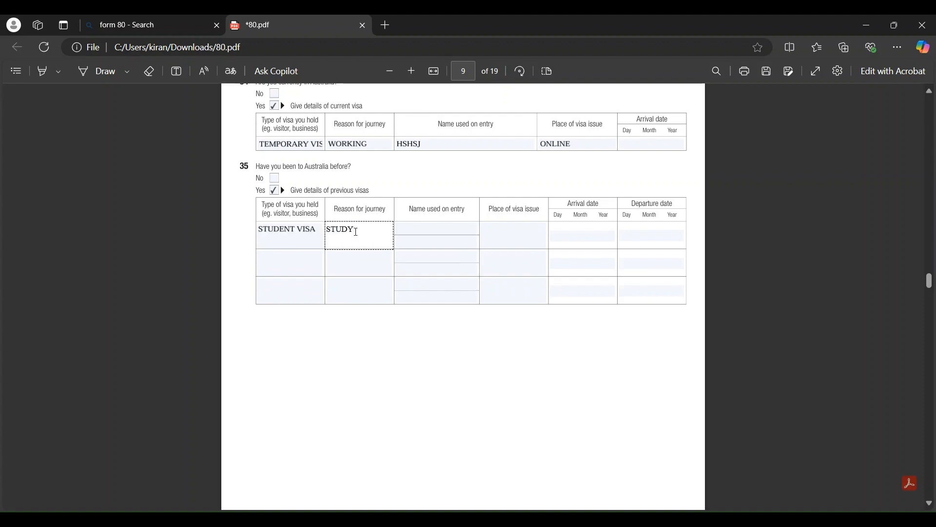
{"action": "left_click", "coordinate": [455, 233]}
{"action": "type", "text": "HDBWDHU"}
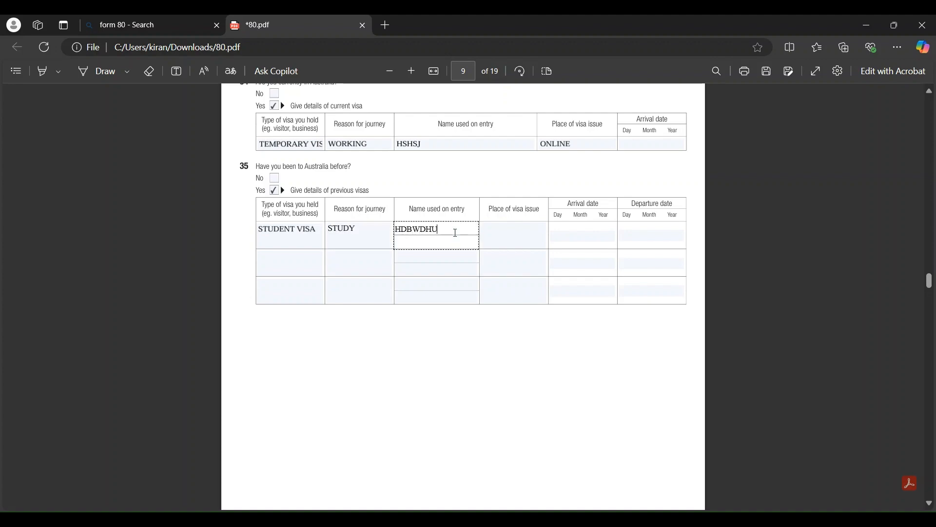
{"action": "left_click", "coordinate": [512, 235]}
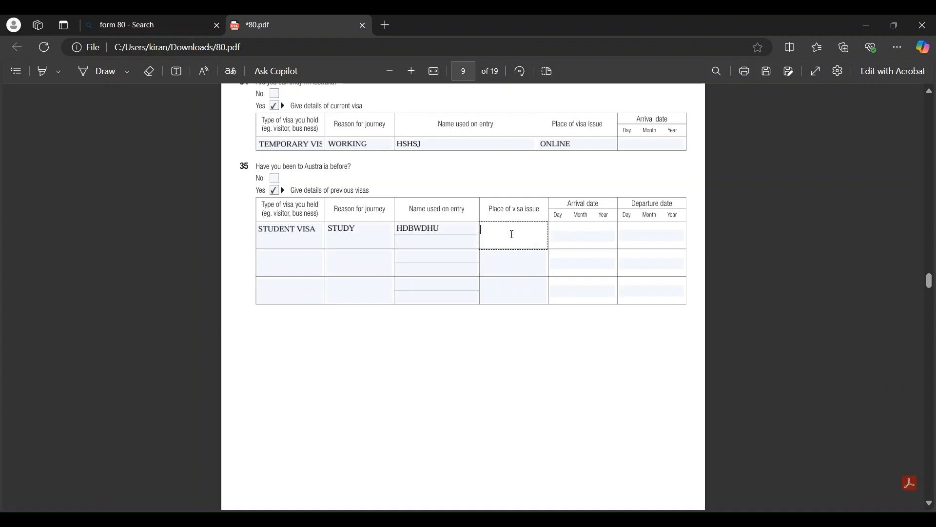
{"action": "type", "text": "ONLINE"}
Scroll through page 10's Part K character questions to Part L – Military service on page 11
{"action": "scroll", "coordinate": [571, 230], "scroll_direction": "down", "scroll_amount": 10}
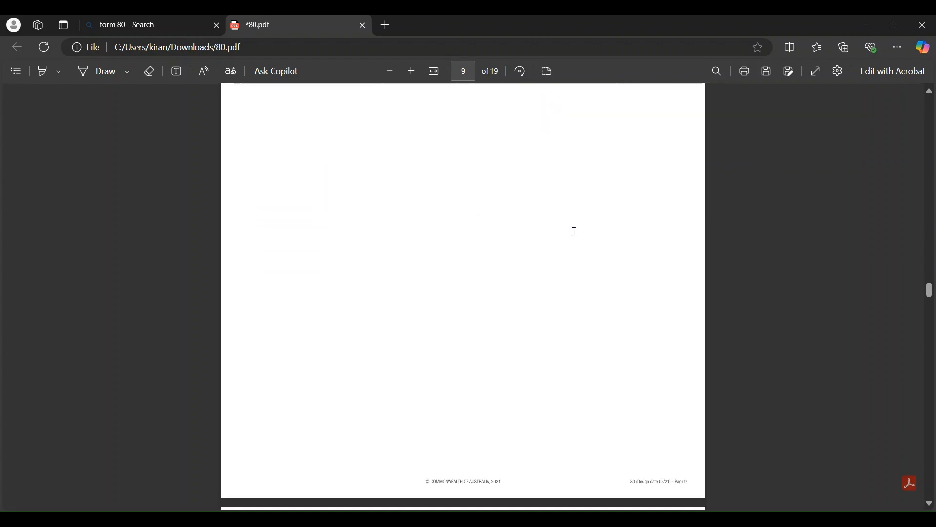
{"action": "scroll", "coordinate": [576, 236], "scroll_direction": "down", "scroll_amount": 4}
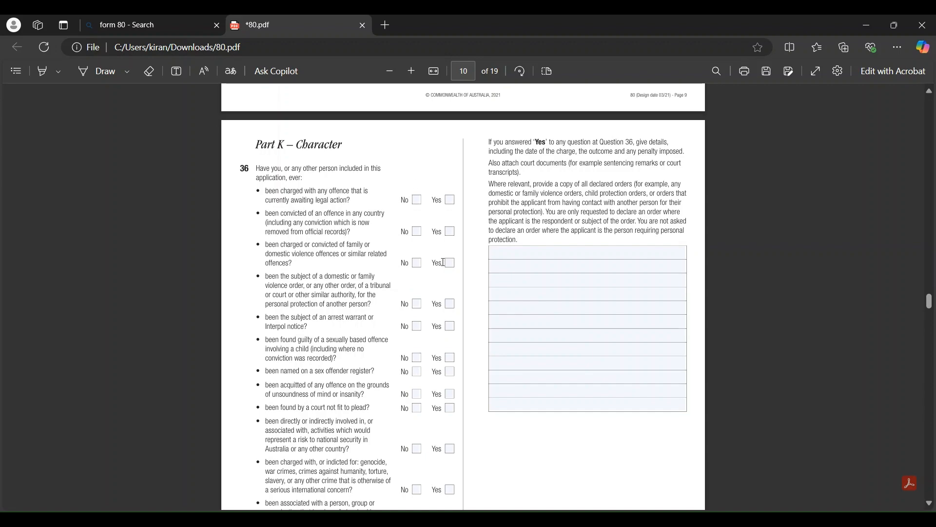
{"action": "scroll", "coordinate": [443, 262], "scroll_direction": "down", "scroll_amount": 3}
{"action": "scroll", "coordinate": [443, 262], "scroll_direction": "up", "scroll_amount": 2}
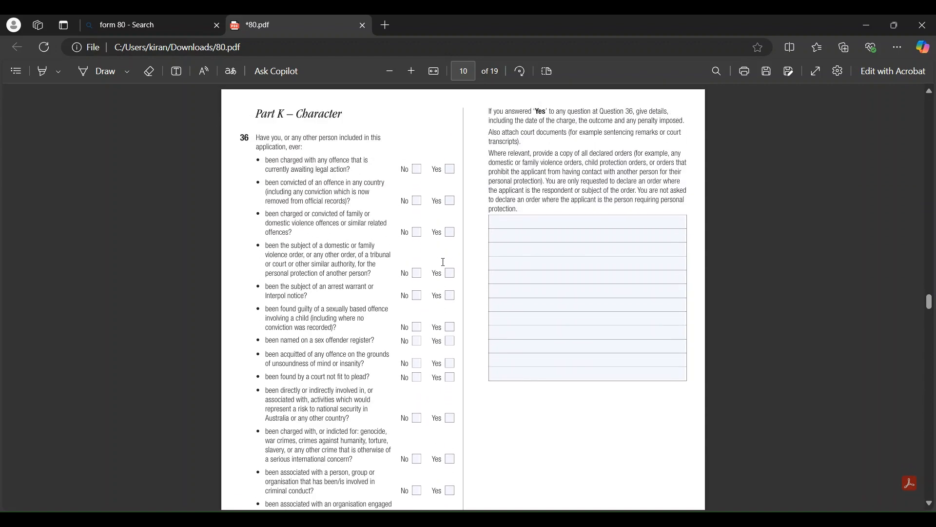
{"action": "scroll", "coordinate": [443, 262], "scroll_direction": "up", "scroll_amount": 1}
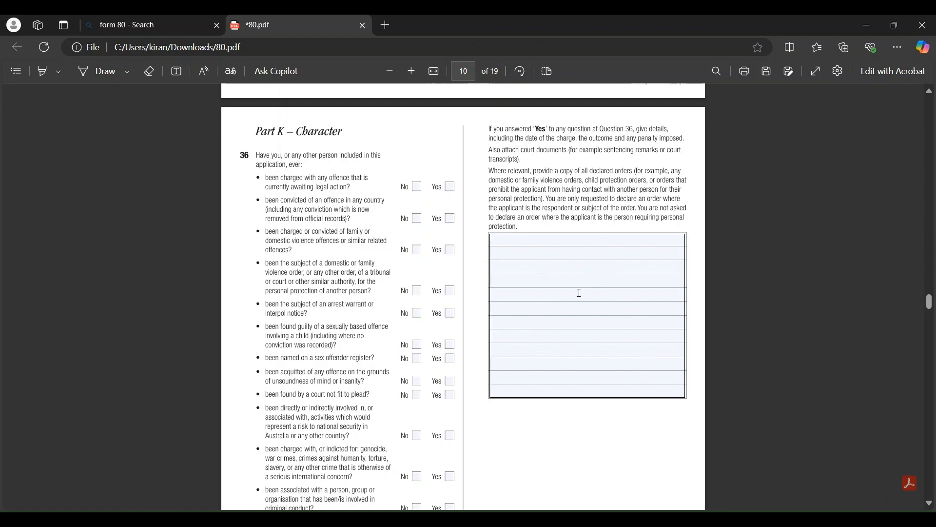
{"action": "scroll", "coordinate": [472, 302], "scroll_direction": "down", "scroll_amount": 6}
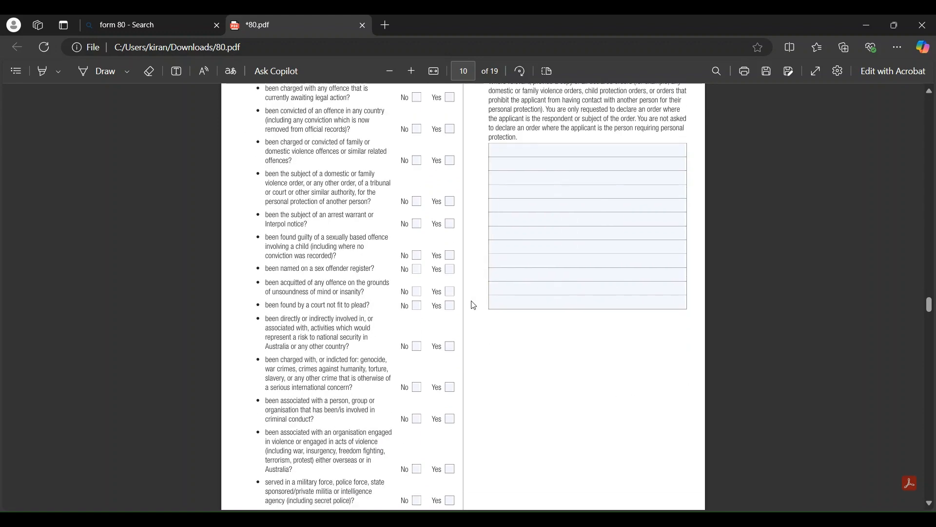
{"action": "scroll", "coordinate": [473, 304], "scroll_direction": "down", "scroll_amount": 7}
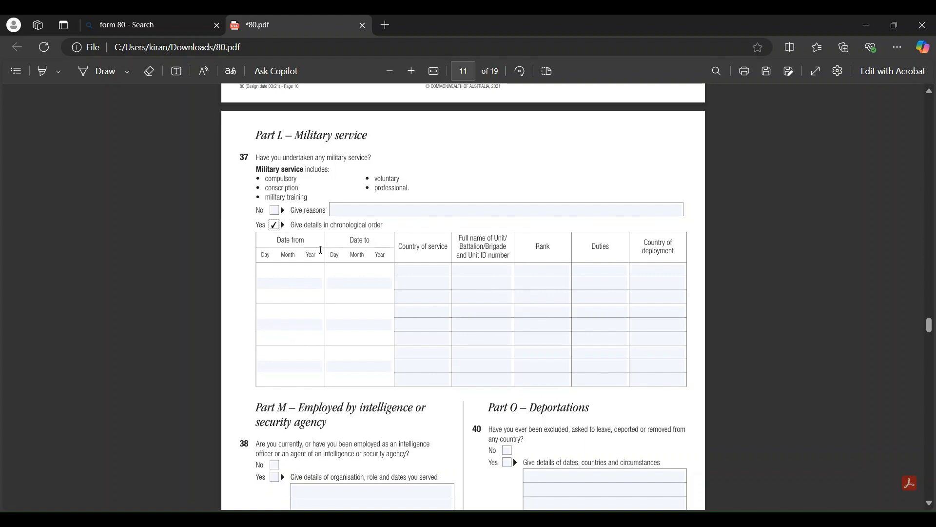
Tick No for question 37 on military service
{"action": "left_click", "coordinate": [274, 213]}
{"action": "scroll", "coordinate": [319, 274], "scroll_direction": "down", "scroll_amount": 3}
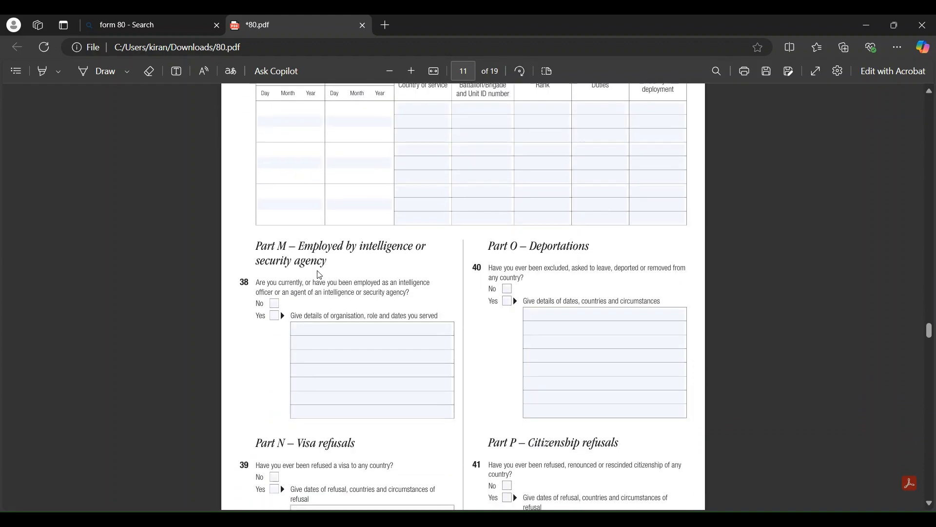
{"action": "scroll", "coordinate": [319, 274], "scroll_direction": "up", "scroll_amount": 1}
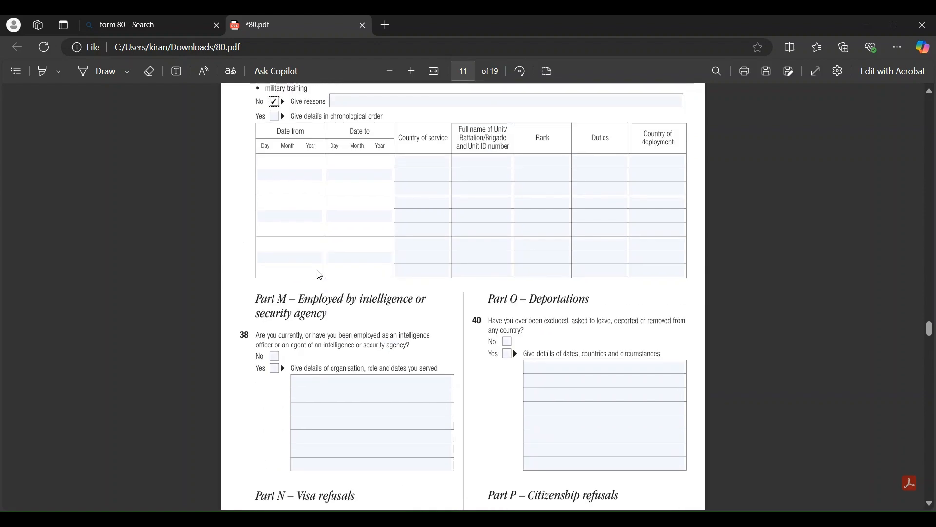
{"action": "scroll", "coordinate": [320, 275], "scroll_direction": "down", "scroll_amount": 4}
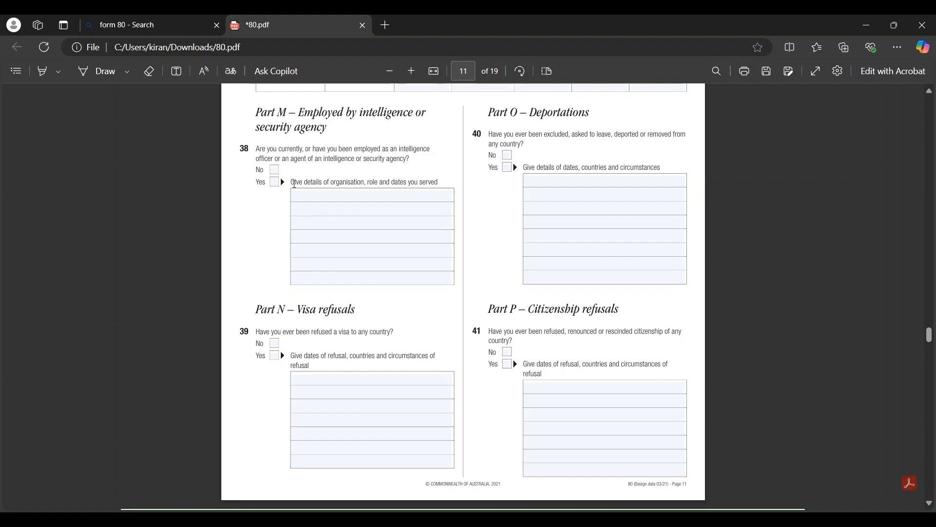
Tick No for question 38 on intelligence agency work and question 40 on deportations
{"action": "left_click", "coordinate": [357, 277]}
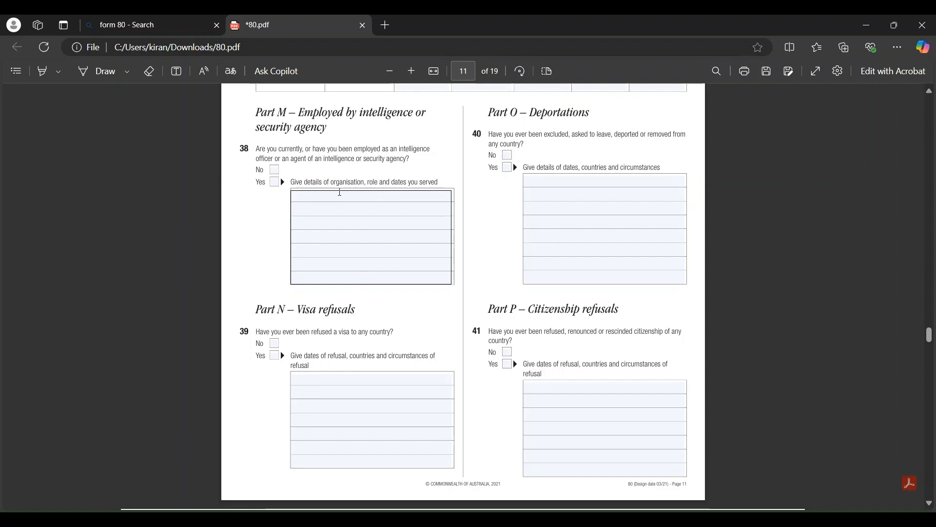
{"action": "left_click", "coordinate": [363, 188]}
{"action": "left_click", "coordinate": [424, 191]}
{"action": "left_click", "coordinate": [270, 173]}
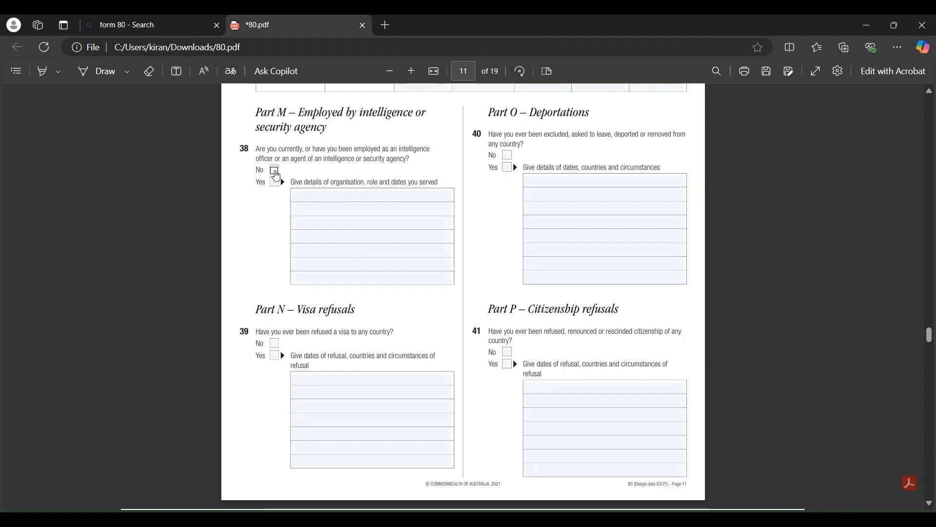
{"action": "left_click", "coordinate": [274, 171]}
{"action": "left_click", "coordinate": [508, 156]}
{"action": "scroll", "coordinate": [500, 221], "scroll_direction": "down", "scroll_amount": 3}
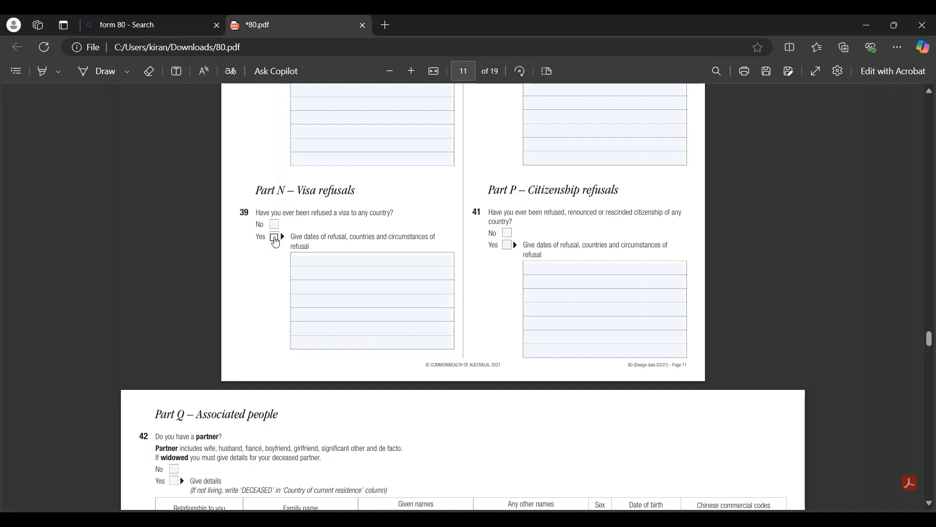
Leave question 39's details blank, tick No for question 41 and scroll to Part Q
{"action": "left_click", "coordinate": [323, 264]}
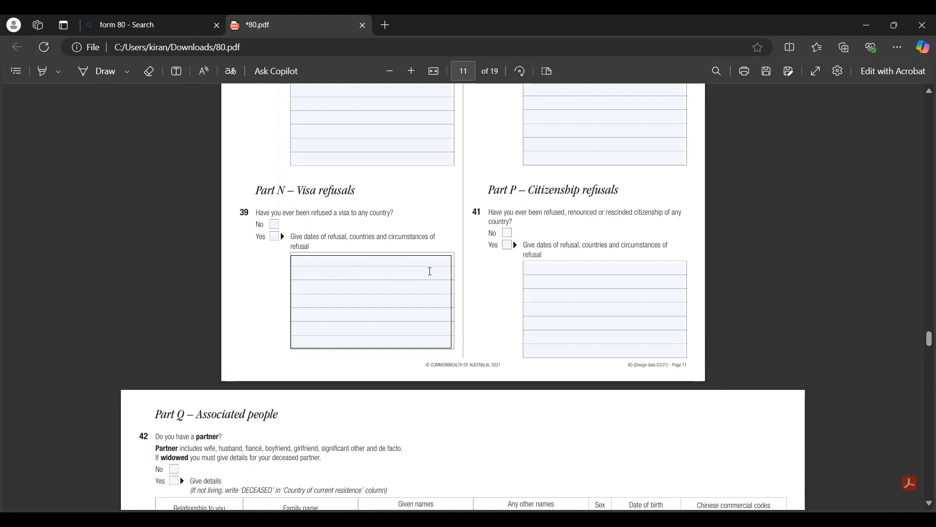
{"action": "left_click", "coordinate": [295, 252]}
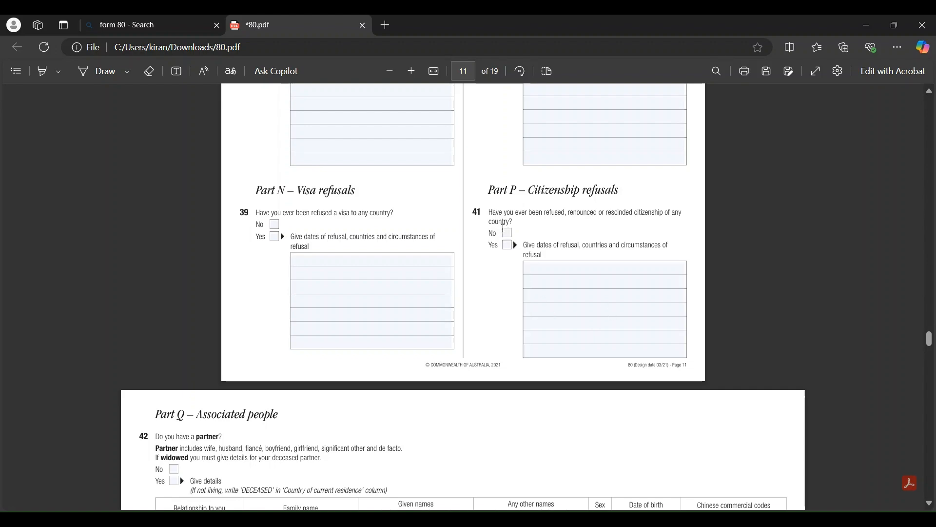
{"action": "left_click", "coordinate": [507, 233]}
{"action": "scroll", "coordinate": [508, 237], "scroll_direction": "down", "scroll_amount": 5}
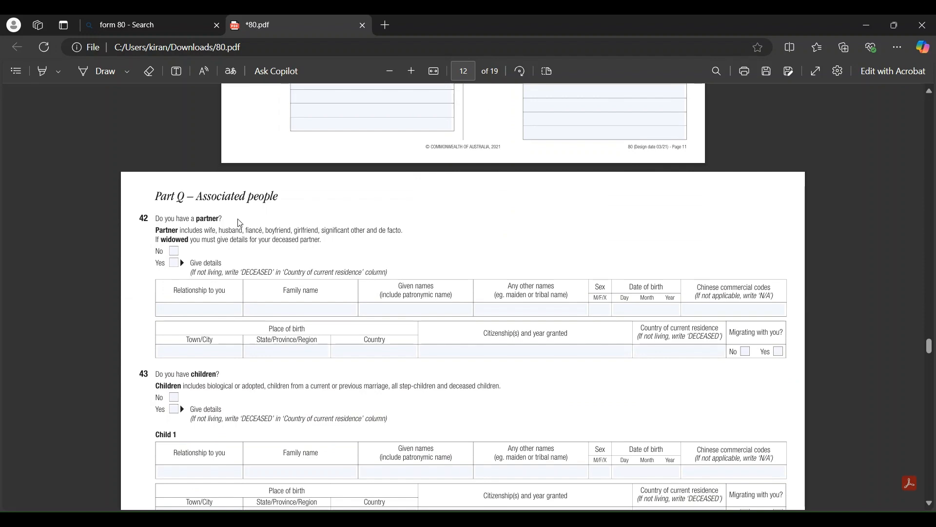
Answer Yes to question 42 and enter the partner as HUSBAND, with family name, given names and sex M
{"action": "left_click", "coordinate": [173, 265]}
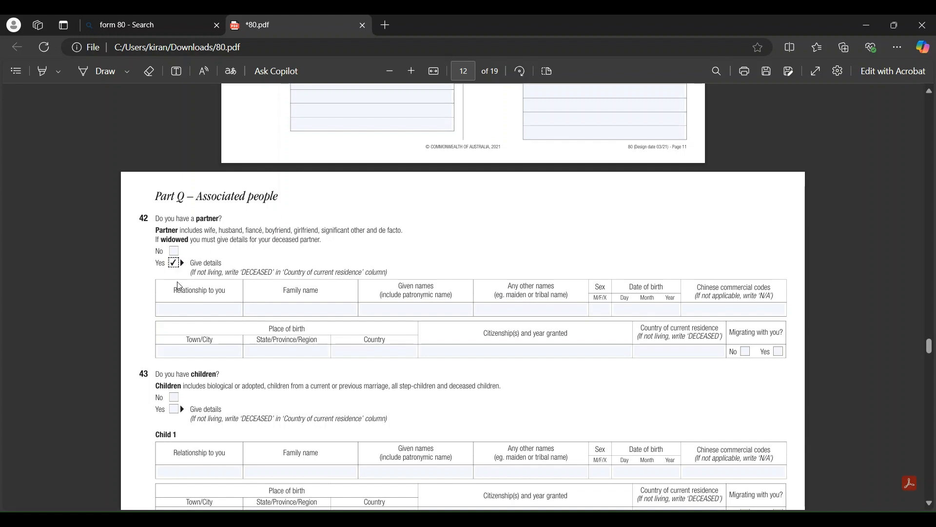
{"action": "left_click", "coordinate": [183, 311]}
{"action": "type", "text": "HUS"}
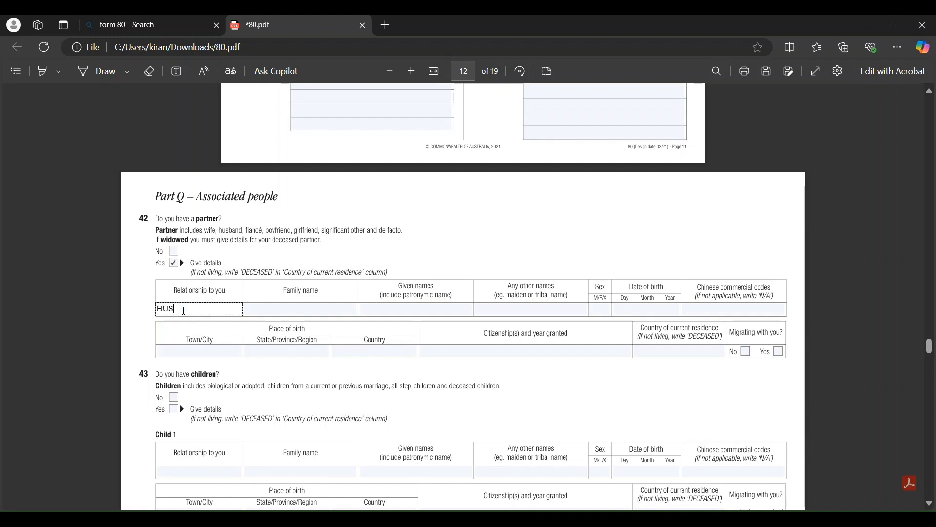
{"action": "type", "text": "BAND"}
{"action": "left_click", "coordinate": [302, 311]}
{"action": "type", "text": "SDDDF"}
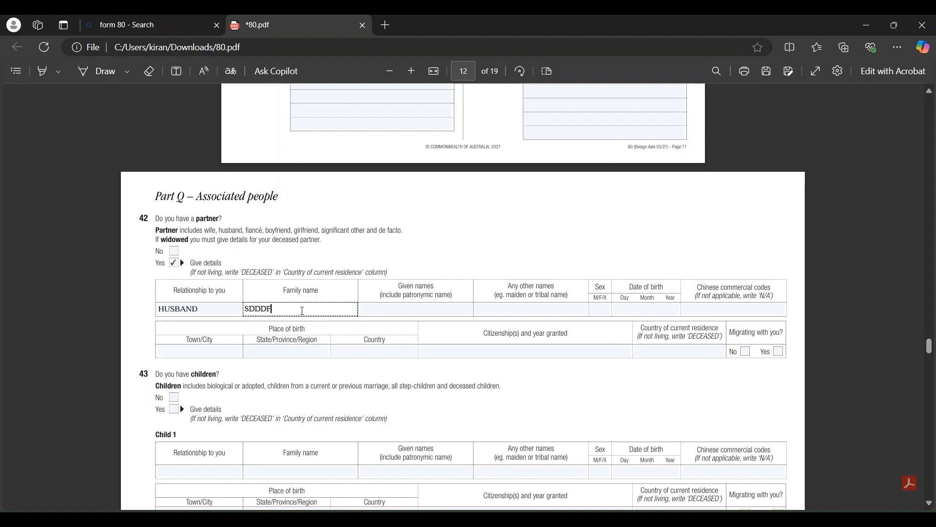
{"action": "left_click", "coordinate": [399, 311]}
{"action": "type", "text": "DDEF"}
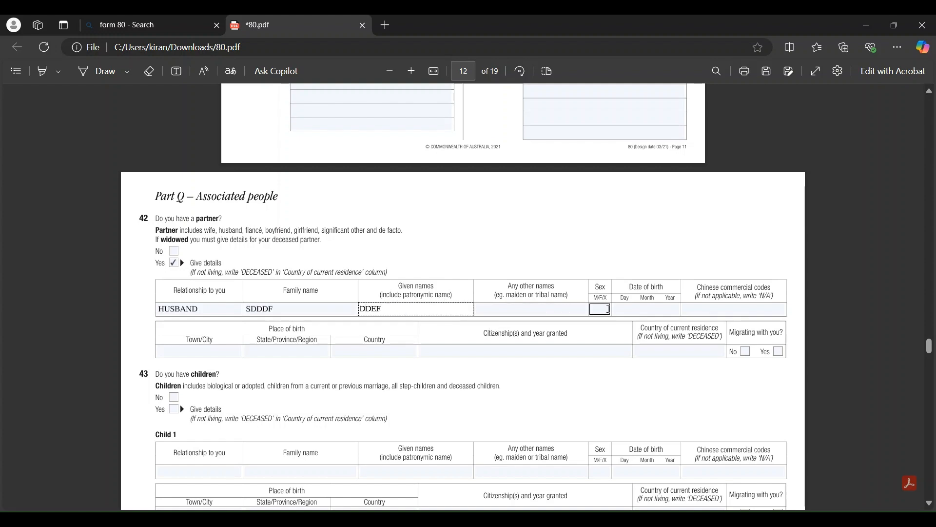
{"action": "left_click", "coordinate": [609, 309]}
{"action": "type", "text": "M"}
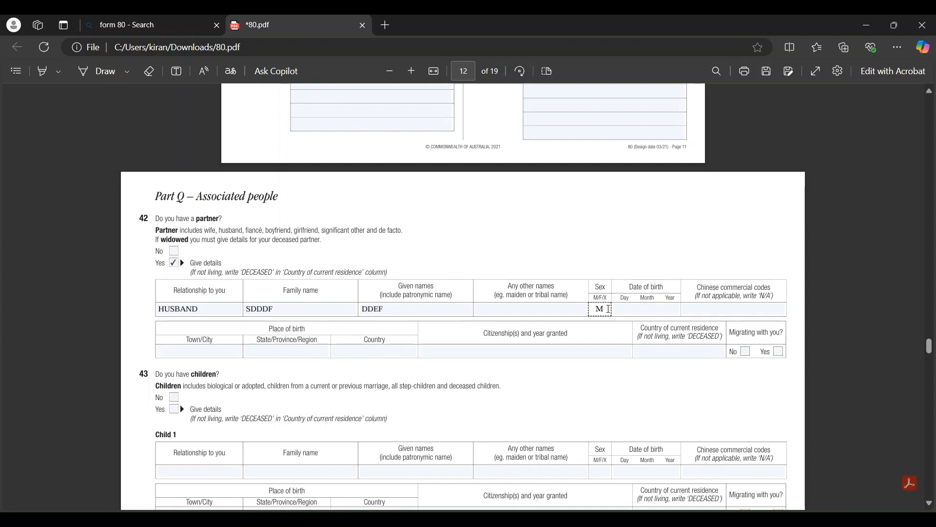
Enter the partner's codes as N/A, citizenship INDIA/, residence AUSTRALIA (typo corrected), and mark migrating Yes
{"action": "left_click", "coordinate": [625, 309]}
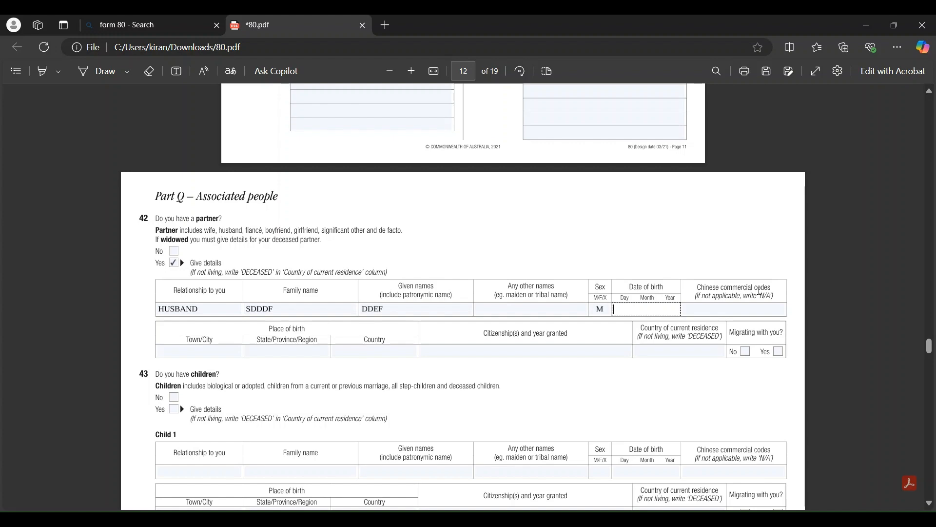
{"action": "left_click", "coordinate": [715, 313]}
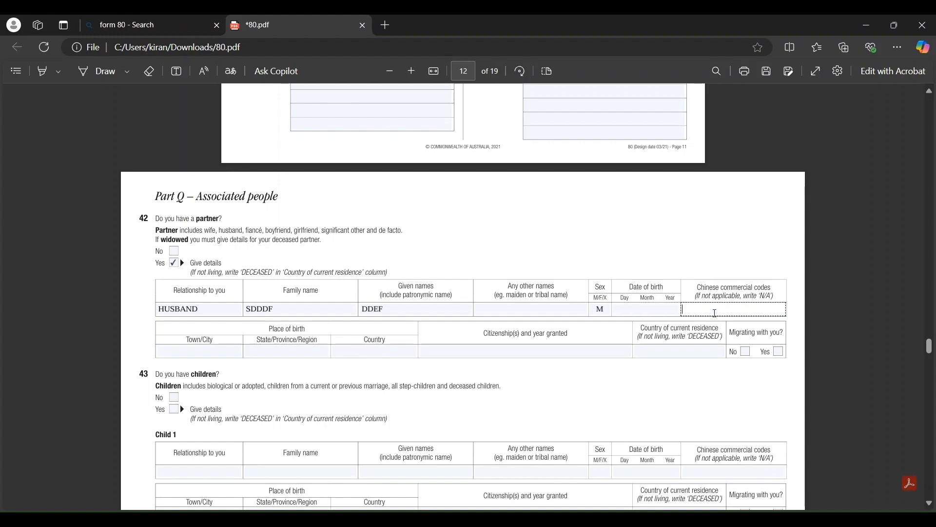
{"action": "type", "text": "N/A"}
{"action": "scroll", "coordinate": [547, 337], "scroll_direction": "down", "scroll_amount": 1}
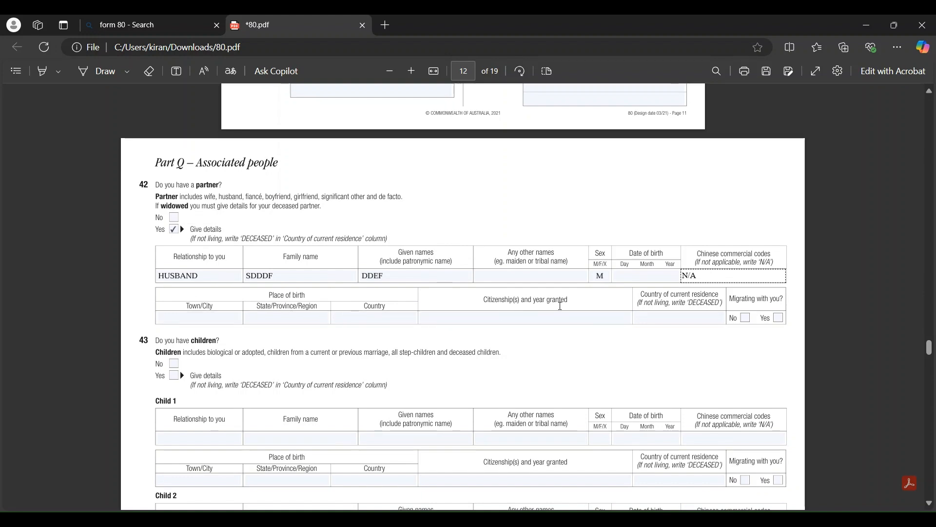
{"action": "left_click", "coordinate": [471, 317]}
{"action": "type", "text": "I"}
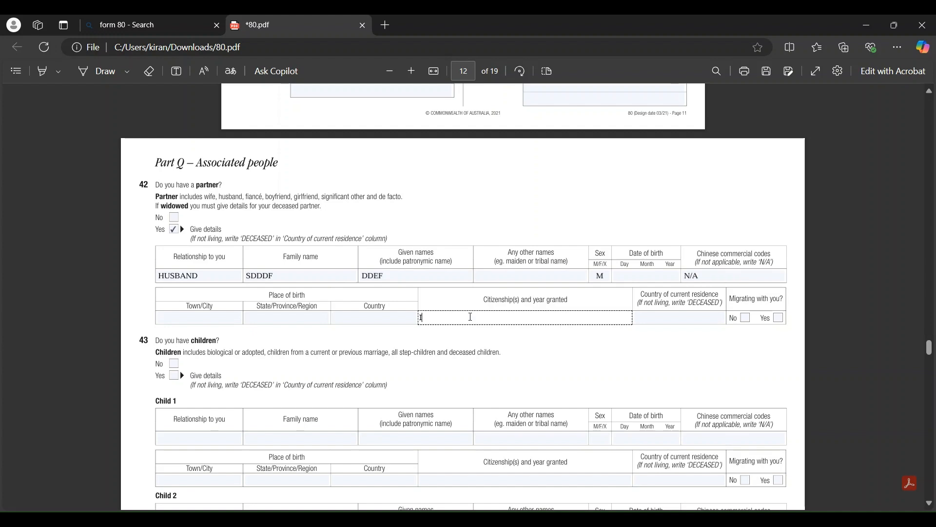
{"action": "type", "text": "NDIA/"}
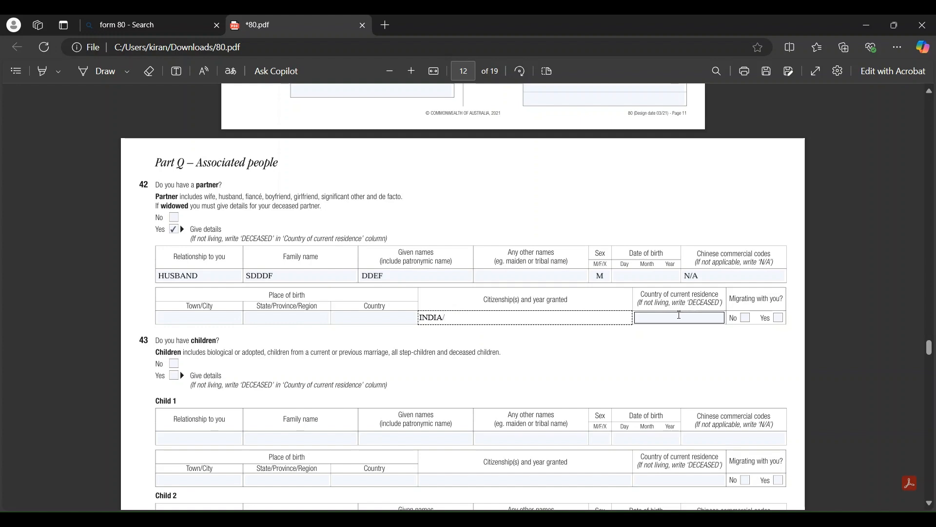
{"action": "left_click", "coordinate": [661, 320]}
{"action": "type", "text": "AUSYRALIA"}
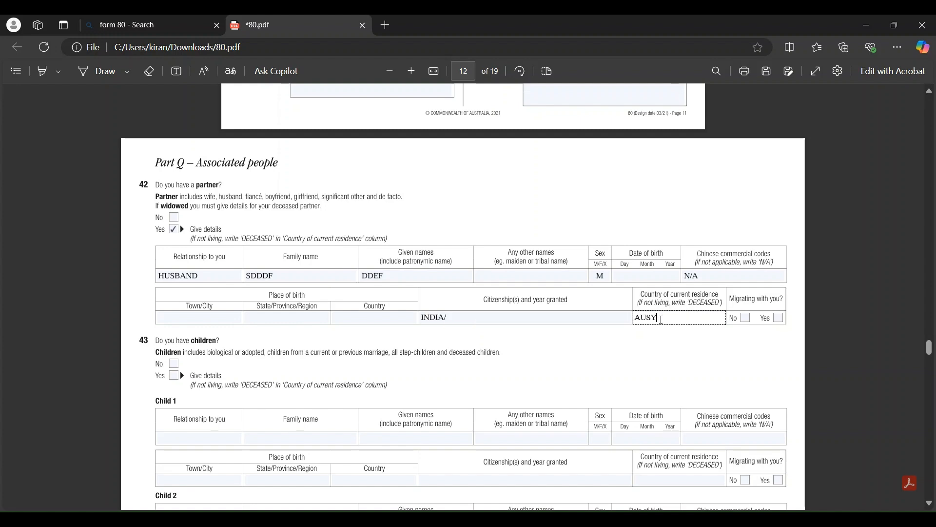
{"action": "key", "text": "BackSpace"}
{"action": "key", "text": "BackSpace"}
{"action": "key", "text": "BackSpace"}
{"action": "key", "text": "BackSpace"}
{"action": "key", "text": "BackSpace"}
{"action": "key", "text": "BackSpace"}
{"action": "type", "text": "TRALIA"}
{"action": "left_click", "coordinate": [778, 318]}
{"action": "scroll", "coordinate": [623, 351], "scroll_direction": "down", "scroll_amount": 3}
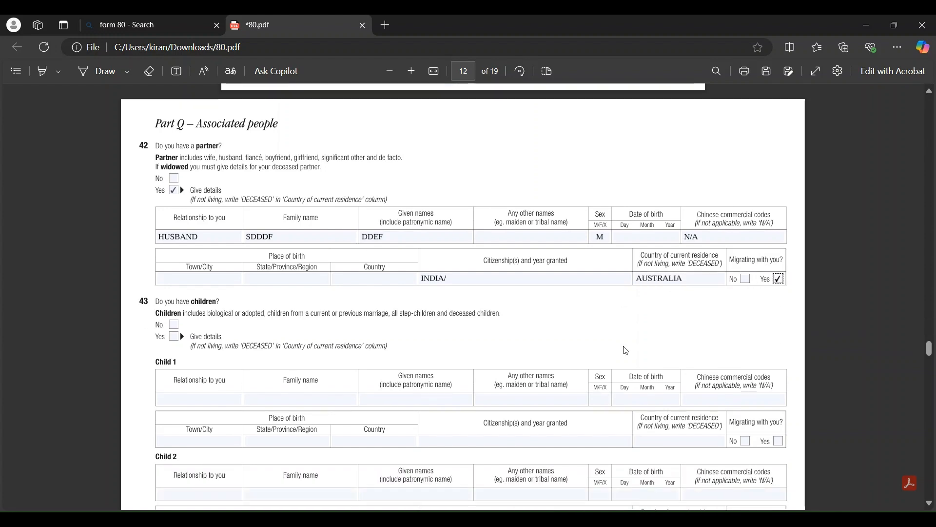
{"action": "left_click", "coordinate": [170, 200]}
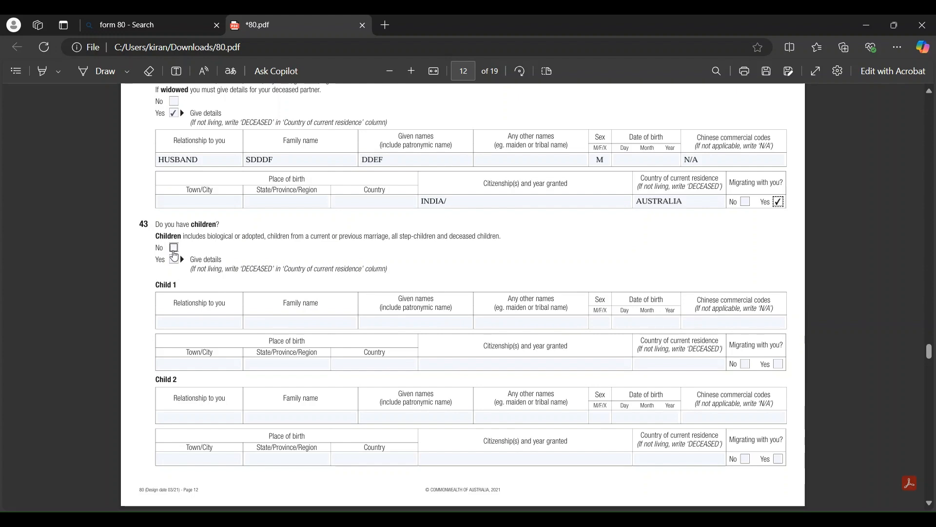
Answer Yes to the children question and enter Child 1 as DAUGHTER, with both names and sex F
{"action": "left_click", "coordinate": [174, 248]}
{"action": "left_click", "coordinate": [174, 260]}
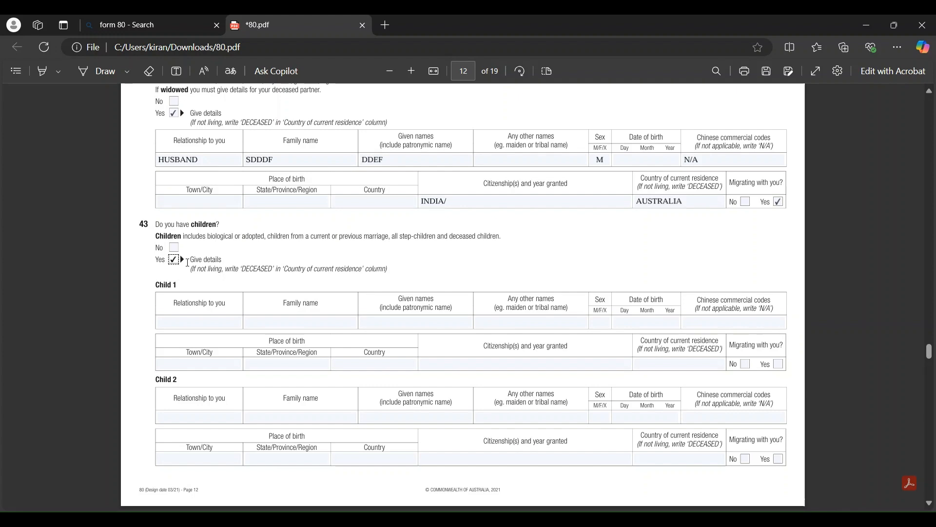
{"action": "left_click", "coordinate": [160, 323]}
{"action": "type", "text": "DAUGHTER"}
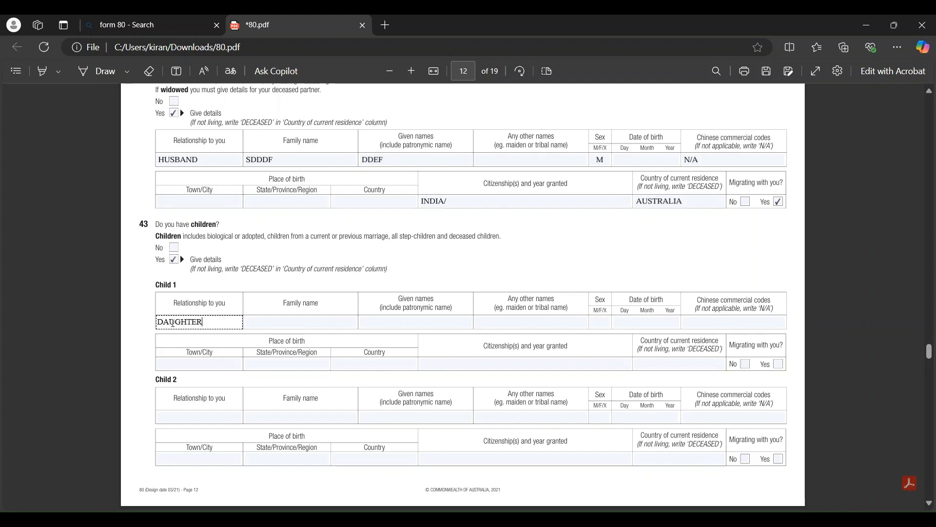
{"action": "left_click", "coordinate": [313, 322]}
{"action": "type", "text": "DD"}
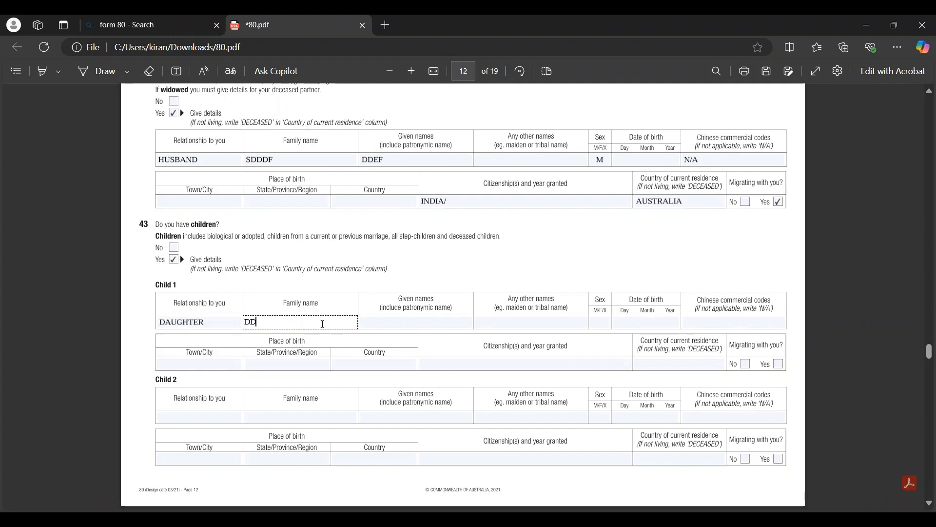
{"action": "left_click", "coordinate": [398, 324]}
{"action": "type", "text": "DD"}
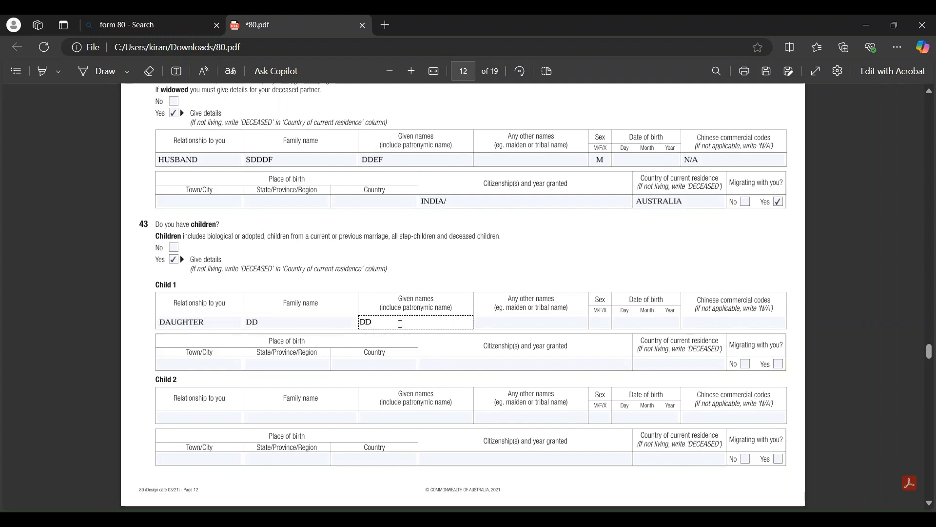
{"action": "left_click", "coordinate": [601, 322]}
{"action": "type", "text": "F"}
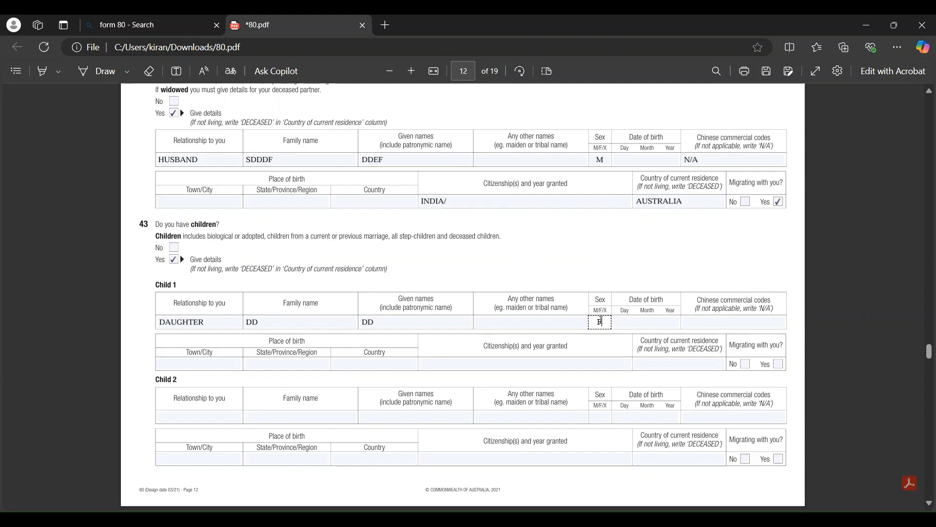
Enter Child 1's codes as N/A, citizenship INDIA, residence AUSTRALIA, and mark migrating Yes
{"action": "left_click", "coordinate": [635, 322]}
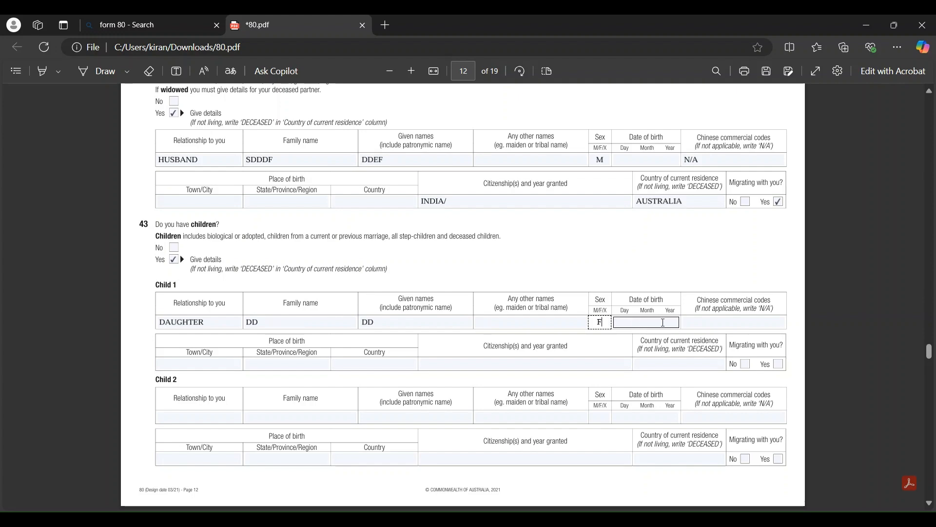
{"action": "left_click", "coordinate": [712, 322]}
{"action": "type", "text": "N/A"}
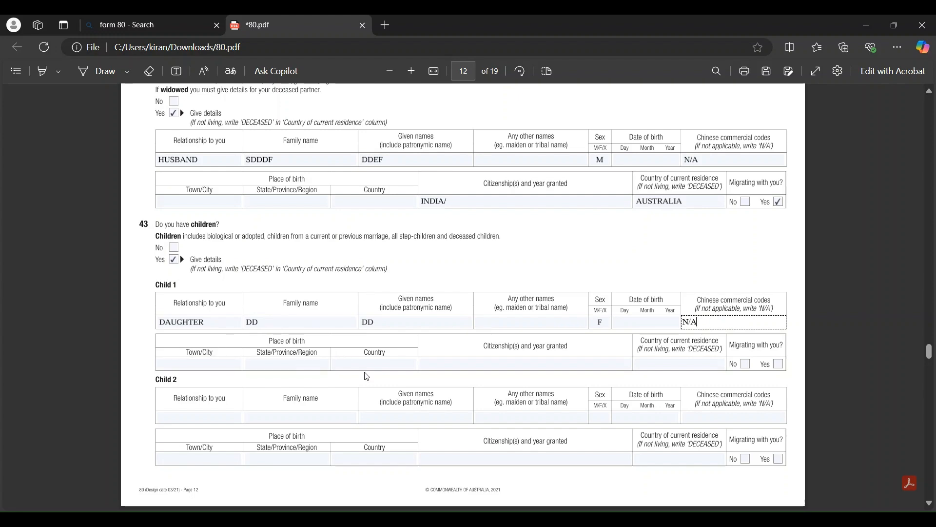
{"action": "left_click", "coordinate": [512, 364]}
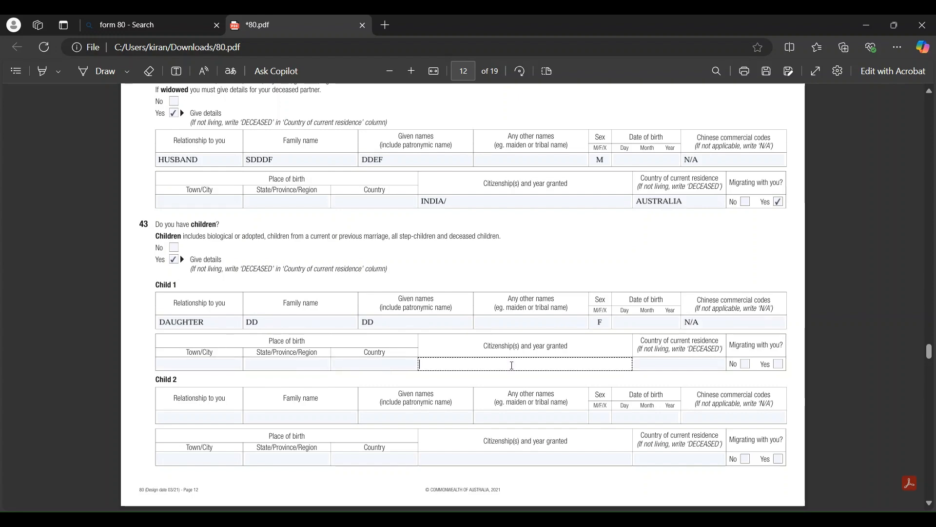
{"action": "type", "text": "INDIA/"}
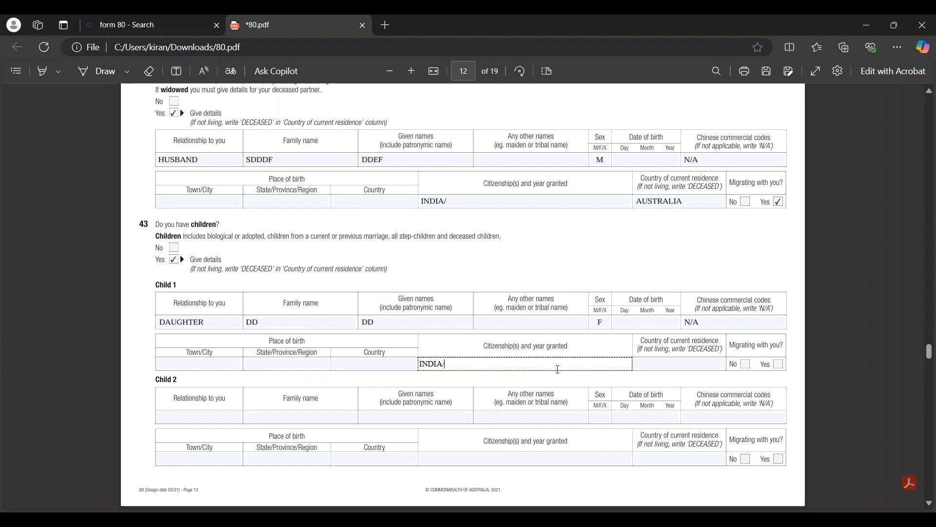
{"action": "left_click", "coordinate": [655, 364]}
{"action": "type", "text": "AUST"}
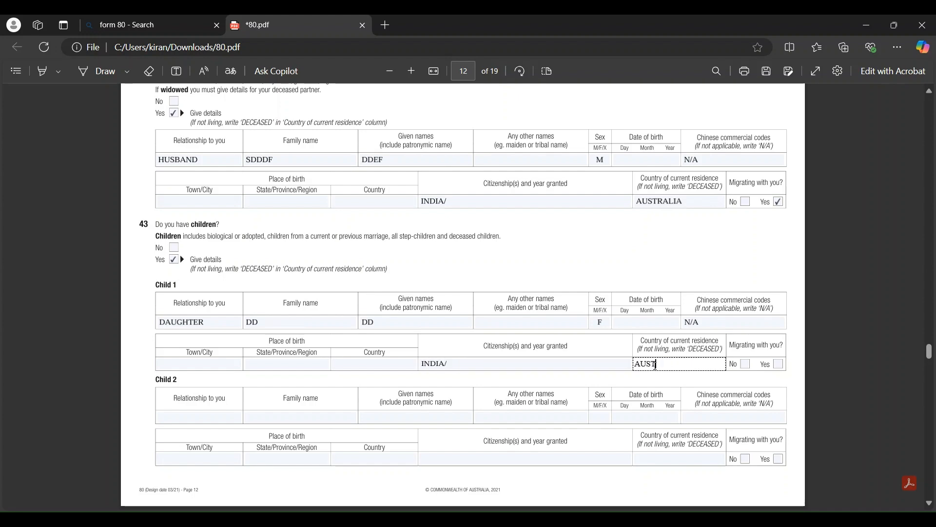
{"action": "type", "text": "RALIA"}
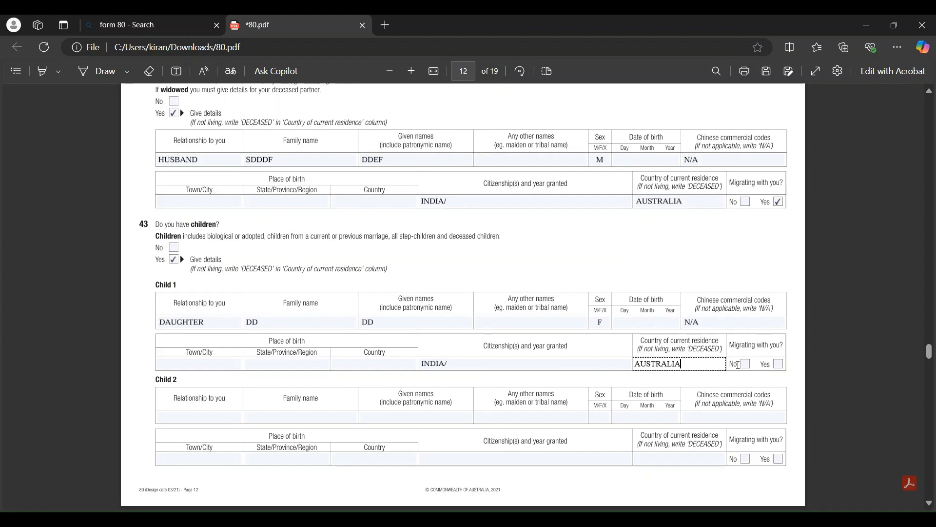
{"action": "left_click", "coordinate": [778, 364]}
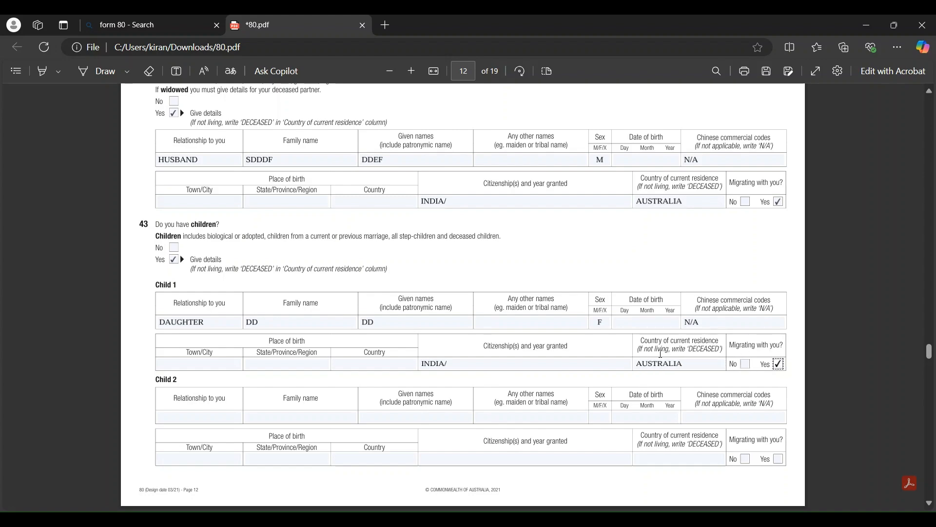
Tick Yes for question 44 on parents, select Parent 1's Relationship field, then continue to question 45
{"action": "scroll", "coordinate": [657, 357], "scroll_direction": "down", "scroll_amount": 2}
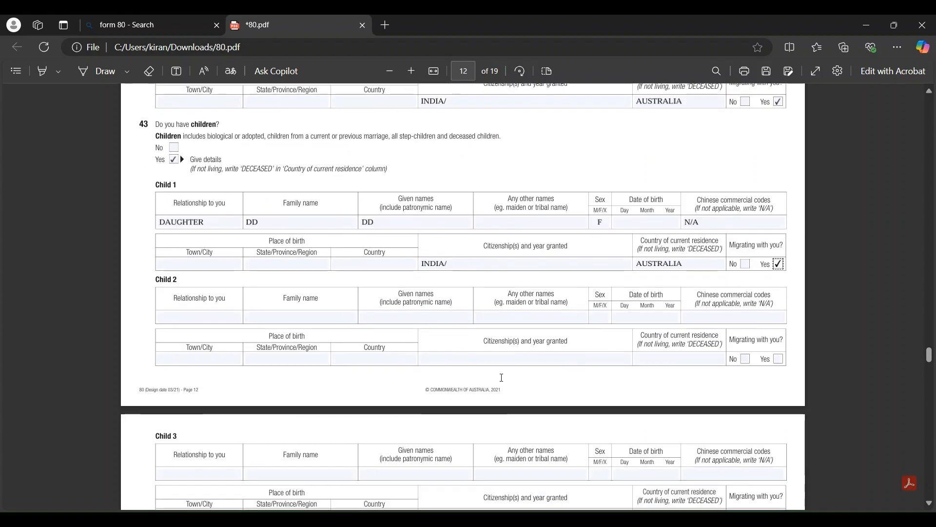
{"action": "scroll", "coordinate": [534, 341], "scroll_direction": "down", "scroll_amount": 12}
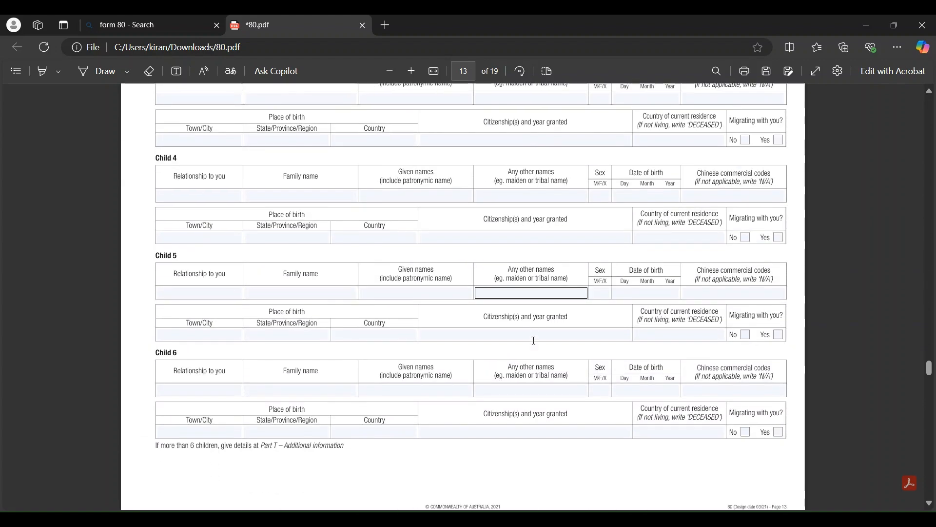
{"action": "scroll", "coordinate": [534, 340], "scroll_direction": "down", "scroll_amount": 4}
{"action": "scroll", "coordinate": [534, 340], "scroll_direction": "up", "scroll_amount": 5}
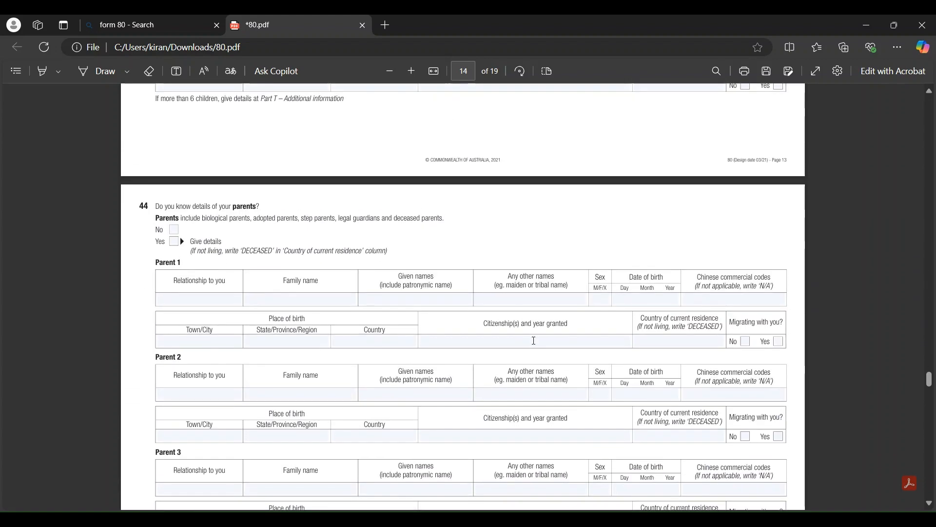
{"action": "scroll", "coordinate": [534, 340], "scroll_direction": "up", "scroll_amount": 2}
{"action": "scroll", "coordinate": [534, 341], "scroll_direction": "down", "scroll_amount": 5}
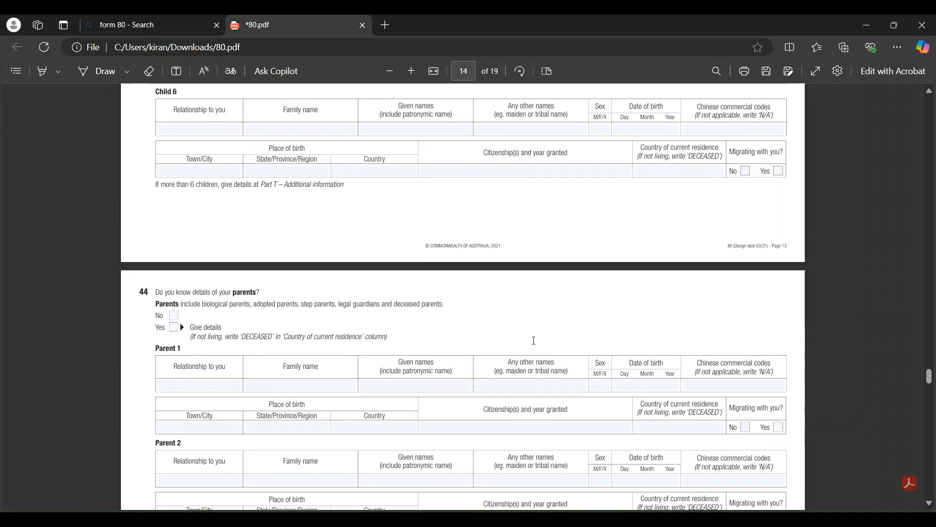
{"action": "scroll", "coordinate": [534, 341], "scroll_direction": "down", "scroll_amount": 1}
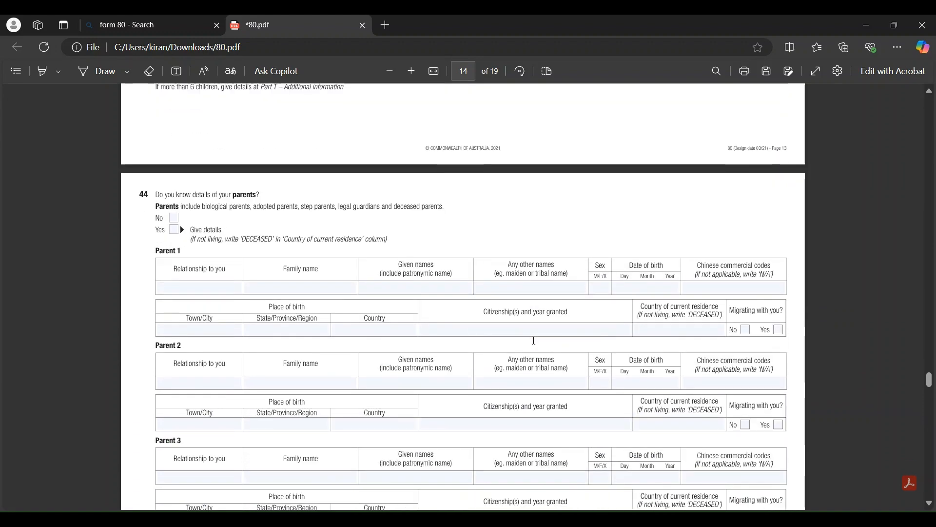
{"action": "scroll", "coordinate": [534, 341], "scroll_direction": "down", "scroll_amount": 1}
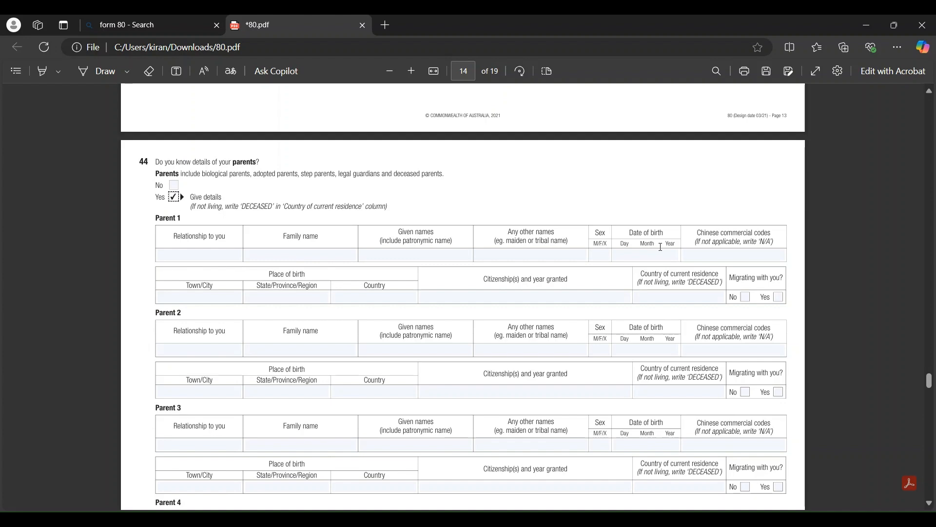
{"action": "left_click", "coordinate": [181, 255]}
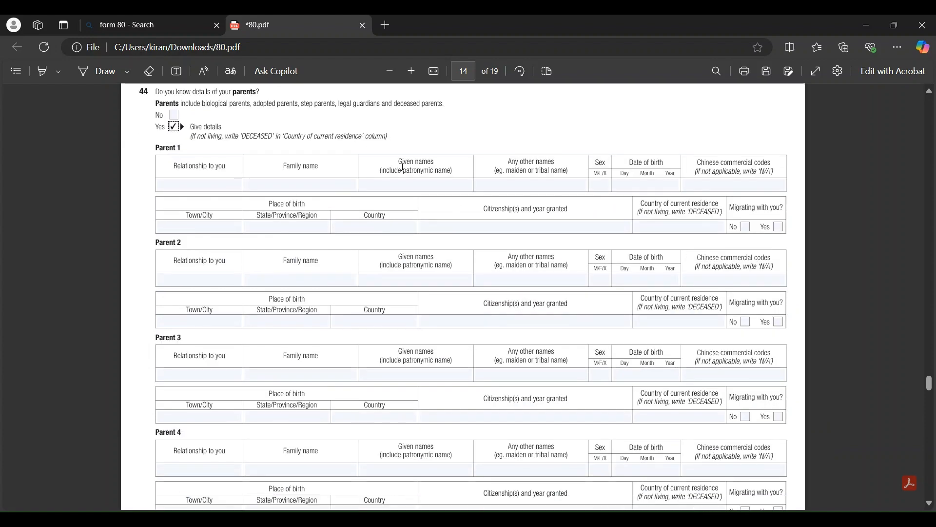
{"action": "scroll", "coordinate": [385, 295], "scroll_direction": "down", "scroll_amount": 3}
{"action": "scroll", "coordinate": [387, 296], "scroll_direction": "down", "scroll_amount": 4}
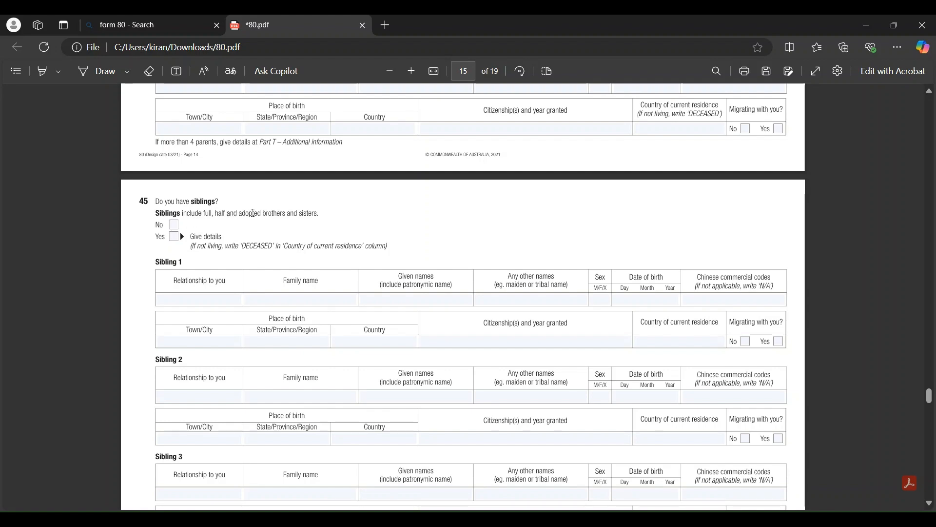
Pass the empty Sibling and Family member tables, leaving them blank, to reach page 17's questions 47 and 48
{"action": "scroll", "coordinate": [304, 326], "scroll_direction": "down", "scroll_amount": 3}
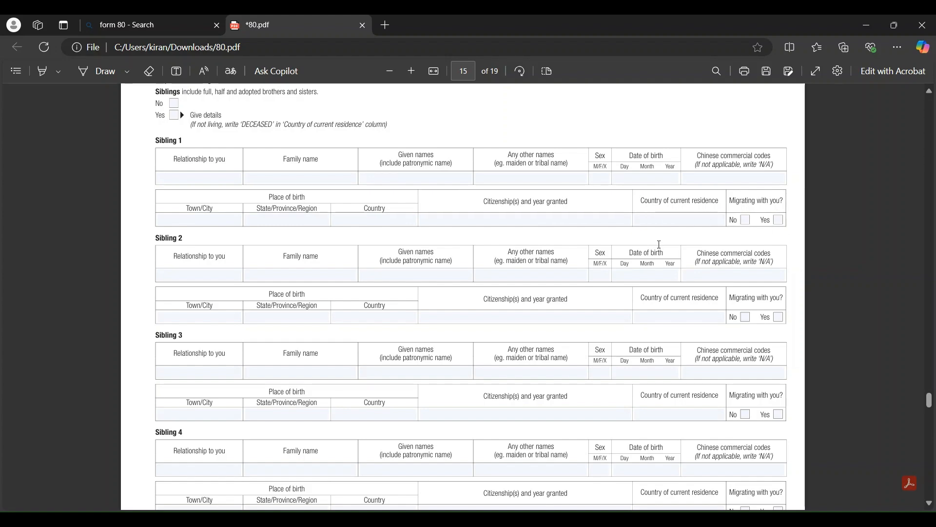
{"action": "scroll", "coordinate": [659, 243], "scroll_direction": "down", "scroll_amount": 10}
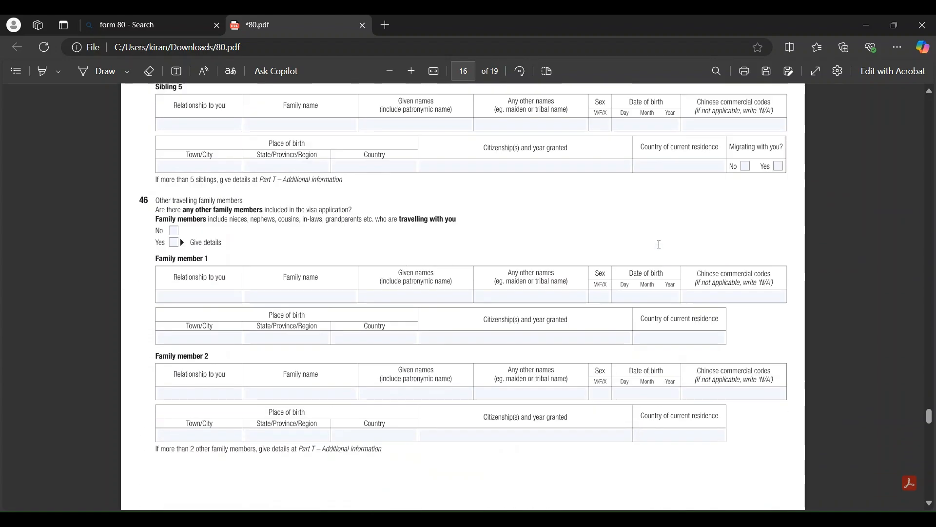
{"action": "scroll", "coordinate": [660, 244], "scroll_direction": "down", "scroll_amount": 1}
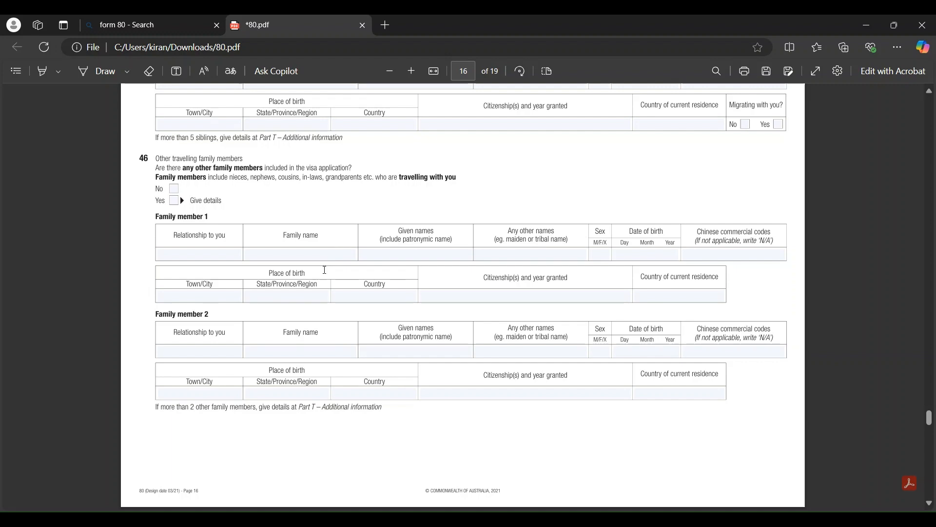
{"action": "left_click", "coordinate": [372, 295]}
{"action": "scroll", "coordinate": [302, 241], "scroll_direction": "down", "scroll_amount": 6}
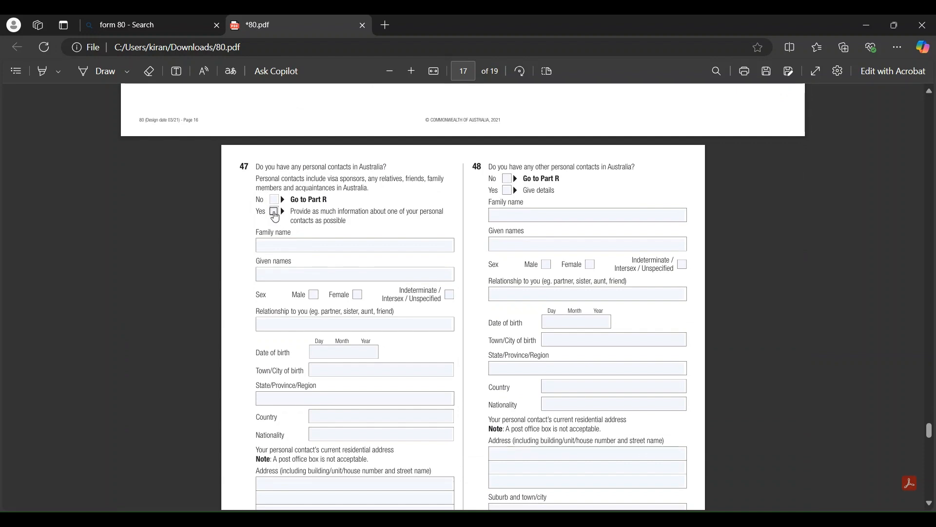
Tick Yes for question 47, select the contact's family name and relationship fields, then continue to page 18
{"action": "left_click", "coordinate": [274, 212]}
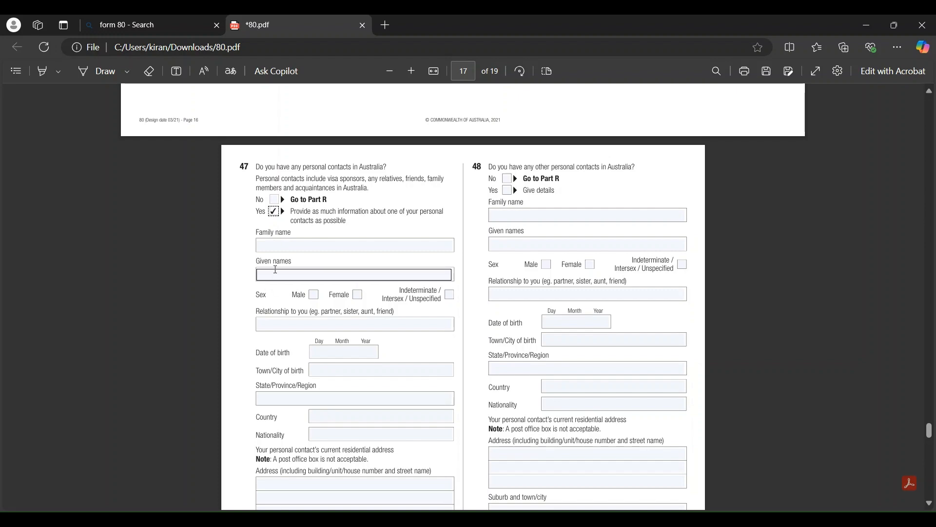
{"action": "left_click", "coordinate": [273, 251]}
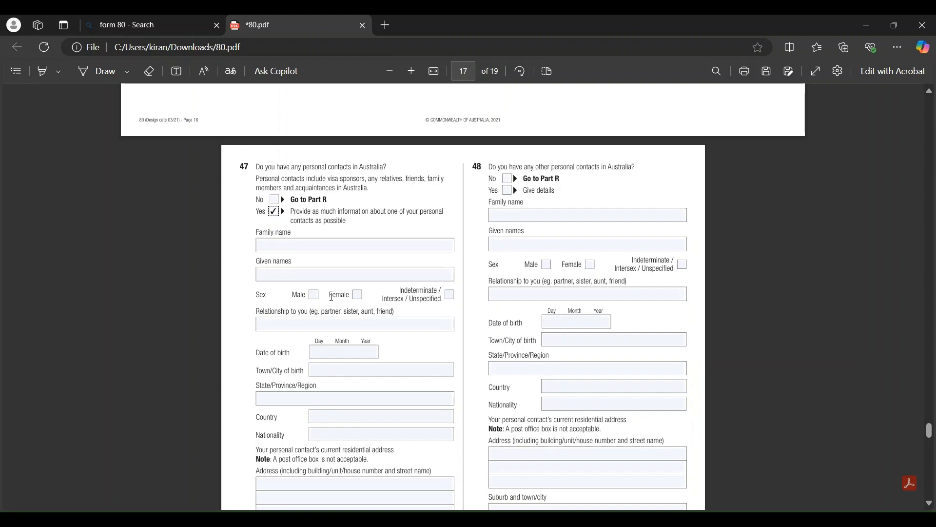
{"action": "left_click", "coordinate": [259, 323]}
{"action": "scroll", "coordinate": [378, 351], "scroll_direction": "down", "scroll_amount": 2}
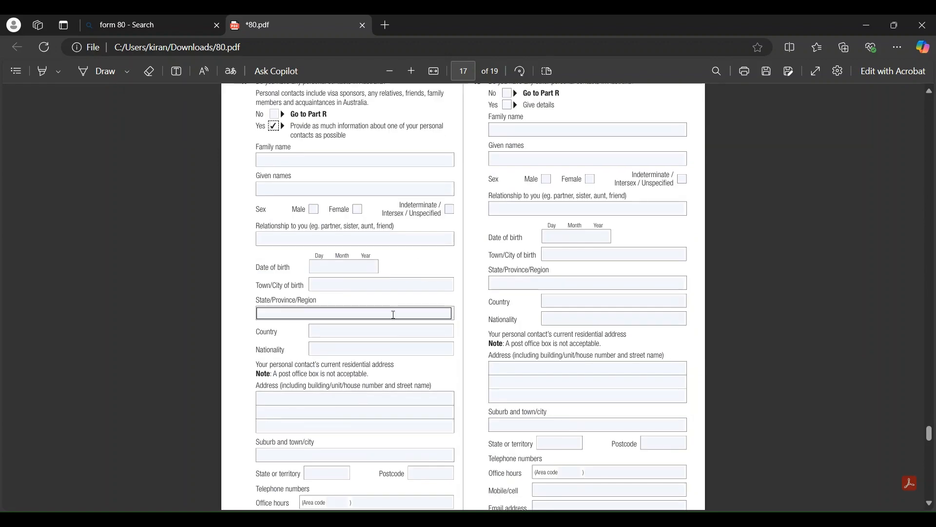
{"action": "scroll", "coordinate": [394, 314], "scroll_direction": "up", "scroll_amount": 1}
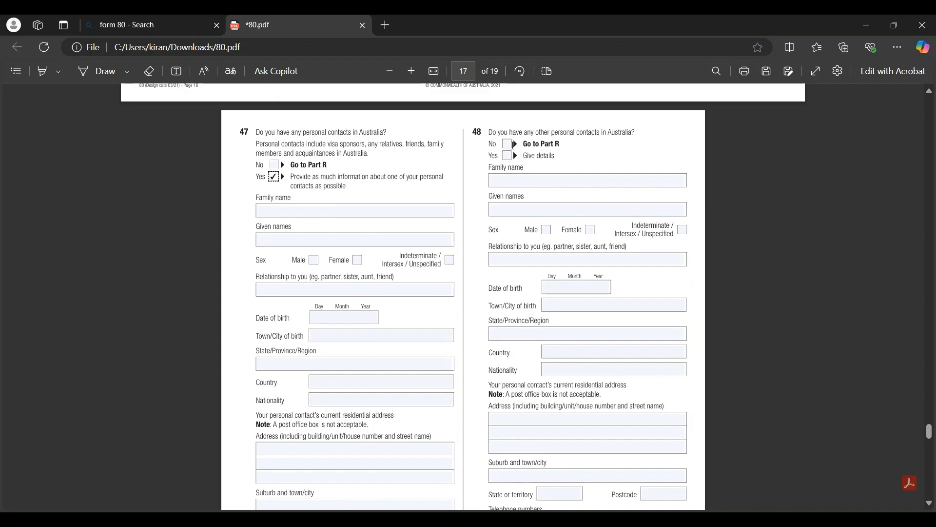
{"action": "scroll", "coordinate": [535, 309], "scroll_direction": "down", "scroll_amount": 5}
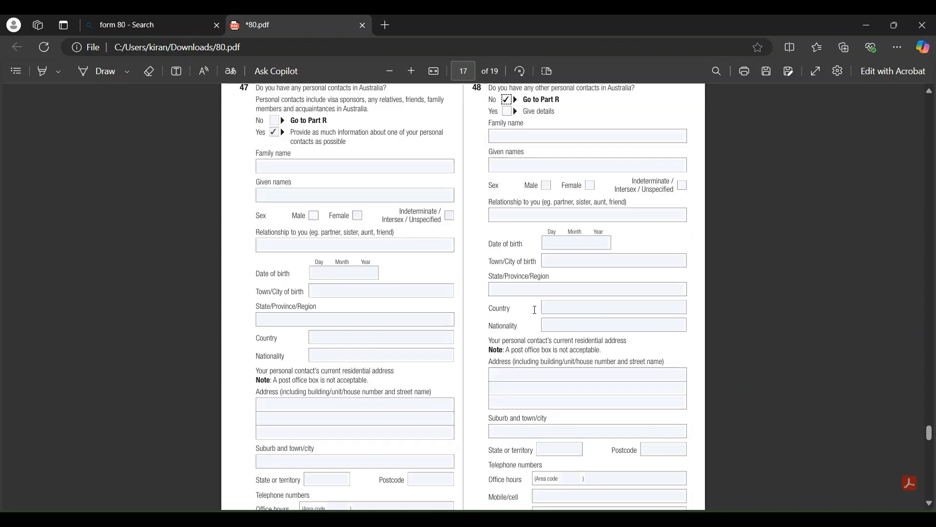
{"action": "scroll", "coordinate": [535, 309], "scroll_direction": "down", "scroll_amount": 8}
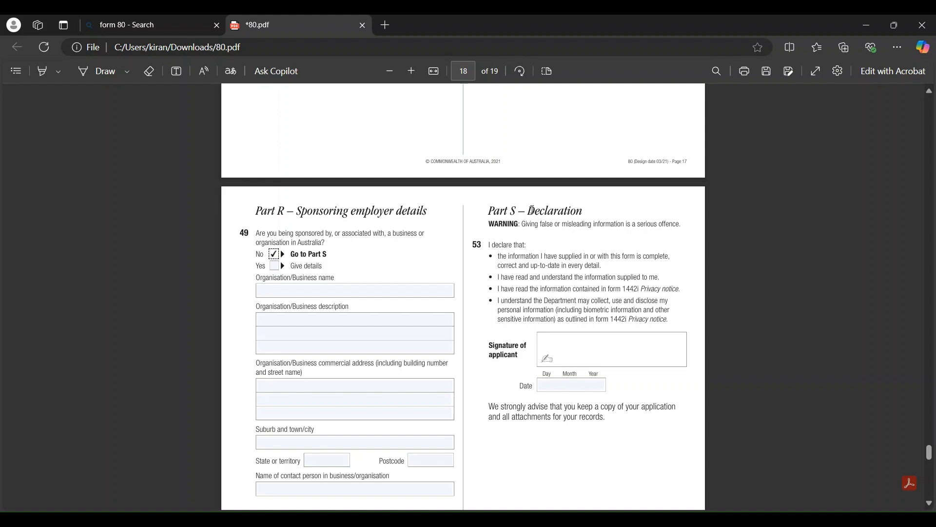
Select question 50's suburb and town/city field while moving around Part R
{"action": "scroll", "coordinate": [532, 294], "scroll_direction": "down", "scroll_amount": 4}
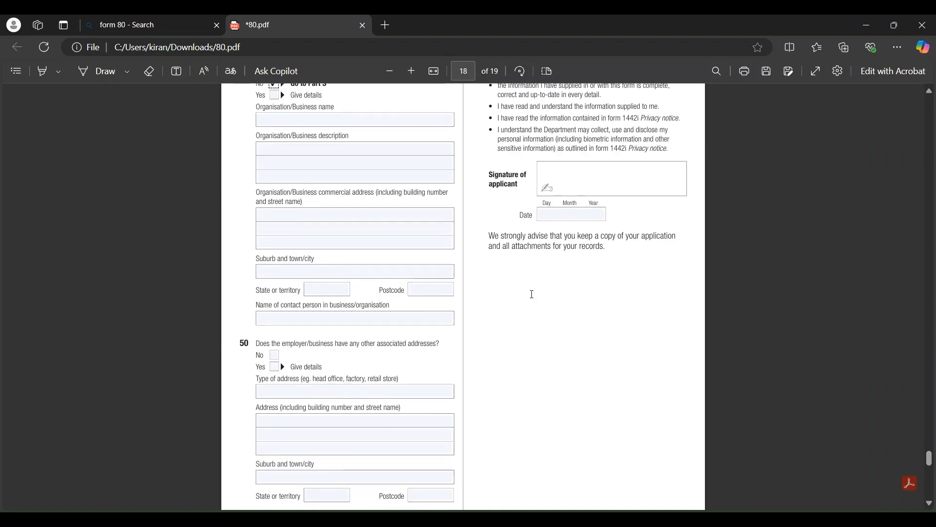
{"action": "left_click", "coordinate": [347, 396]}
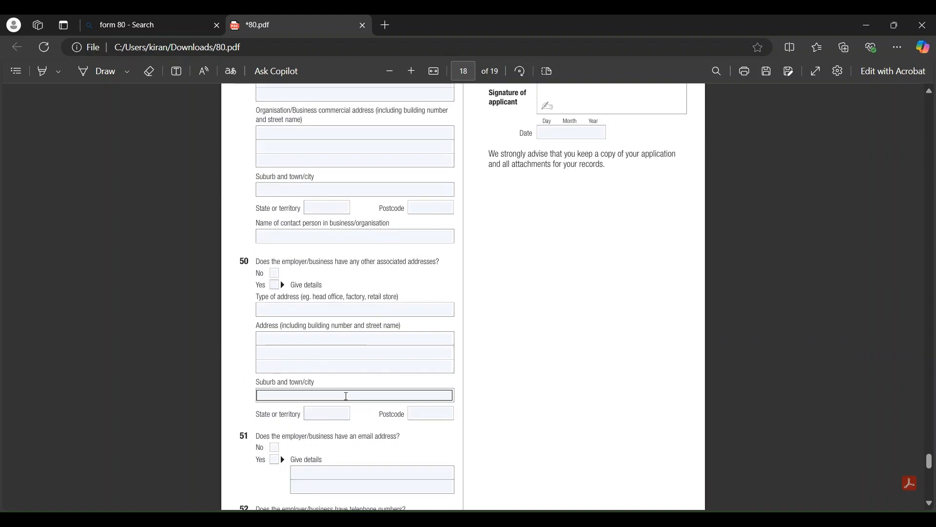
{"action": "scroll", "coordinate": [347, 396], "scroll_direction": "down", "scroll_amount": 3}
{"action": "scroll", "coordinate": [347, 396], "scroll_direction": "down", "scroll_amount": 2}
{"action": "scroll", "coordinate": [346, 396], "scroll_direction": "up", "scroll_amount": 7}
{"action": "scroll", "coordinate": [346, 396], "scroll_direction": "down", "scroll_amount": 3}
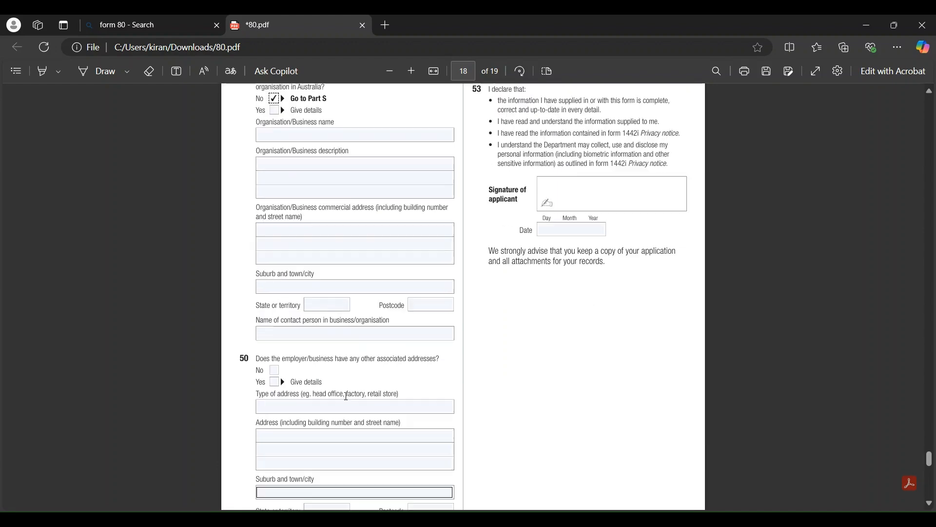
{"action": "scroll", "coordinate": [346, 396], "scroll_direction": "up", "scroll_amount": 4}
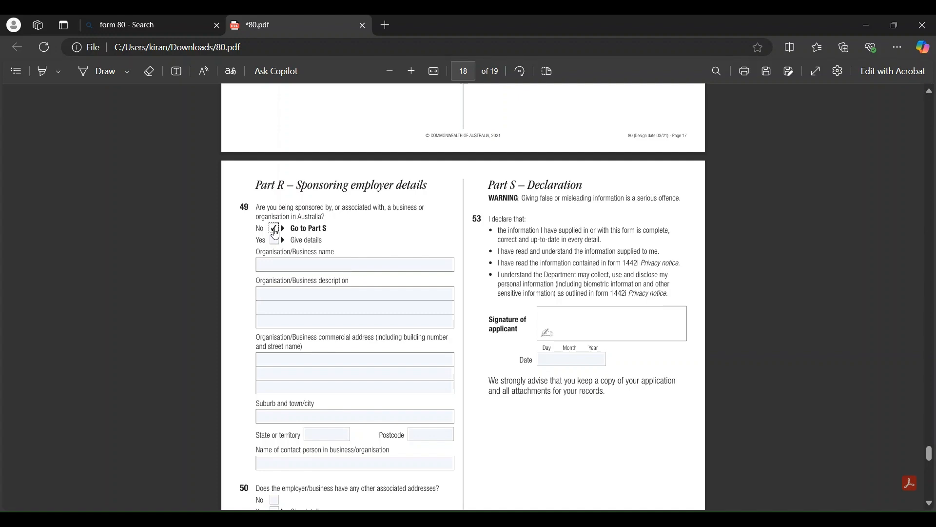
Tick Yes for question 49, check the business address lines, then switch the answer back to No
{"action": "left_click", "coordinate": [274, 239]}
{"action": "left_click", "coordinate": [310, 360]}
{"action": "scroll", "coordinate": [311, 360], "scroll_direction": "down", "scroll_amount": 5}
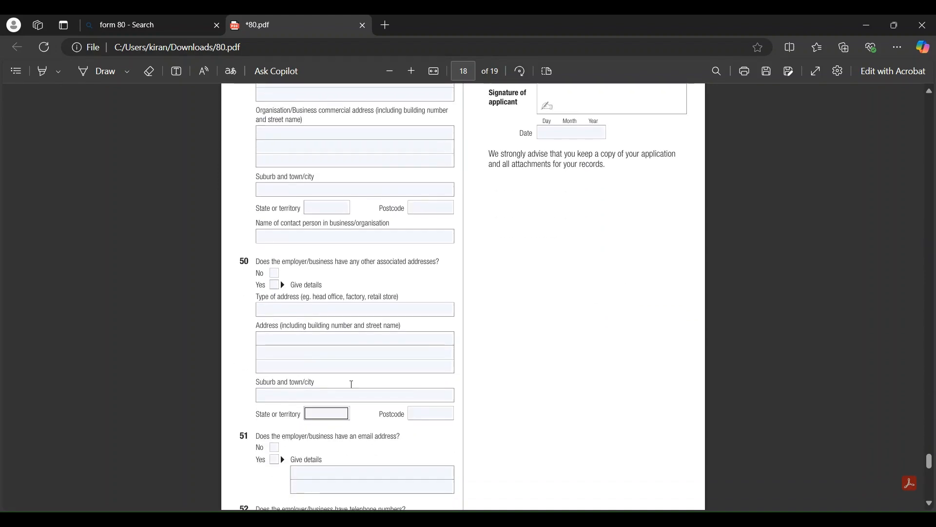
{"action": "left_click", "coordinate": [350, 371]}
{"action": "scroll", "coordinate": [351, 371], "scroll_direction": "down", "scroll_amount": 2}
{"action": "scroll", "coordinate": [326, 441], "scroll_direction": "up", "scroll_amount": 3}
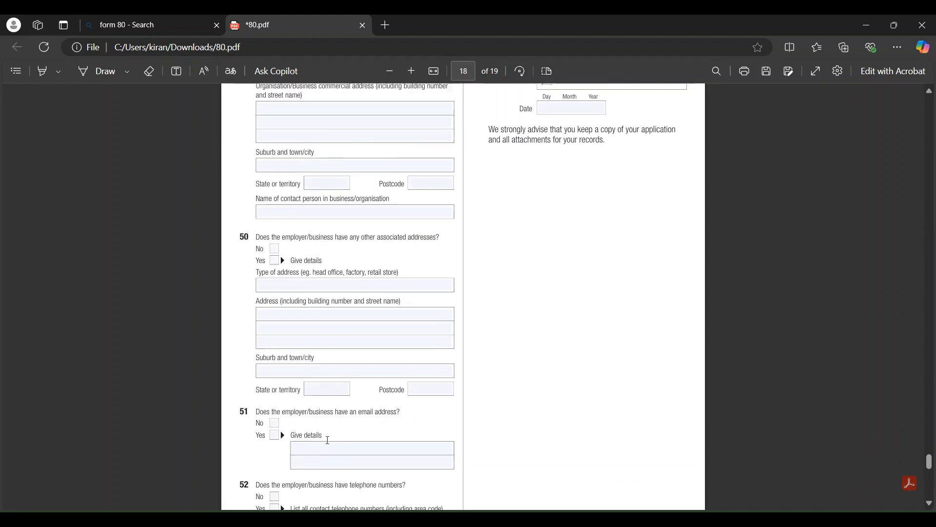
{"action": "scroll", "coordinate": [328, 441], "scroll_direction": "down", "scroll_amount": 5}
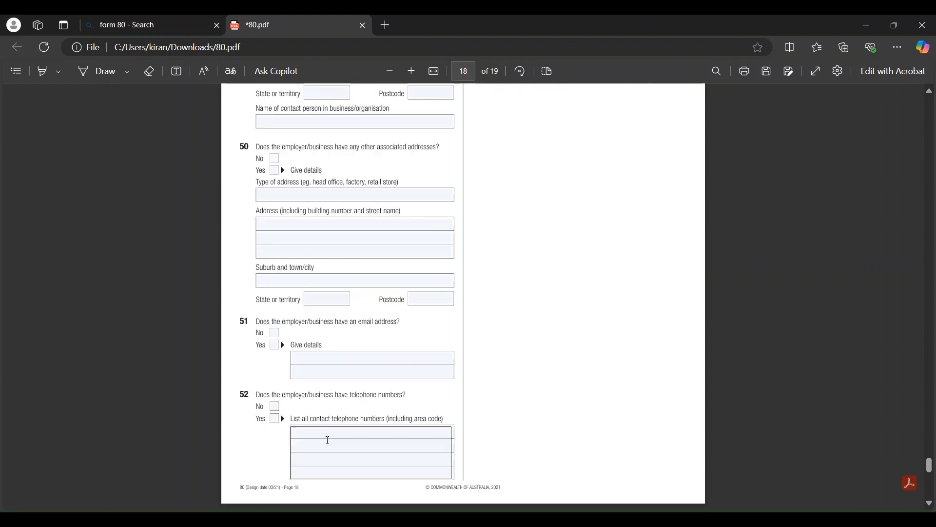
{"action": "scroll", "coordinate": [328, 440], "scroll_direction": "up", "scroll_amount": 5}
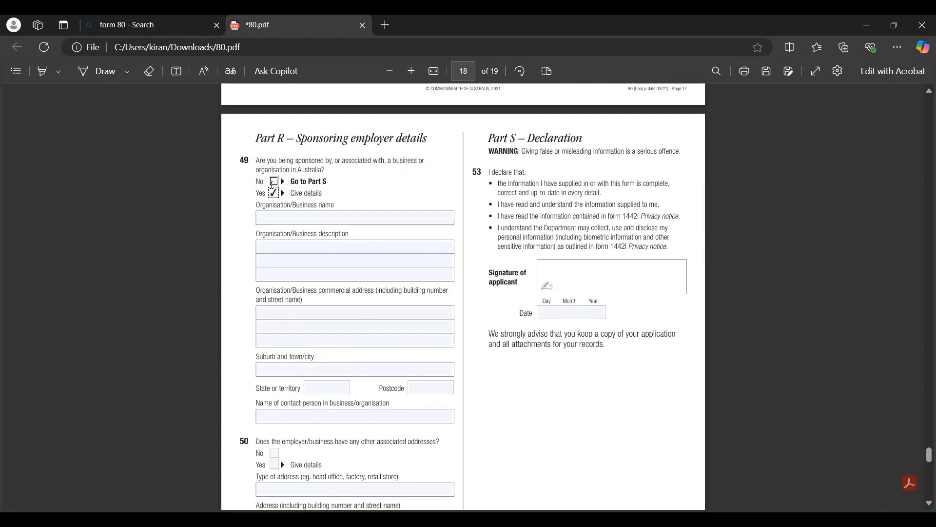
{"action": "left_click", "coordinate": [273, 182]}
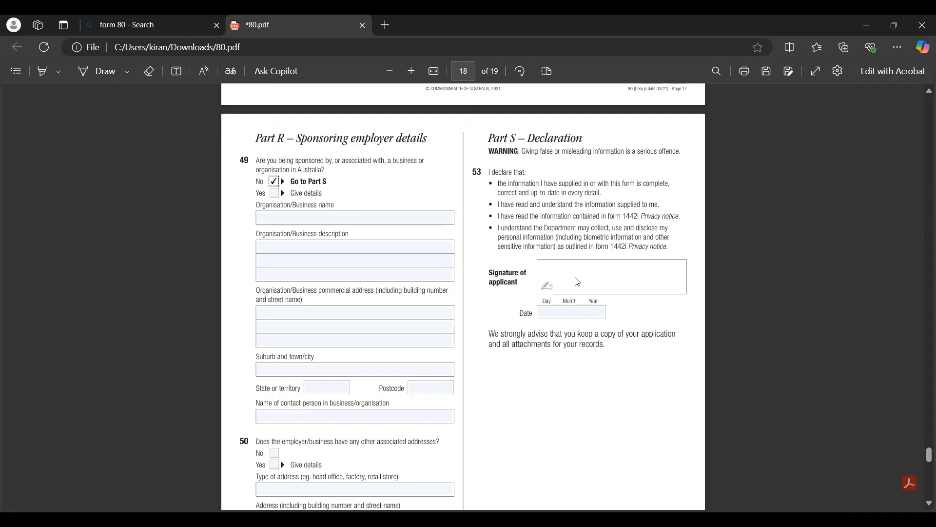
Add a typed placeholder signature in black text inside the Signature of applicant box
{"action": "left_click", "coordinate": [175, 72]}
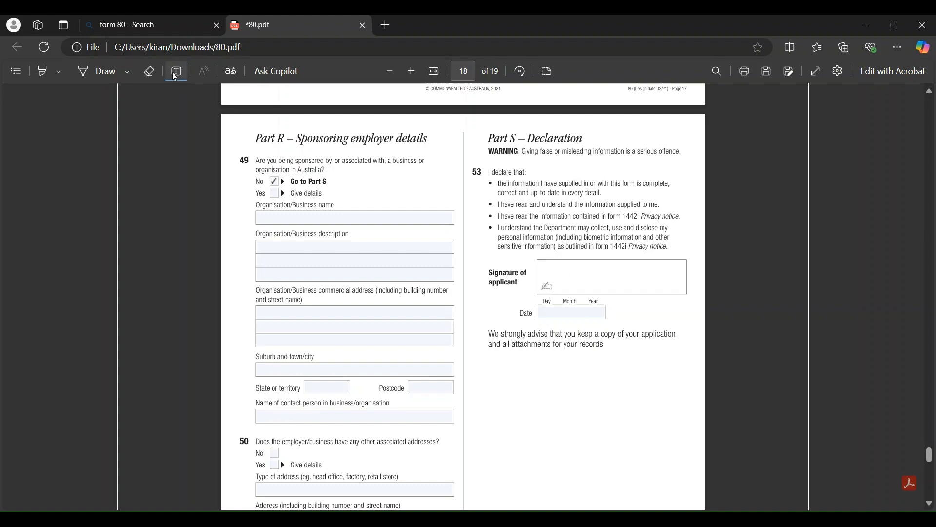
{"action": "left_click", "coordinate": [559, 273]}
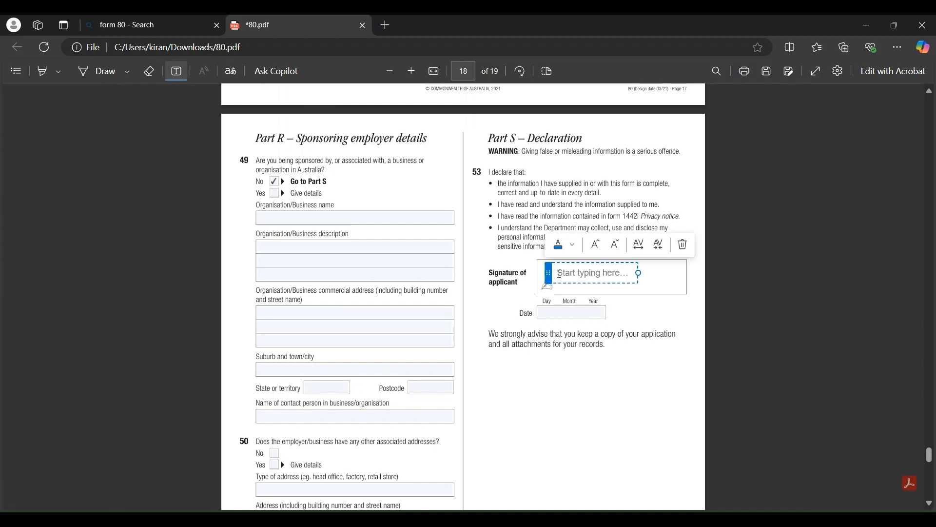
{"action": "type", "text": "HDBDJDJHDHJ"}
{"action": "left_click", "coordinate": [565, 245]}
{"action": "left_click", "coordinate": [566, 227]}
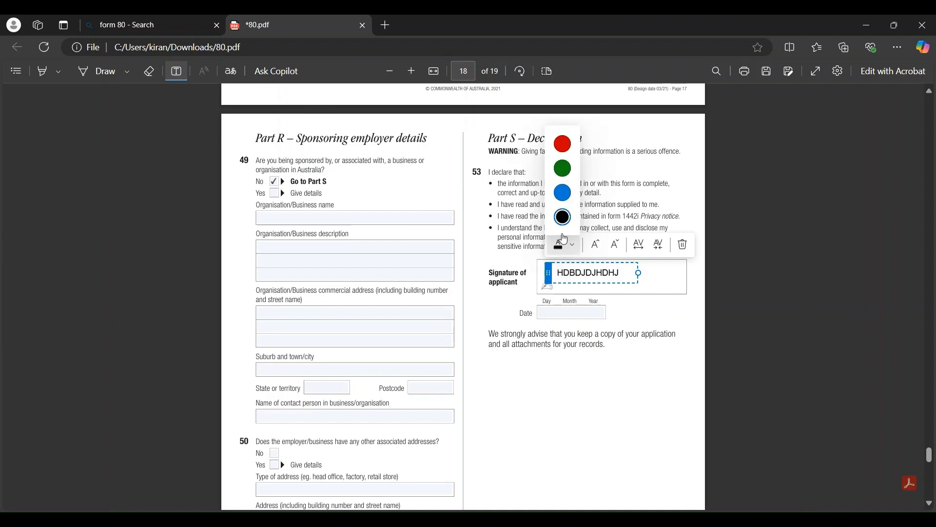
{"action": "left_click", "coordinate": [649, 302]}
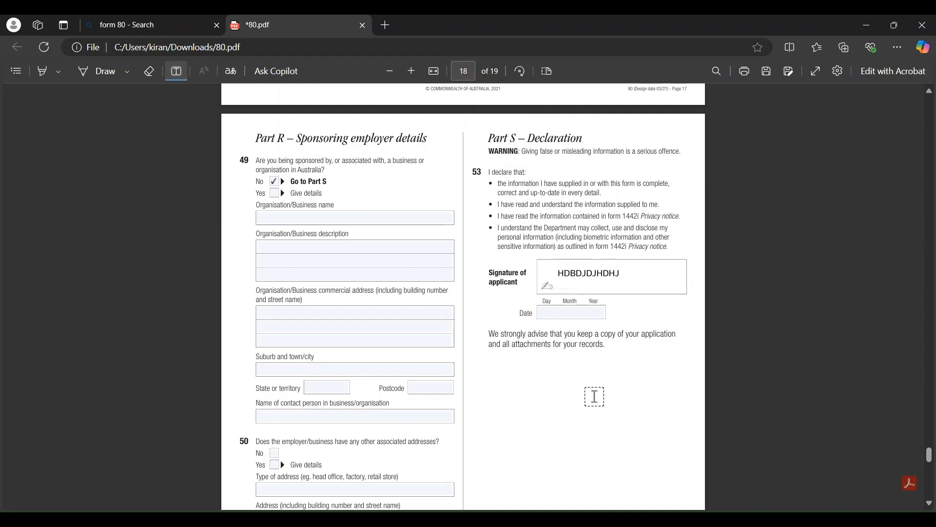
{"action": "scroll", "coordinate": [593, 395], "scroll_direction": "down", "scroll_amount": 4}
Scroll down to review Part T on page 19, then back up to Part A on page 1
{"action": "scroll", "coordinate": [593, 395], "scroll_direction": "down", "scroll_amount": 8}
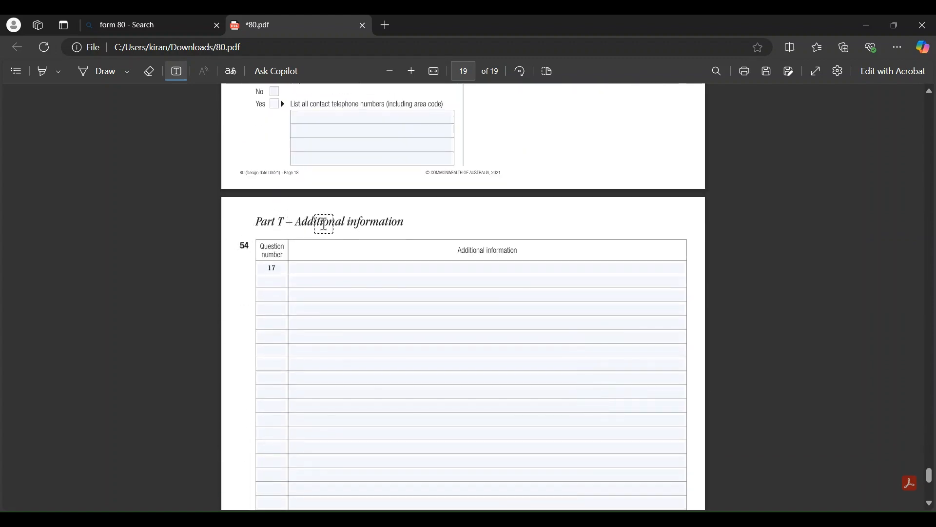
{"action": "scroll", "coordinate": [434, 318], "scroll_direction": "up", "scroll_amount": 2}
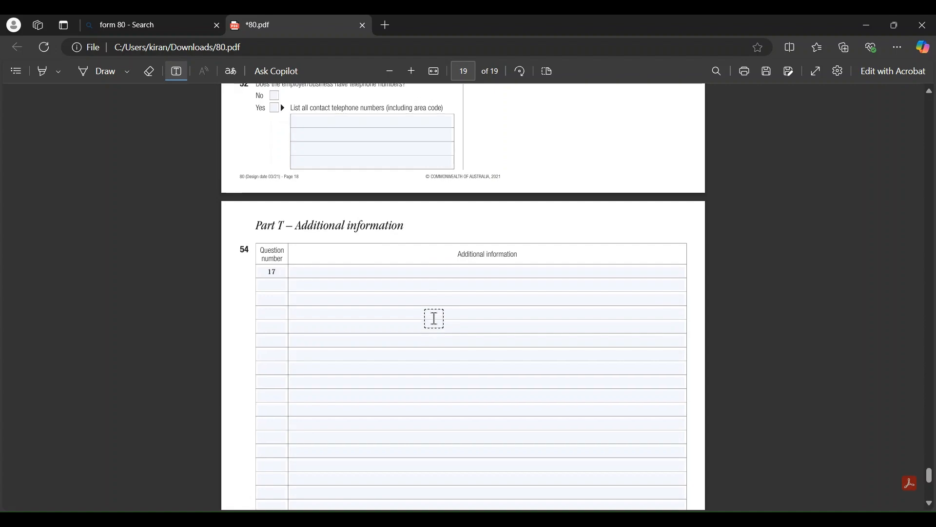
{"action": "scroll", "coordinate": [434, 318], "scroll_direction": "down", "scroll_amount": 3}
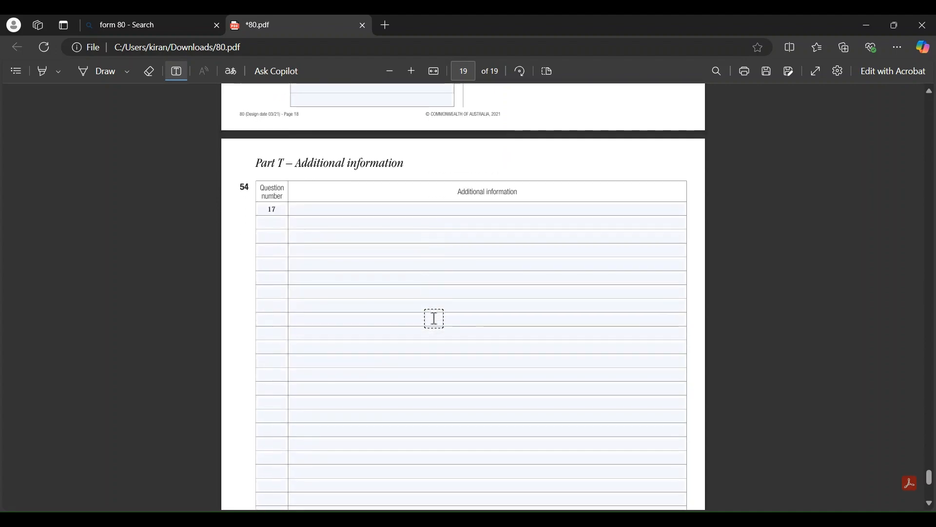
{"action": "scroll", "coordinate": [433, 317], "scroll_direction": "up", "scroll_amount": 3}
{"action": "scroll", "coordinate": [434, 318], "scroll_direction": "up", "scroll_amount": 10}
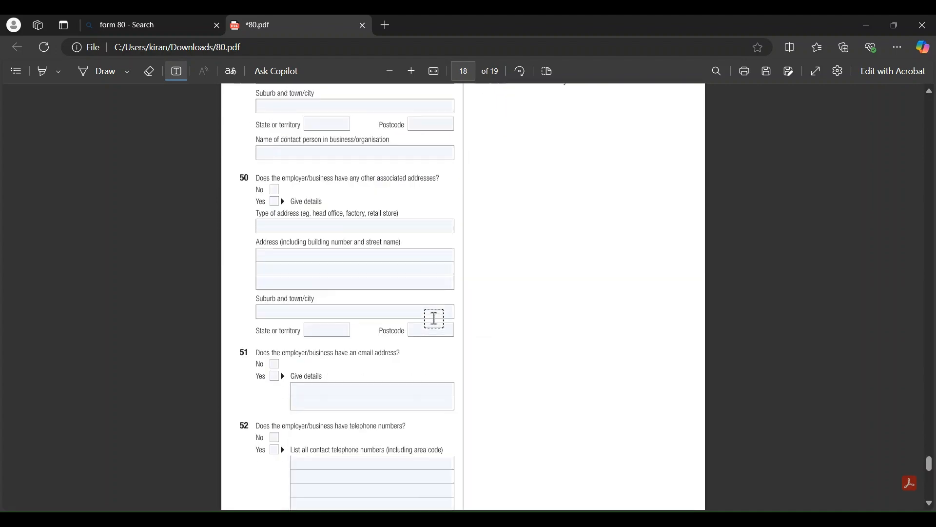
{"action": "scroll", "coordinate": [434, 318], "scroll_direction": "down", "scroll_amount": 10}
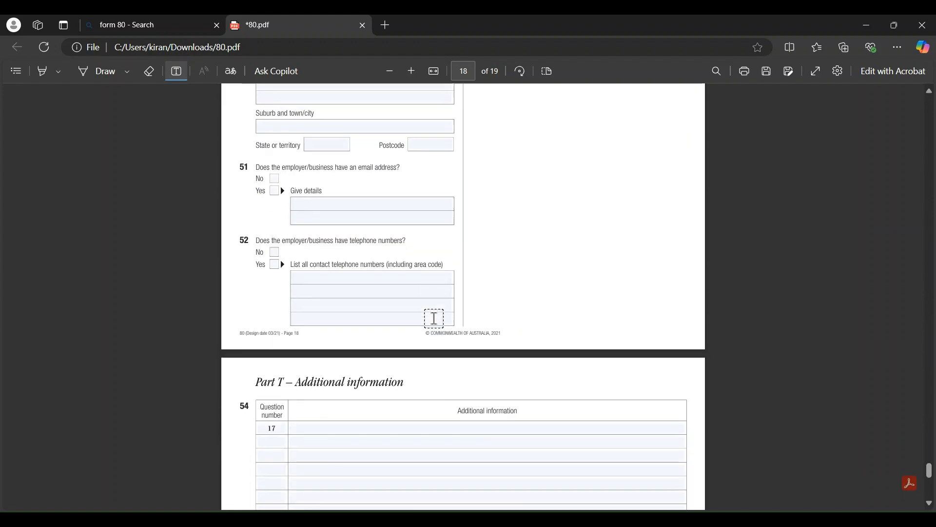
{"action": "scroll", "coordinate": [434, 318], "scroll_direction": "down", "scroll_amount": 2}
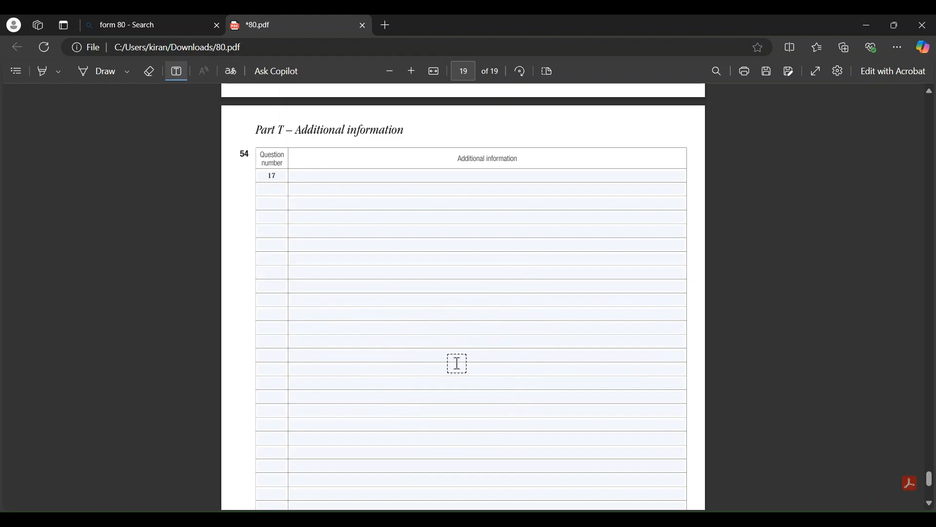
{"action": "scroll", "coordinate": [457, 364], "scroll_direction": "down", "scroll_amount": 2}
{"action": "scroll", "coordinate": [458, 364], "scroll_direction": "down", "scroll_amount": 3}
{"action": "scroll", "coordinate": [458, 363], "scroll_direction": "up", "scroll_amount": 3}
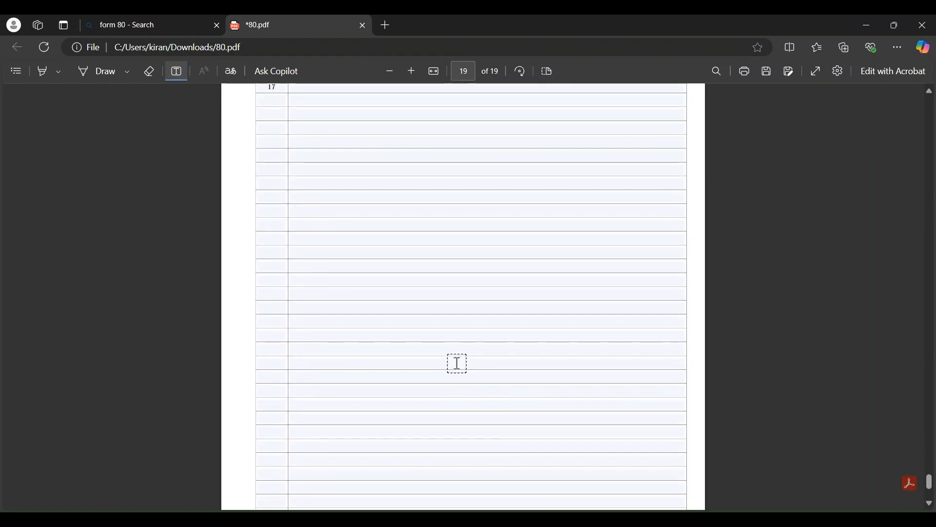
{"action": "scroll", "coordinate": [457, 363], "scroll_direction": "up", "scroll_amount": 12}
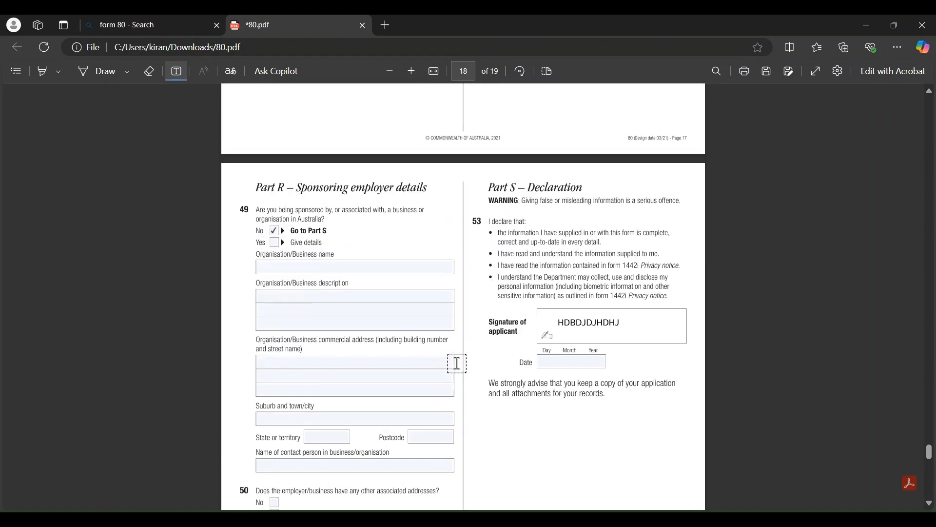
{"action": "scroll", "coordinate": [457, 364], "scroll_direction": "up", "scroll_amount": 15}
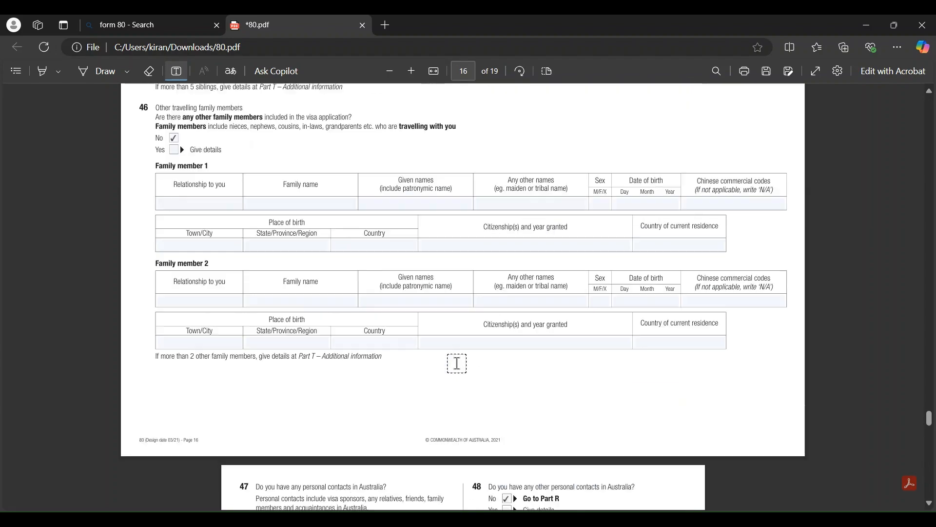
{"action": "scroll", "coordinate": [458, 364], "scroll_direction": "up", "scroll_amount": 15}
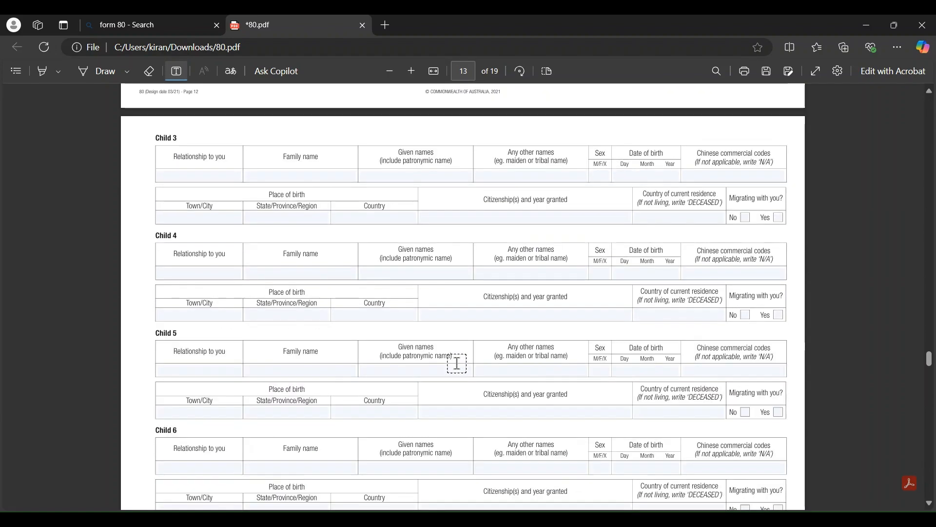
{"action": "scroll", "coordinate": [457, 364], "scroll_direction": "up", "scroll_amount": 15}
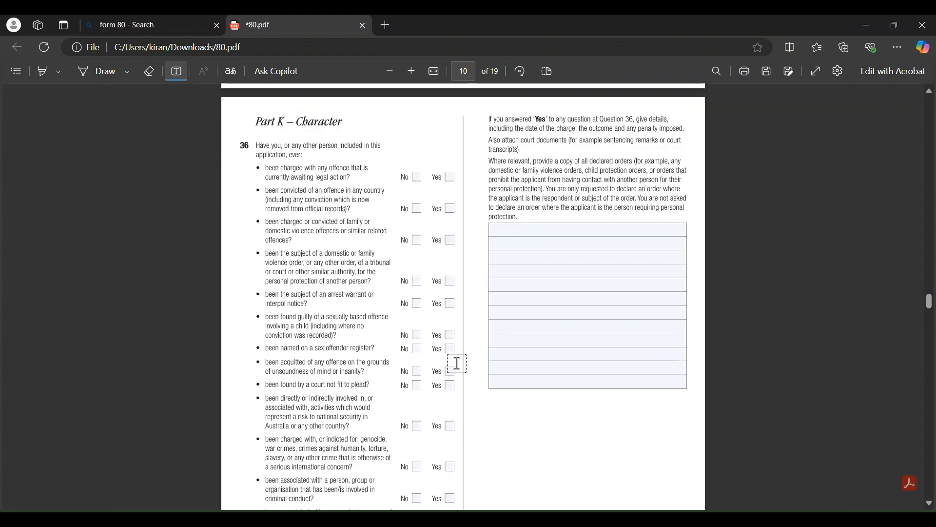
{"action": "scroll", "coordinate": [458, 364], "scroll_direction": "up", "scroll_amount": 10}
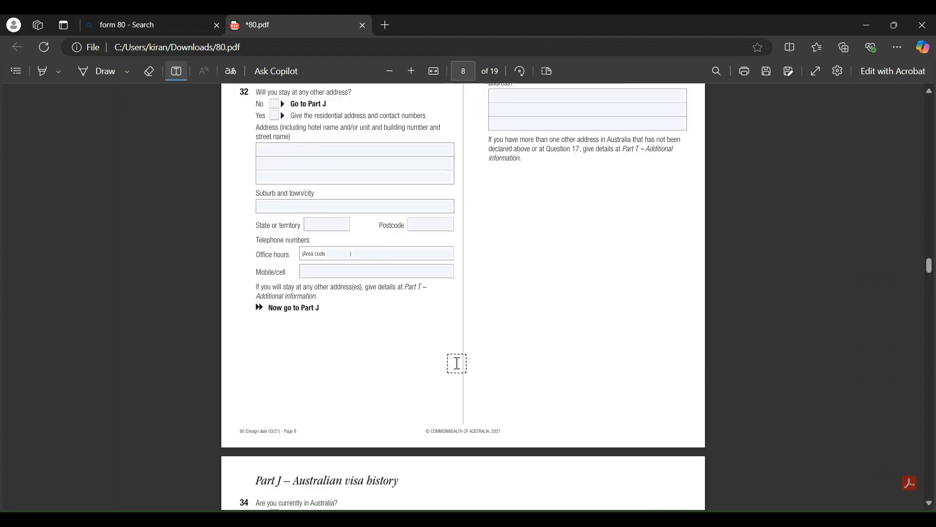
{"action": "scroll", "coordinate": [458, 364], "scroll_direction": "up", "scroll_amount": 10}
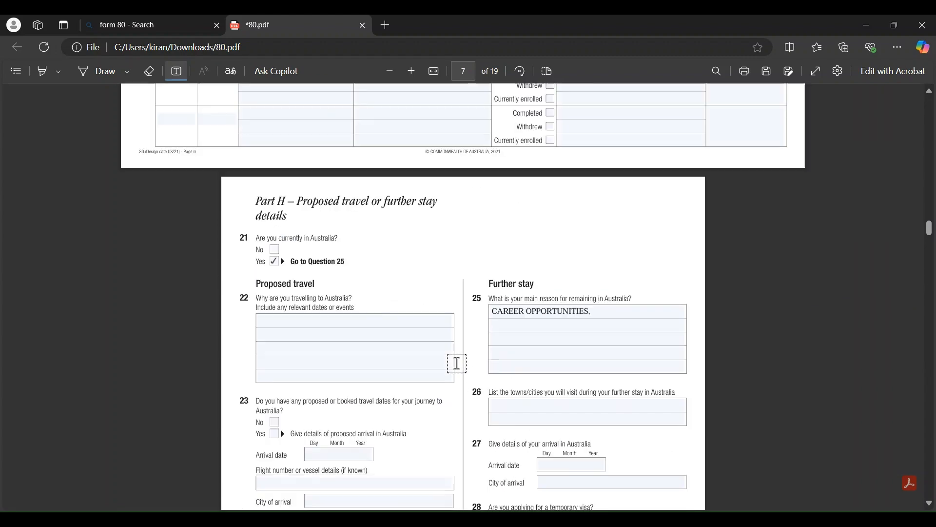
{"action": "scroll", "coordinate": [457, 364], "scroll_direction": "up", "scroll_amount": 5}
{"action": "scroll", "coordinate": [457, 363], "scroll_direction": "up", "scroll_amount": 20}
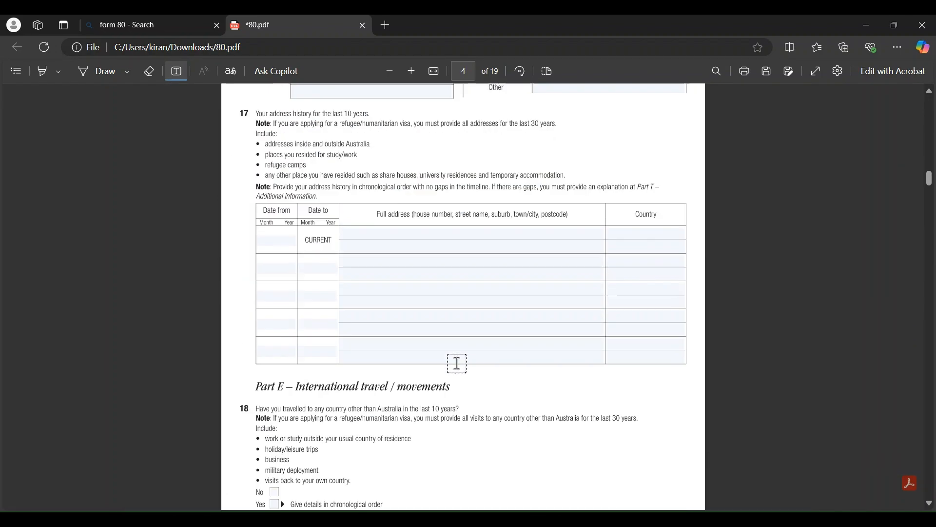
{"action": "scroll", "coordinate": [457, 363], "scroll_direction": "up", "scroll_amount": 20}
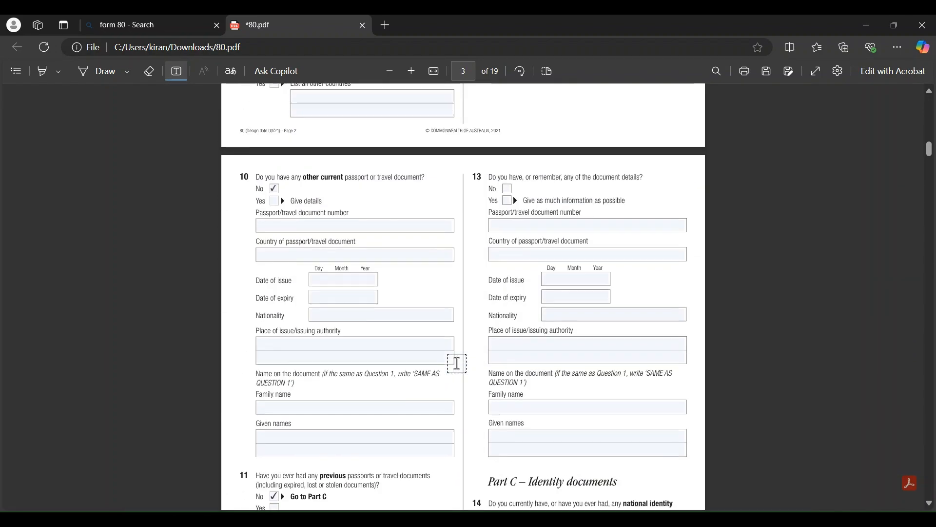
{"action": "scroll", "coordinate": [457, 364], "scroll_direction": "up", "scroll_amount": 20}
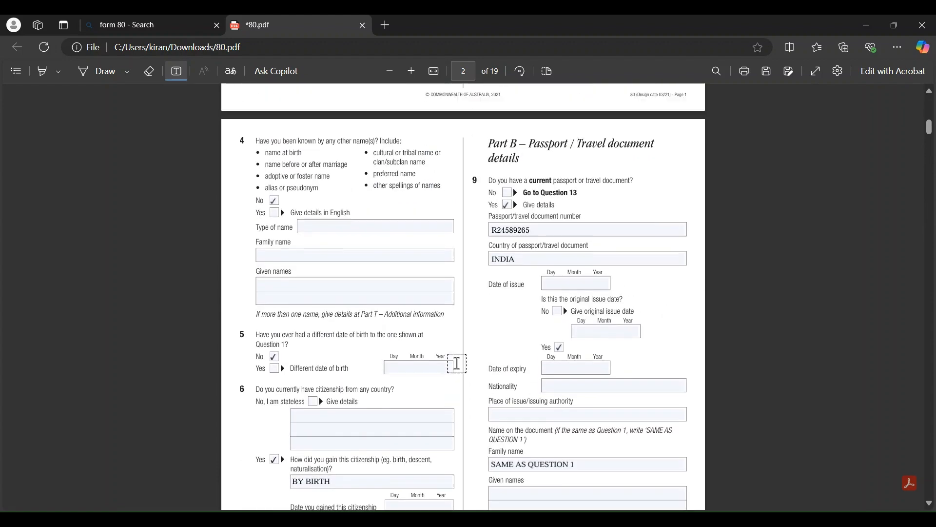
{"action": "scroll", "coordinate": [457, 364], "scroll_direction": "up", "scroll_amount": 5}
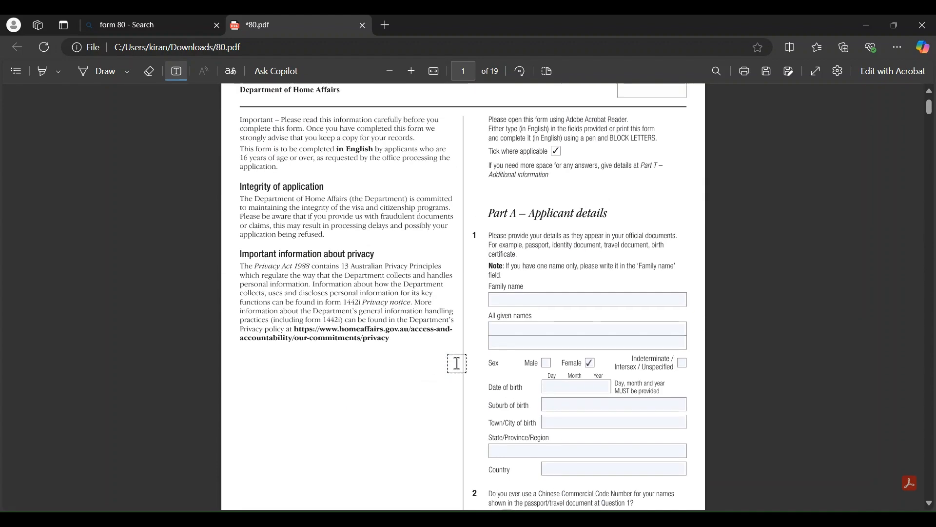